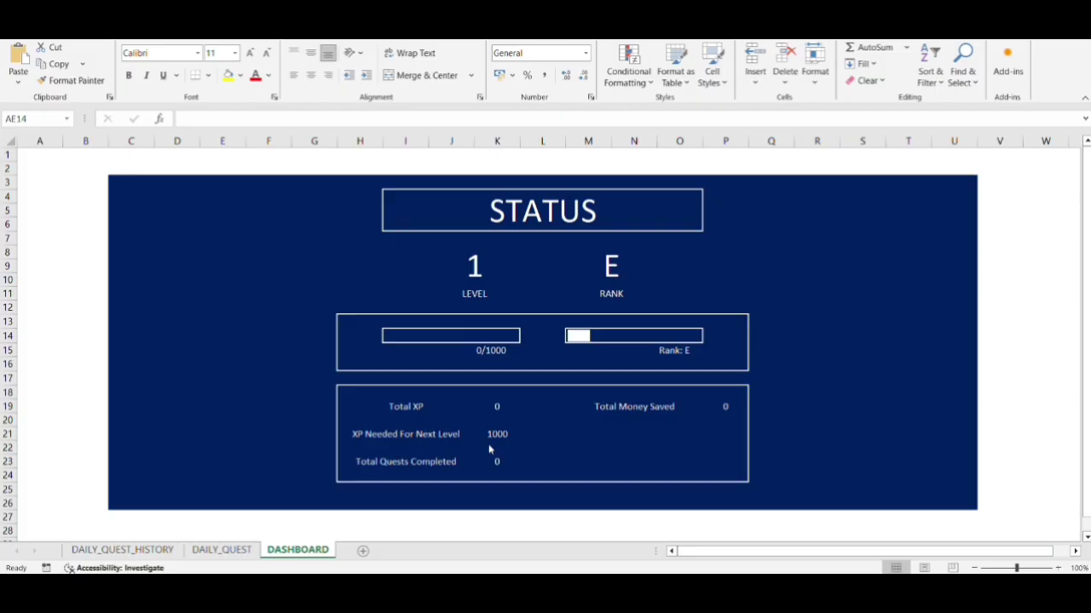
# Step: On the DAILY_QUEST sheet, mark all six goals from Push-ups to Save Money as completed with ✓
pyautogui.click(221, 549)
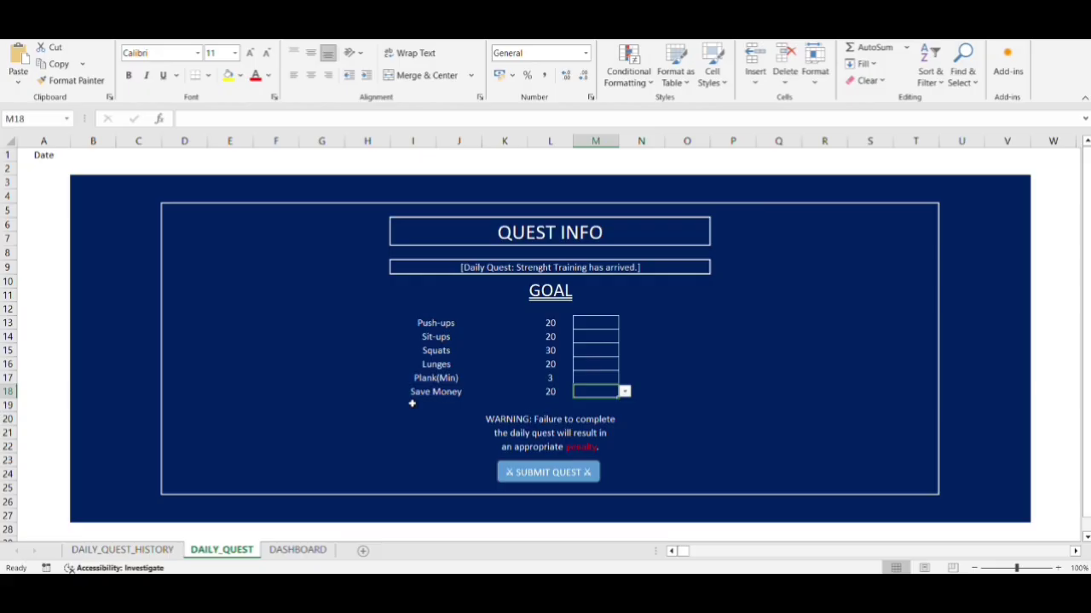
pyautogui.click(603, 324)
pyautogui.click(625, 324)
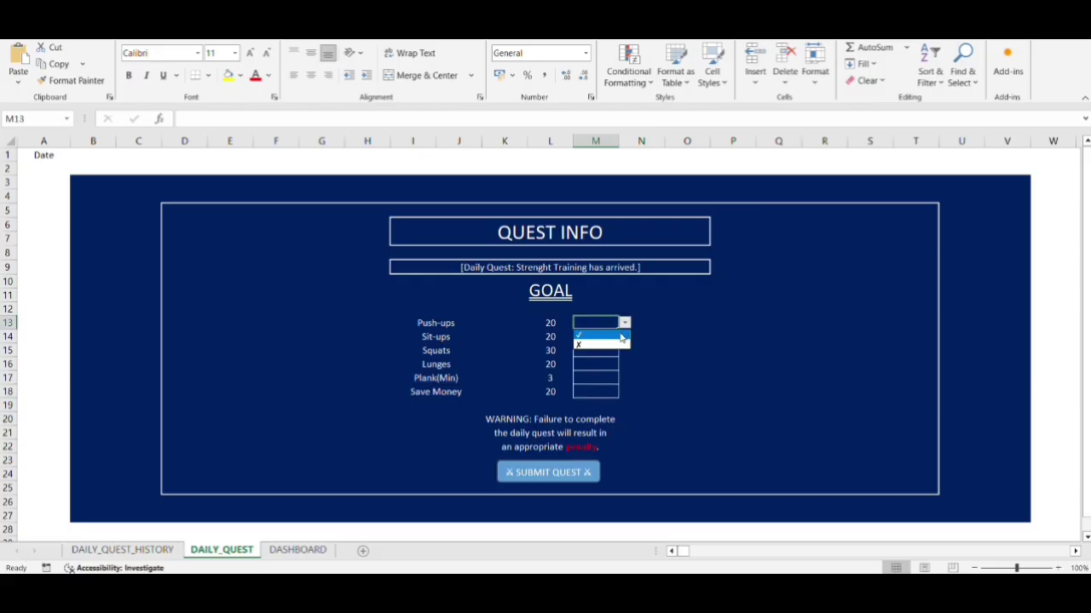
pyautogui.click(612, 336)
pyautogui.click(611, 337)
pyautogui.hotkey('ctrl', 'd')
pyautogui.press('Down')
pyautogui.hotkey('ctrl', 'd')
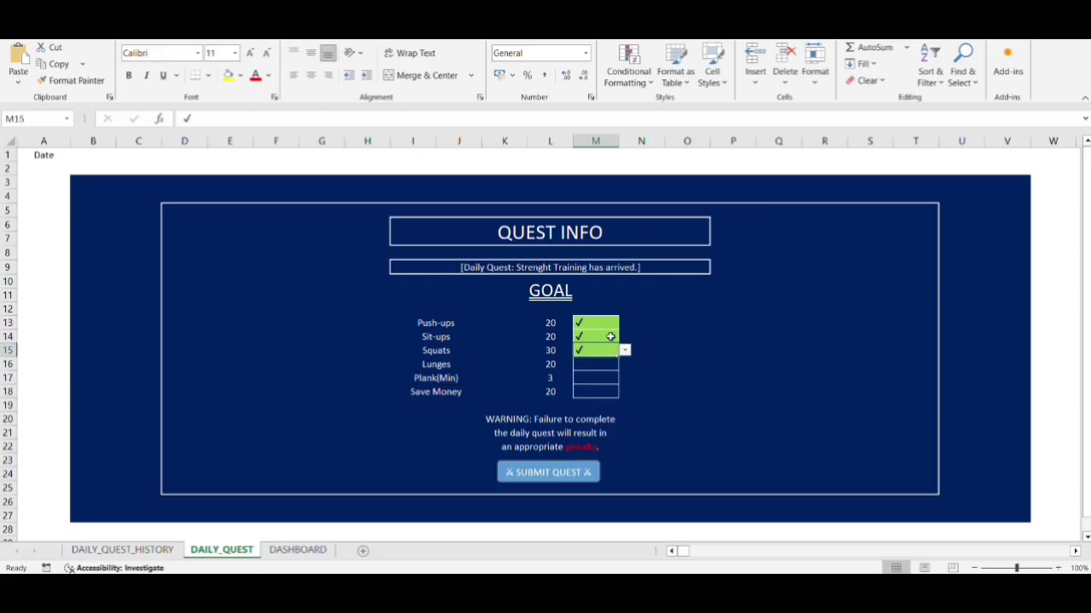
pyautogui.press('Down')
pyautogui.hotkey('ctrl', 'd')
pyautogui.press('Down')
pyautogui.hotkey('ctrl', 'd')
pyautogui.press('Down')
pyautogui.hotkey('ctrl', 'd')
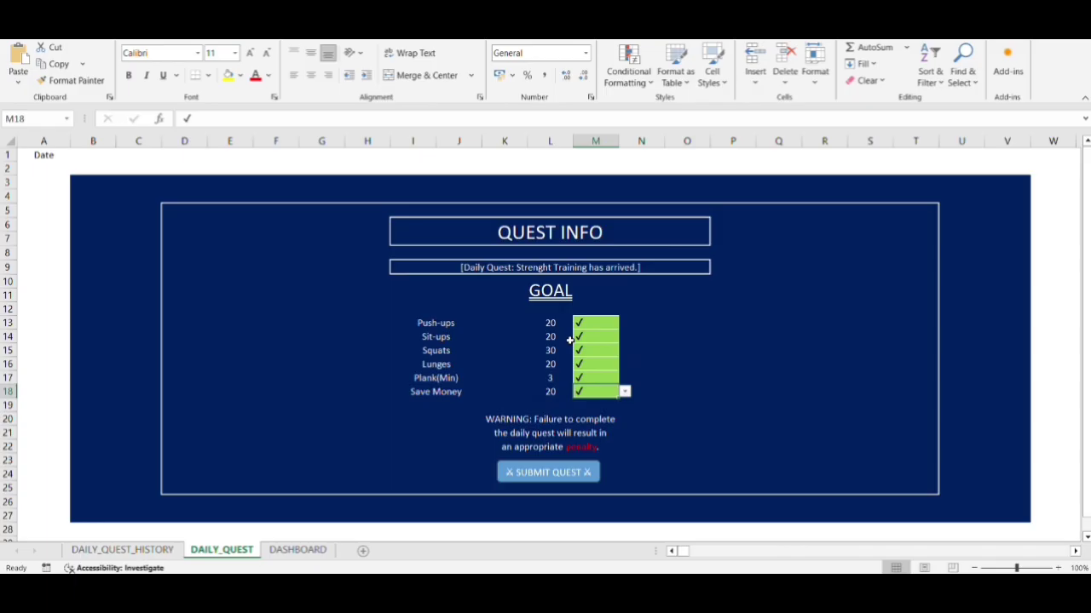
# Step: Enter the date 01-03-2026 in cell A2 and submit the completed daily quest
pyautogui.click(49, 168)
pyautogui.write('1')
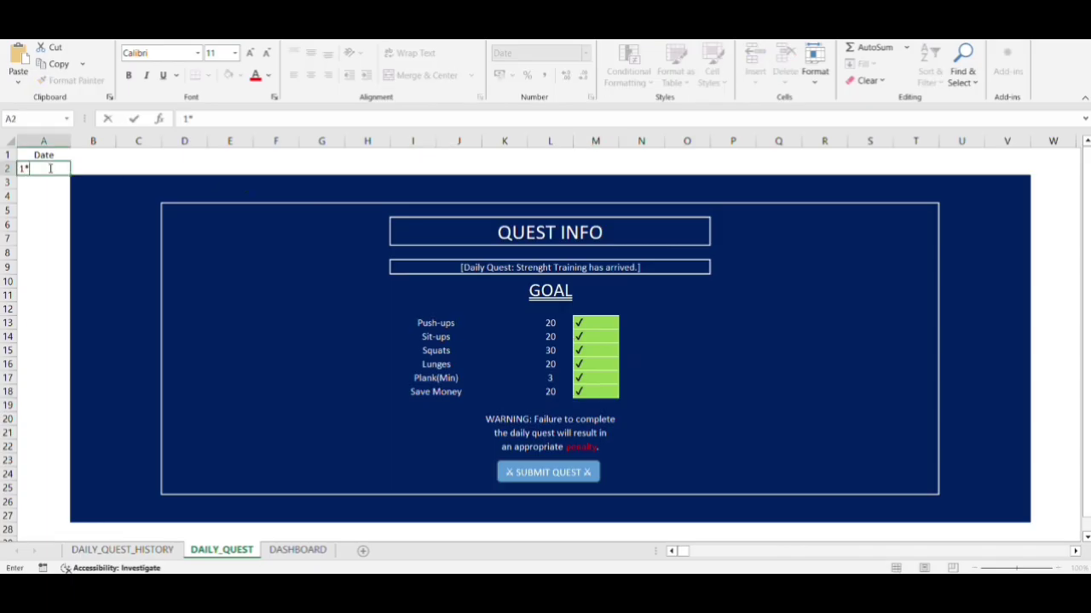
pyautogui.write('-03-2026')
pyautogui.press('Return')
pyautogui.click(528, 475)
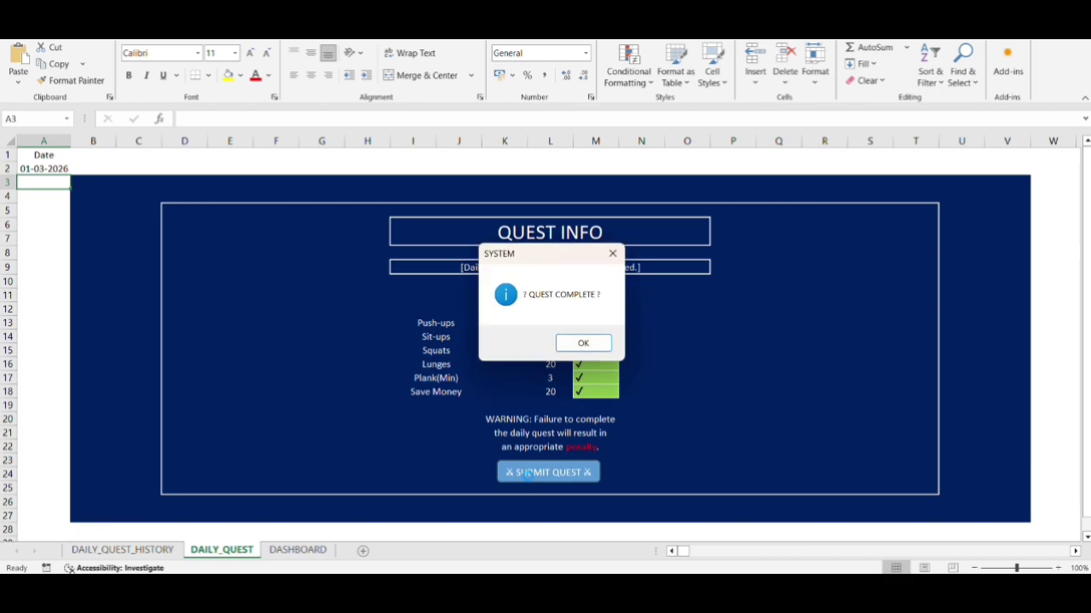
pyautogui.click(586, 342)
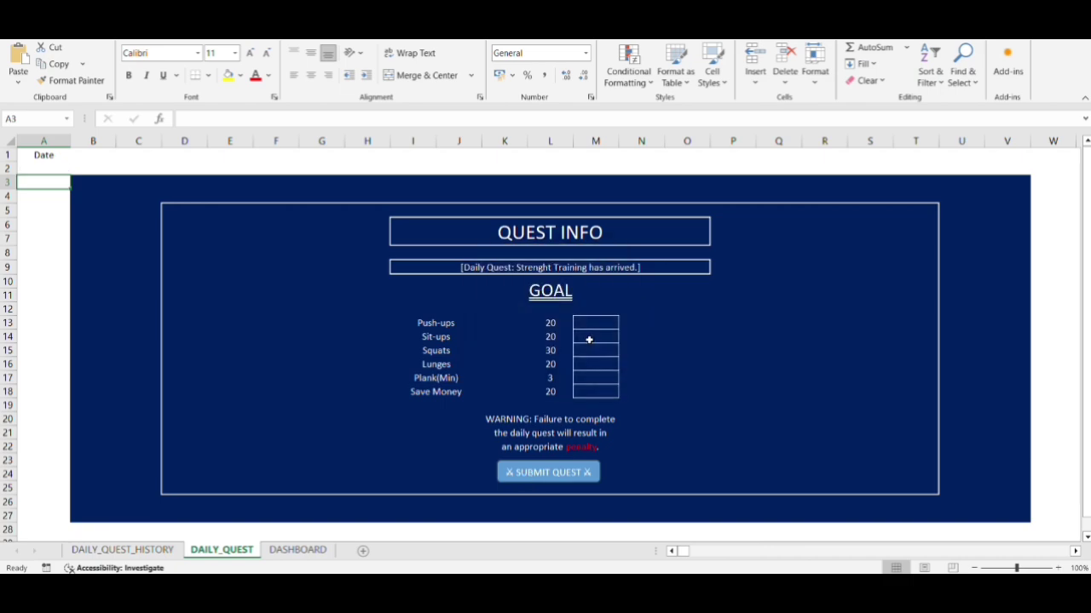
# Step: Enter the date 2-3-26 in cell A2 for the second quest entry
pyautogui.click(50, 166)
pyautogui.write('2-3-26')
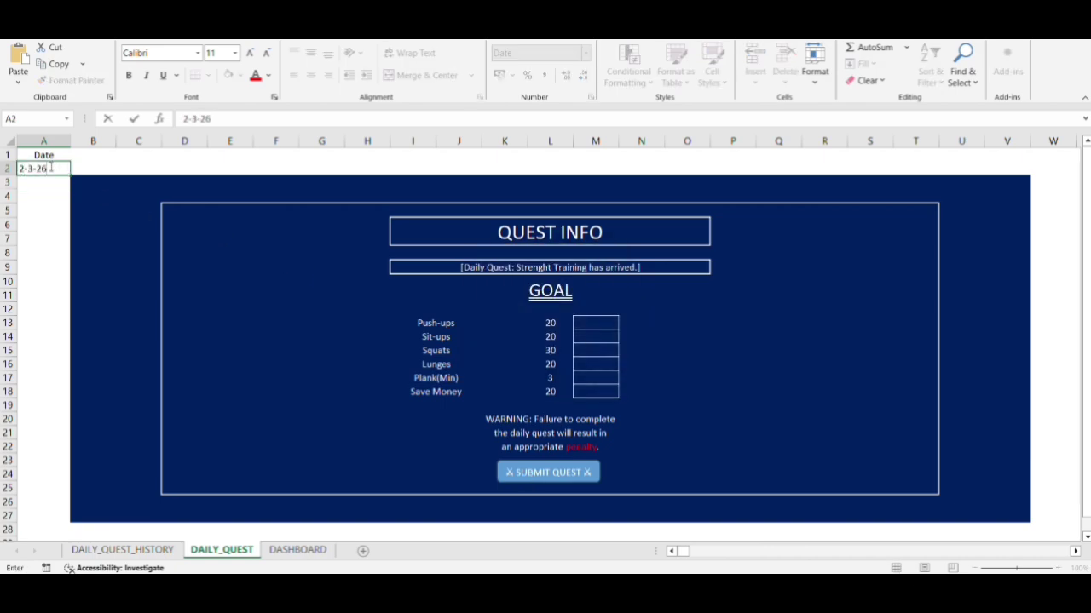
pyautogui.press('Return')
# Step: Mark Push-ups with ✗ and the other five goals, Sit-ups through Save Money, with ✓
pyautogui.click(589, 324)
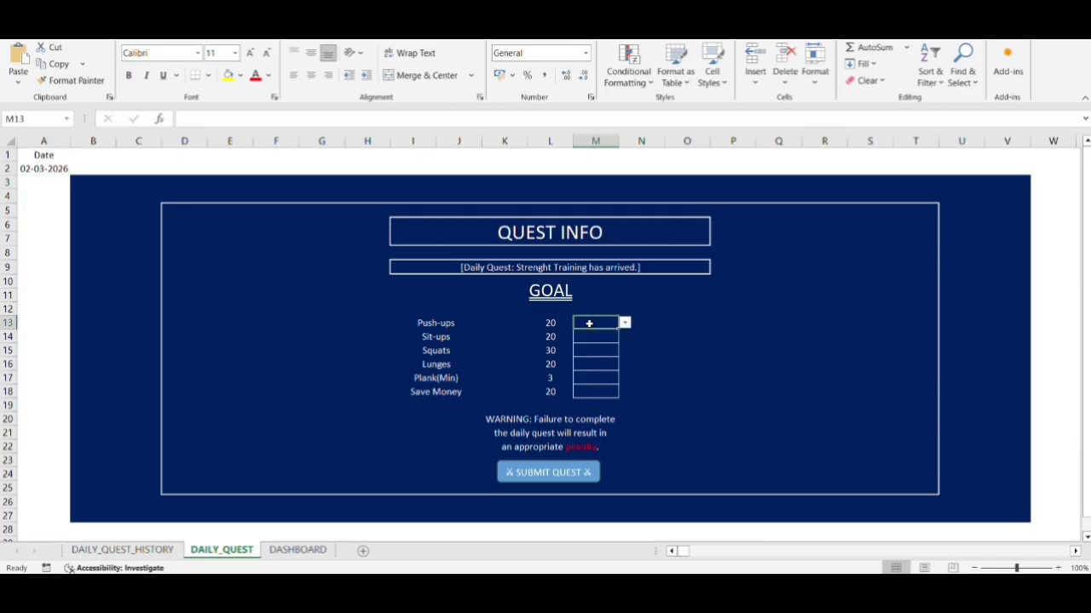
pyautogui.hotkey('alt', 'Down')
pyautogui.press('Down')
pyautogui.press('Down')
pyautogui.press('Return')
pyautogui.press('Return')
pyautogui.hotkey('alt', 'Down')
pyautogui.press('Down')
pyautogui.press('Return')
pyautogui.press('Return')
pyautogui.hotkey('alt', 'Down')
pyautogui.press('Down')
pyautogui.press('Return')
pyautogui.press('Return')
pyautogui.hotkey('alt', 'Down')
pyautogui.press('Down')
pyautogui.press('Return')
pyautogui.press('Return')
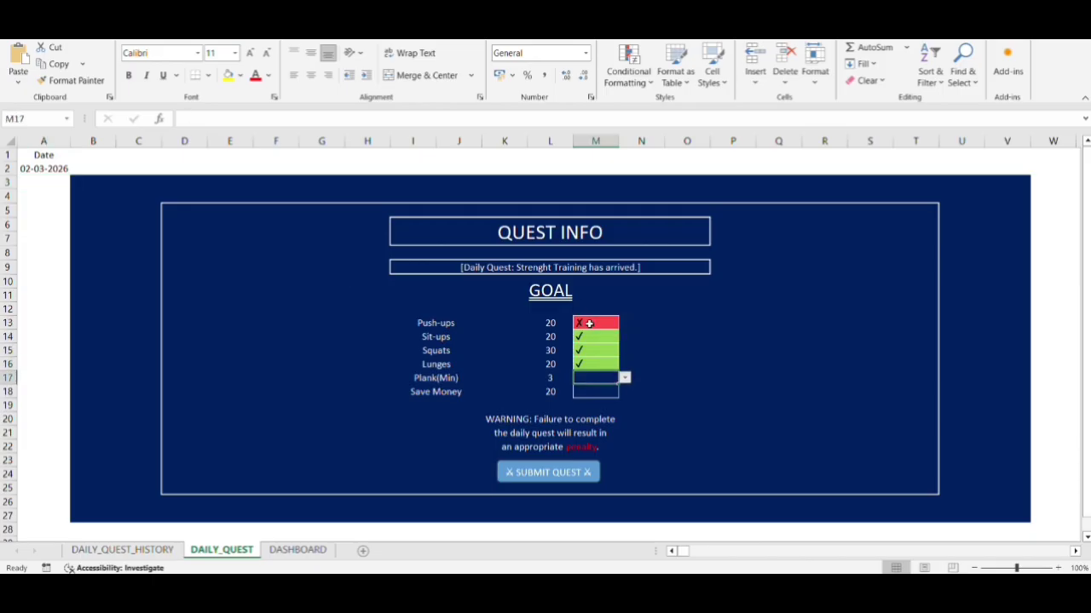
pyautogui.hotkey('alt', 'Down')
pyautogui.press('Down')
pyautogui.press('Return')
pyautogui.press('Return')
pyautogui.hotkey('alt', 'Down')
pyautogui.press('Down')
pyautogui.press('Return')
# Step: Submit the second daily quest and fit the Punisment column of the DAILY_QUEST_HISTORY sheet to its contents
pyautogui.click(552, 479)
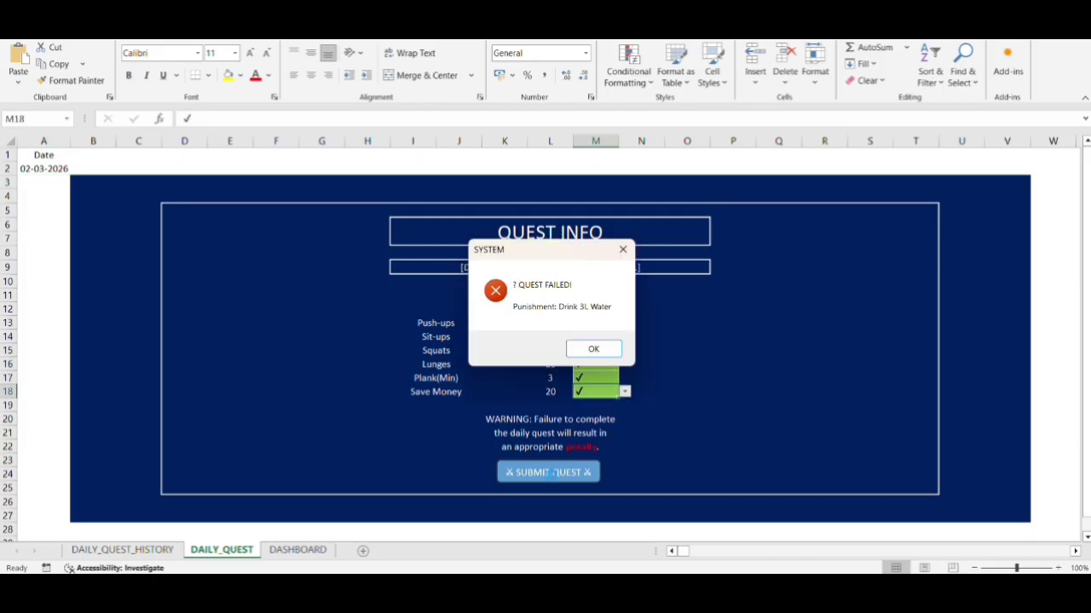
pyautogui.click(597, 348)
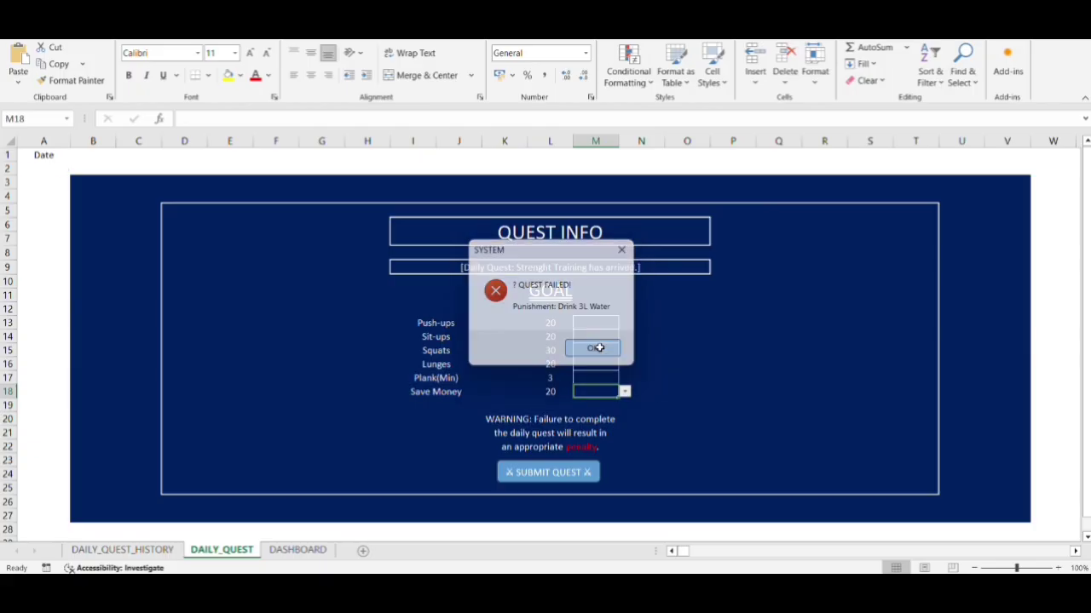
pyautogui.click(143, 552)
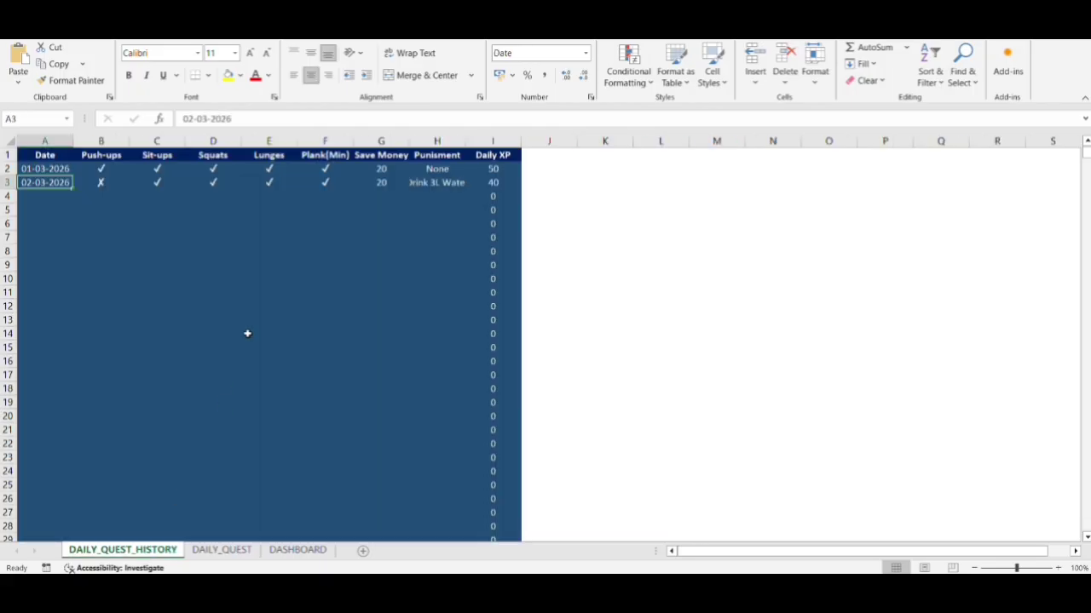
pyautogui.doubleClick(463, 141)
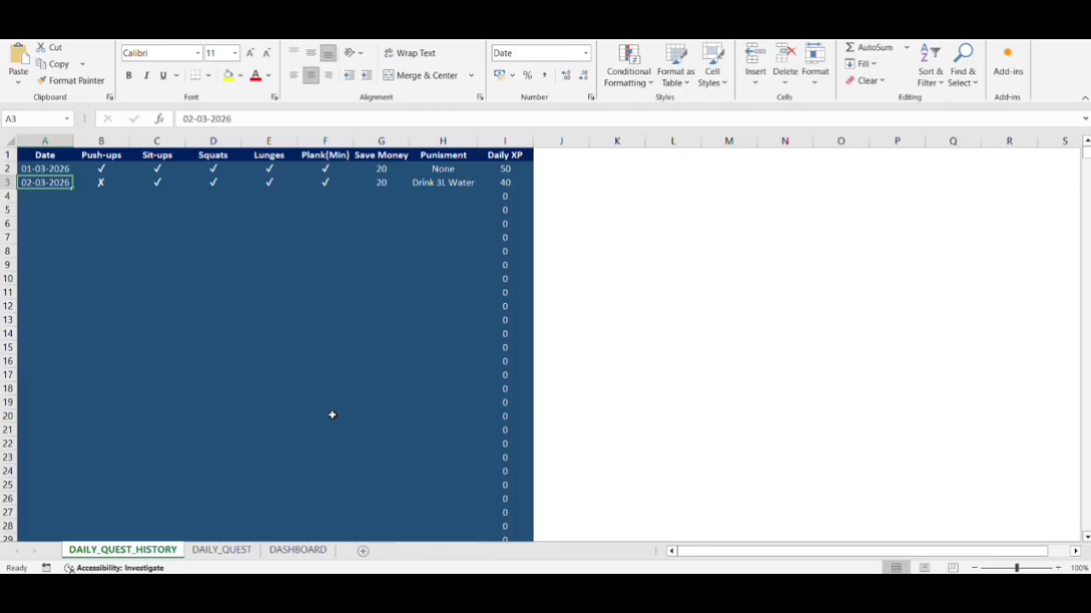
# Step: Examine the helper values stored in the far-right columns XEX to XFA of the DAILY_QUEST sheet
pyautogui.click(231, 552)
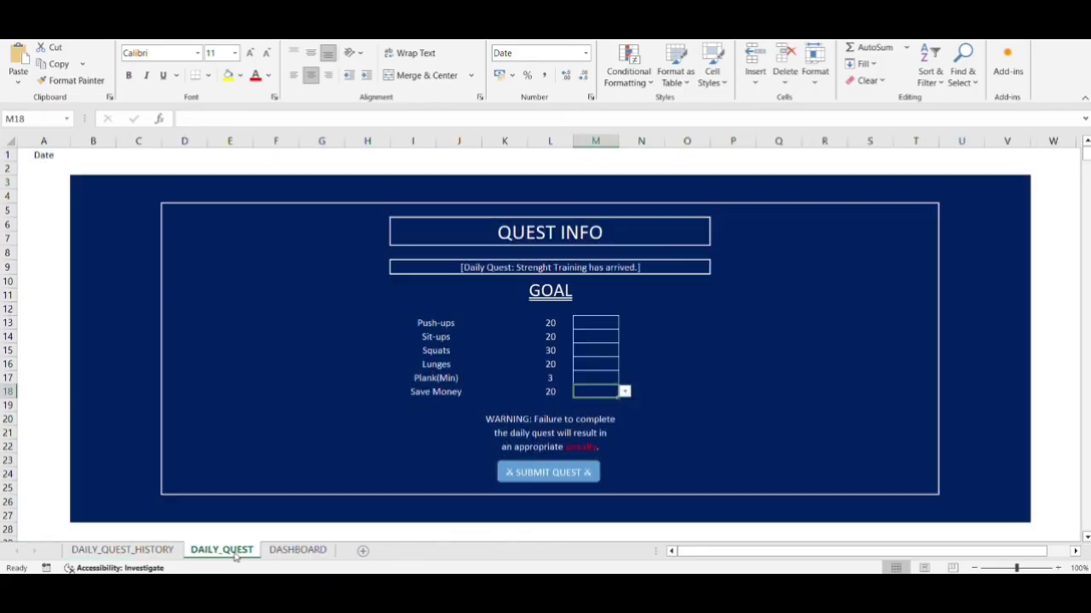
pyautogui.click(1062, 164)
pyautogui.hotkey('ctrl', 'Right')
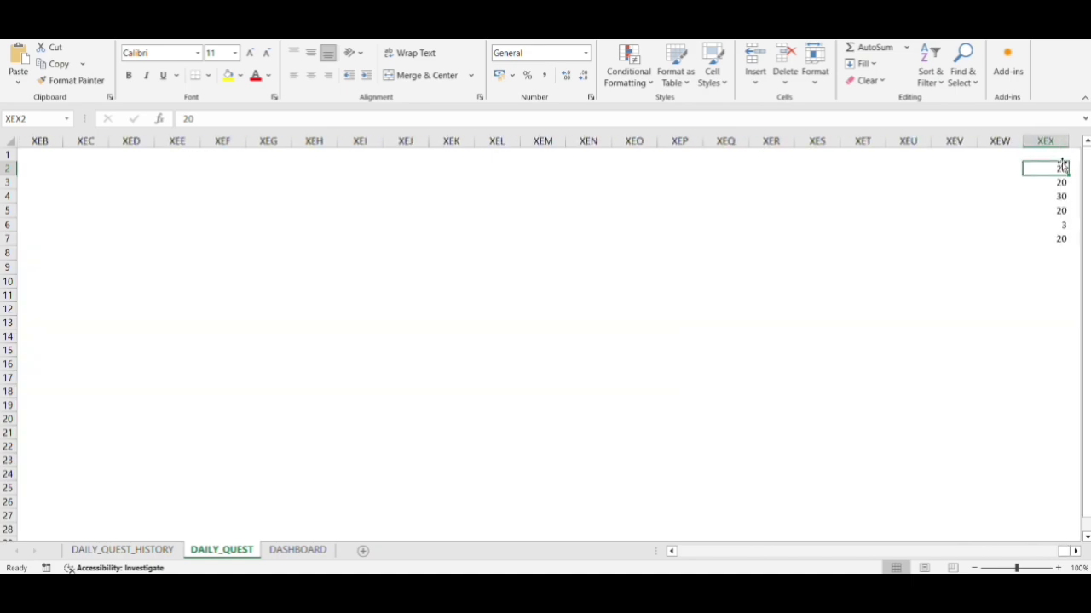
pyautogui.press('Down')
pyautogui.hotkey('ctrl', 'Right')
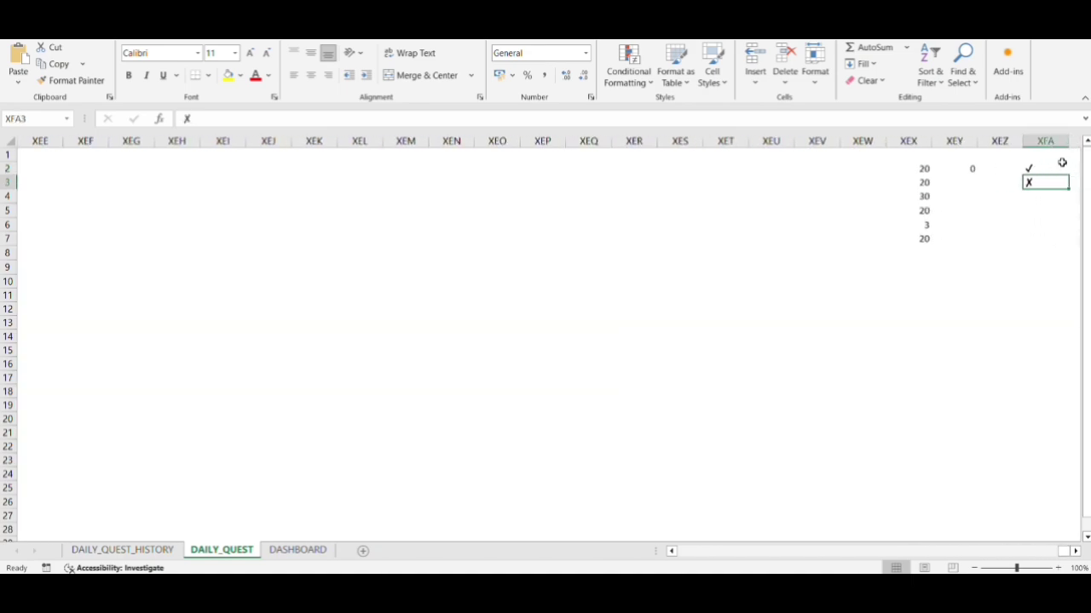
pyautogui.press('Left')
pyautogui.press('Left')
pyautogui.press('Left')
pyautogui.press('Left')
pyautogui.press('Left')
pyautogui.press('Left')
pyautogui.press('Left')
pyautogui.press('Left')
pyautogui.press('Left')
pyautogui.press('Left')
pyautogui.hotkey('ctrl', 'Left')
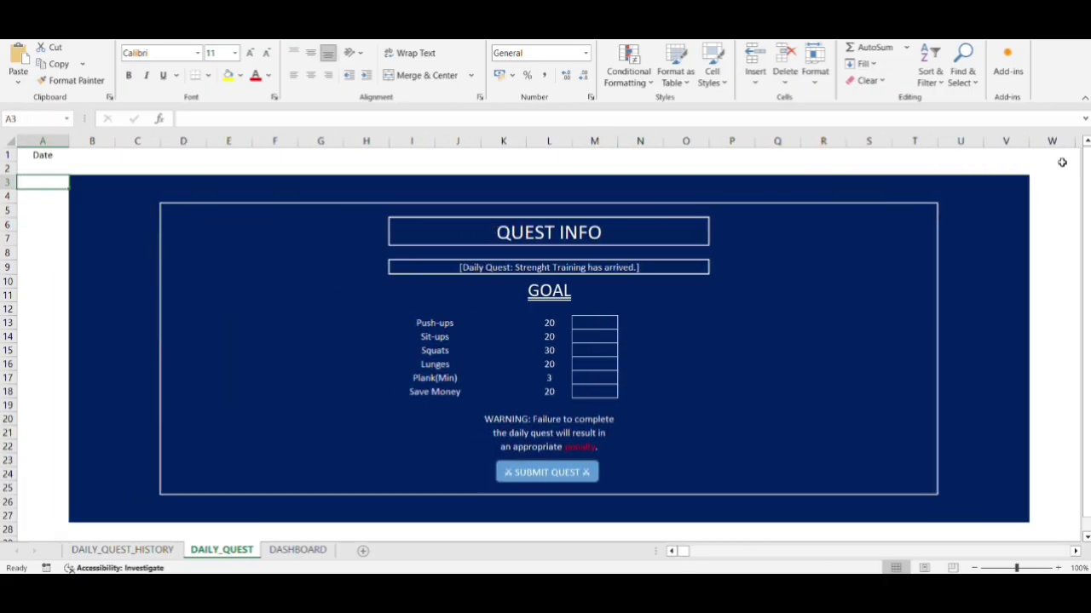
# Step: Inspect the formulas behind the goal amounts in cells L13 to L18 of the quest form
pyautogui.press('Right')
pyautogui.press('Down')
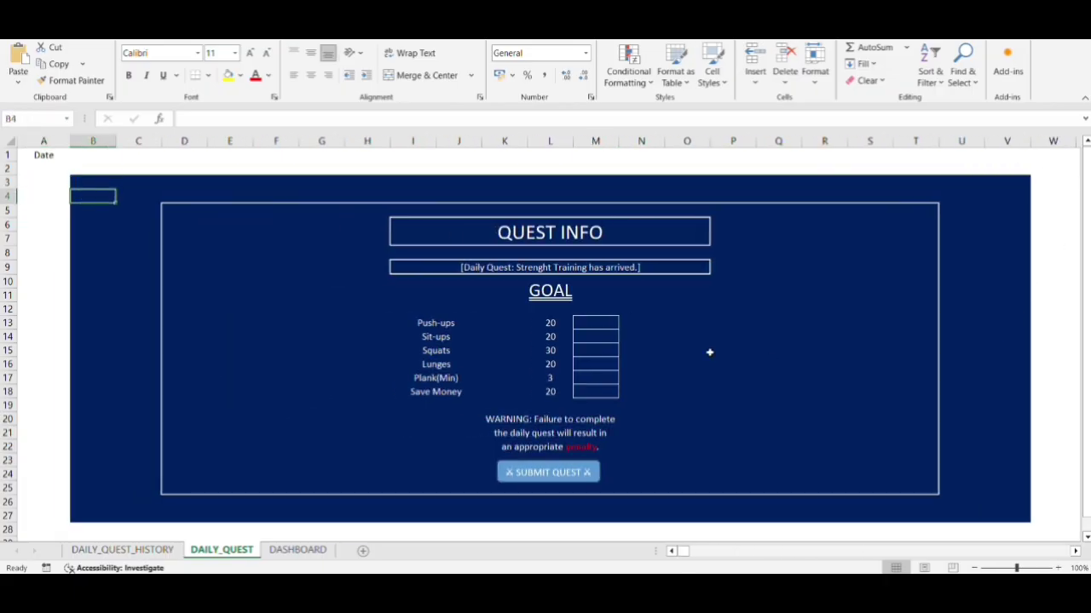
pyautogui.click(543, 323)
pyautogui.press('Down')
pyautogui.press('Down')
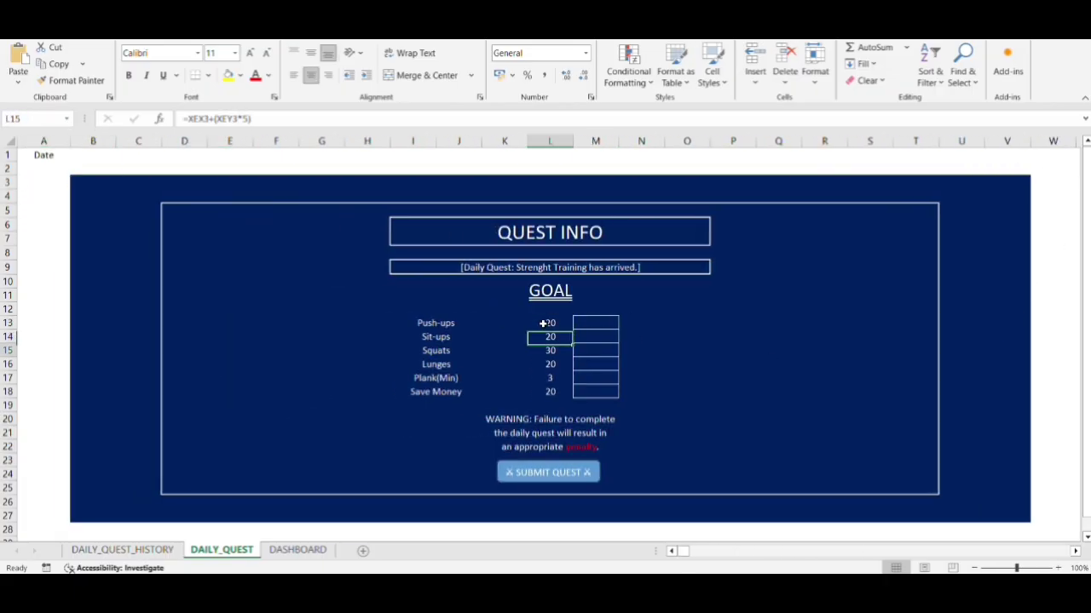
pyautogui.press('Down')
pyautogui.press('Down')
pyautogui.press('Down')
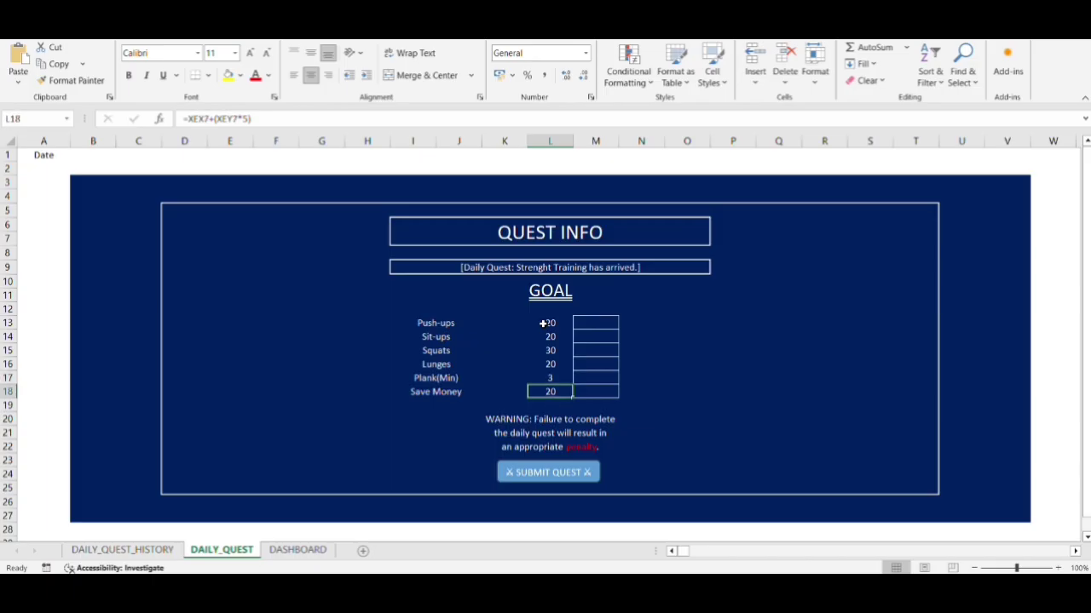
pyautogui.press('Down')
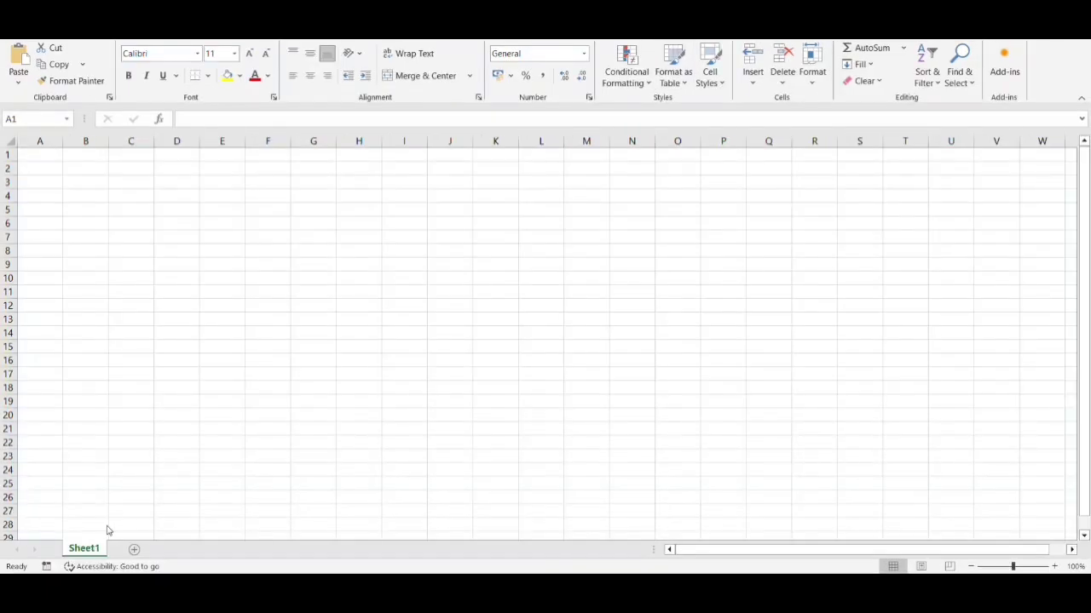
# Step: In a new blank workbook, rename Sheet1 as DAILY_QUEST_HISTORY
pyautogui.doubleClick(90, 550)
pyautogui.write('DA')
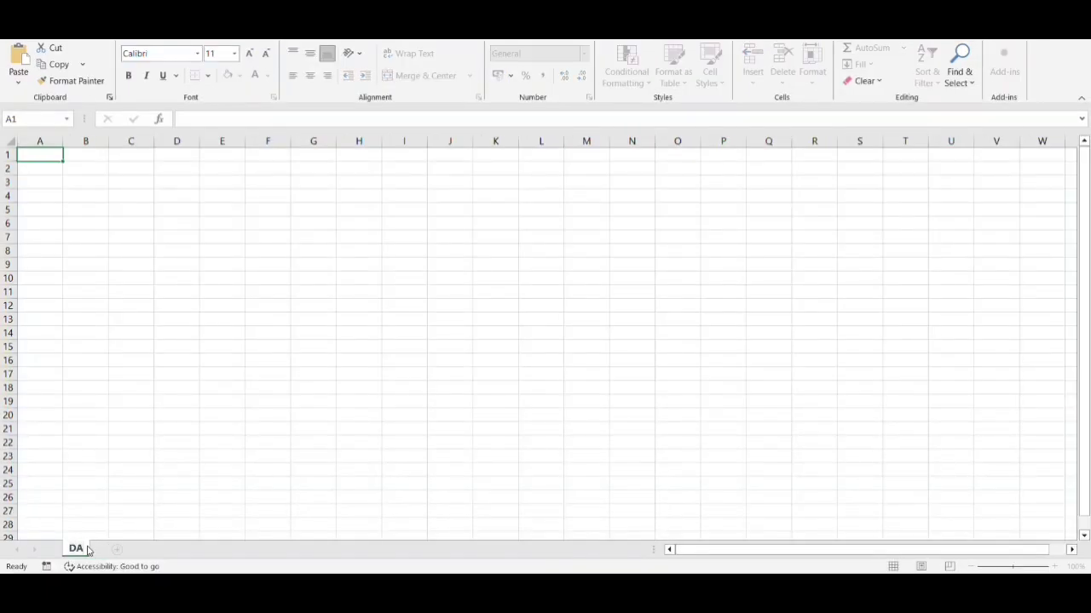
pyautogui.write('ILY_QUEST_HISTORY')
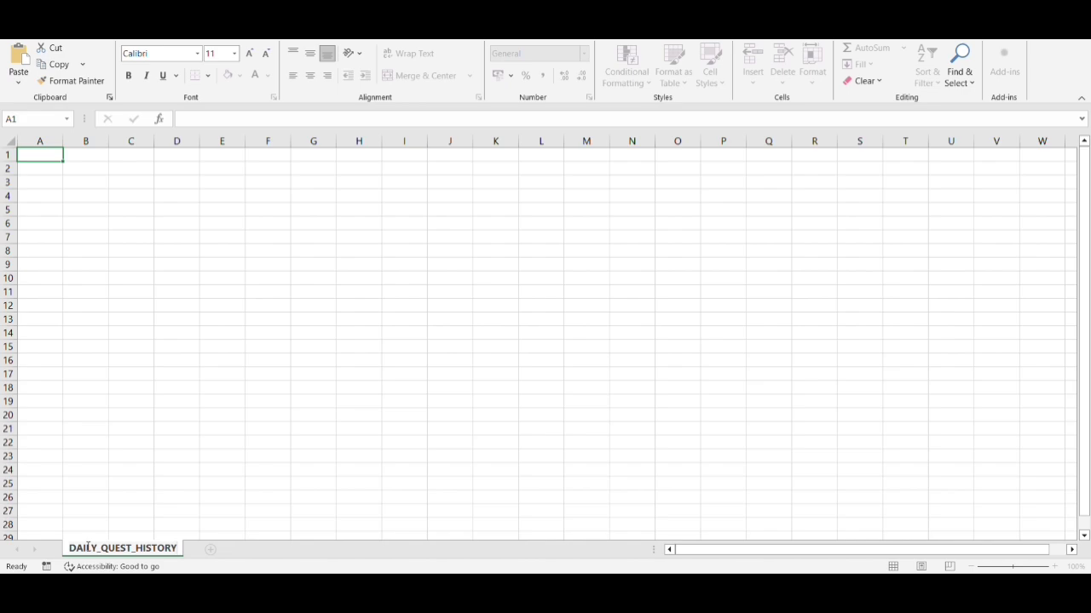
pyautogui.press('Return')
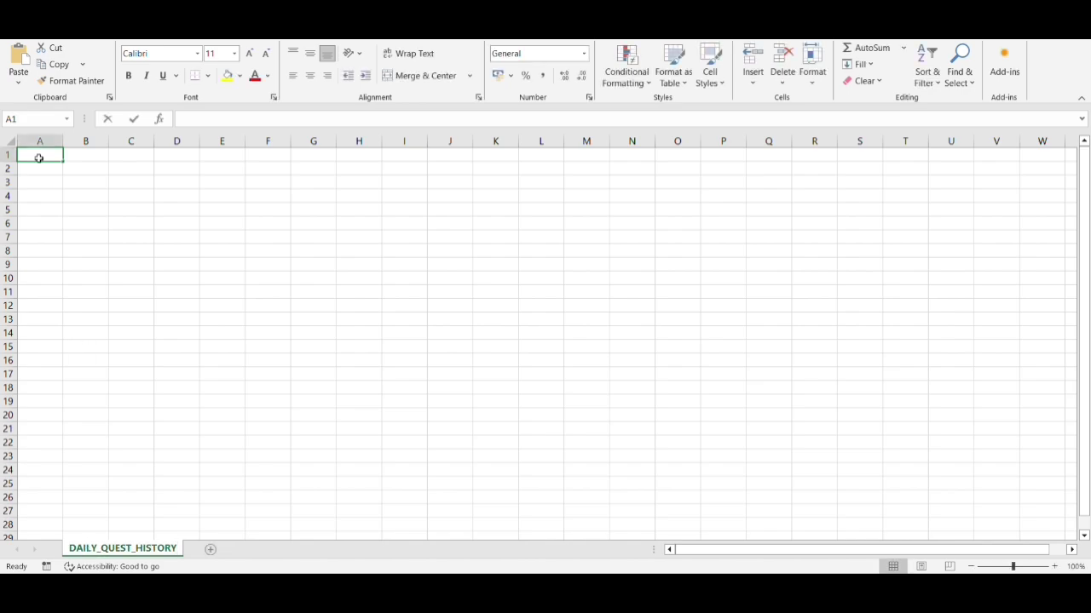
# Step: Enter the column headers Date, Push-ups and Sit-ups in cells A1 to C1
pyautogui.write('Date')
pyautogui.press('Tab')
pyautogui.write('P')
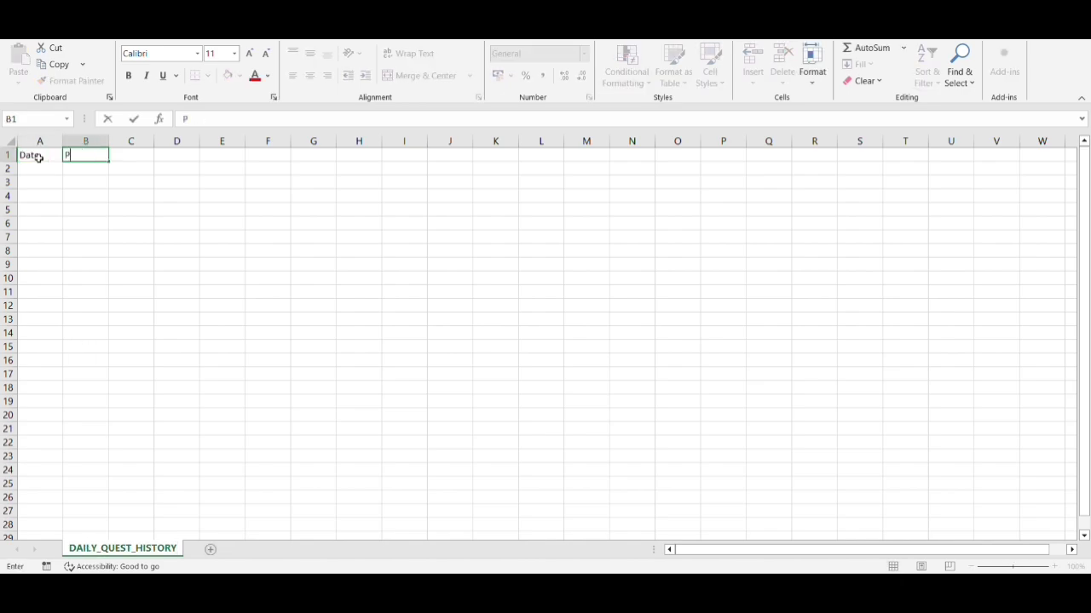
pyautogui.write('ush-ups')
pyautogui.press('Tab')
pyautogui.write('Sit')
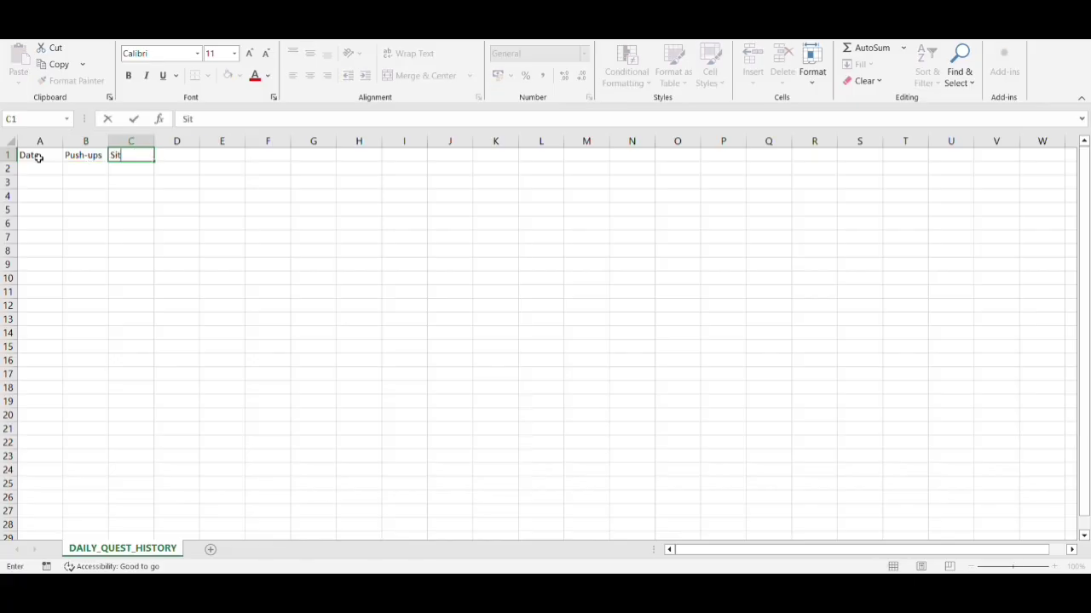
pyautogui.write('-up')
pyautogui.write('s')
pyautogui.press('Tab')
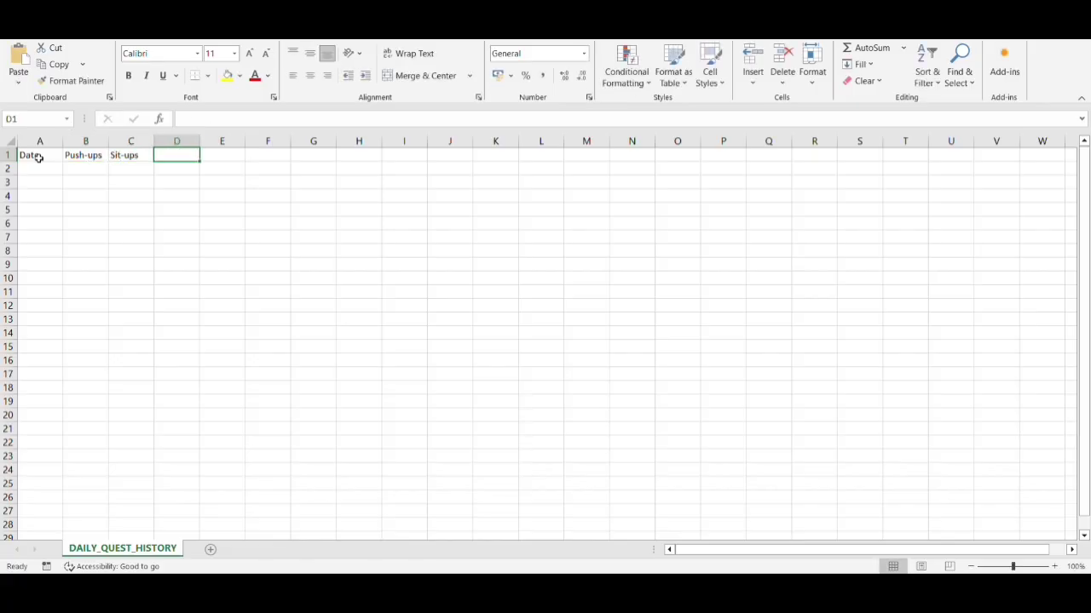
# Step: Enter the column headers Squats, Lunges, Plank(Min) and Save Money in cells D1 to G1
pyautogui.write('Squ')
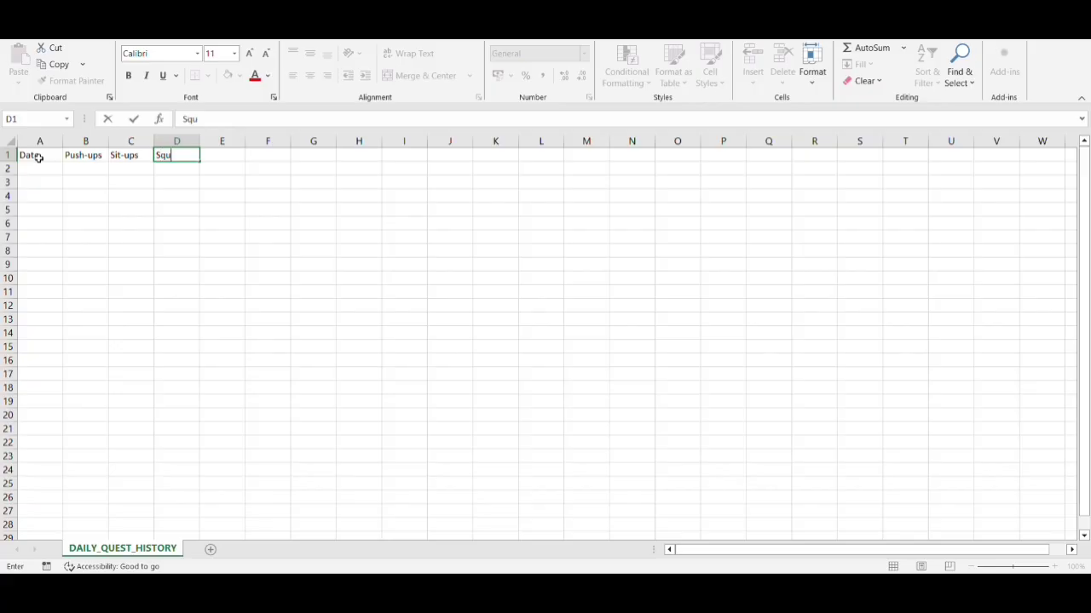
pyautogui.write('ats')
pyautogui.press('Tab')
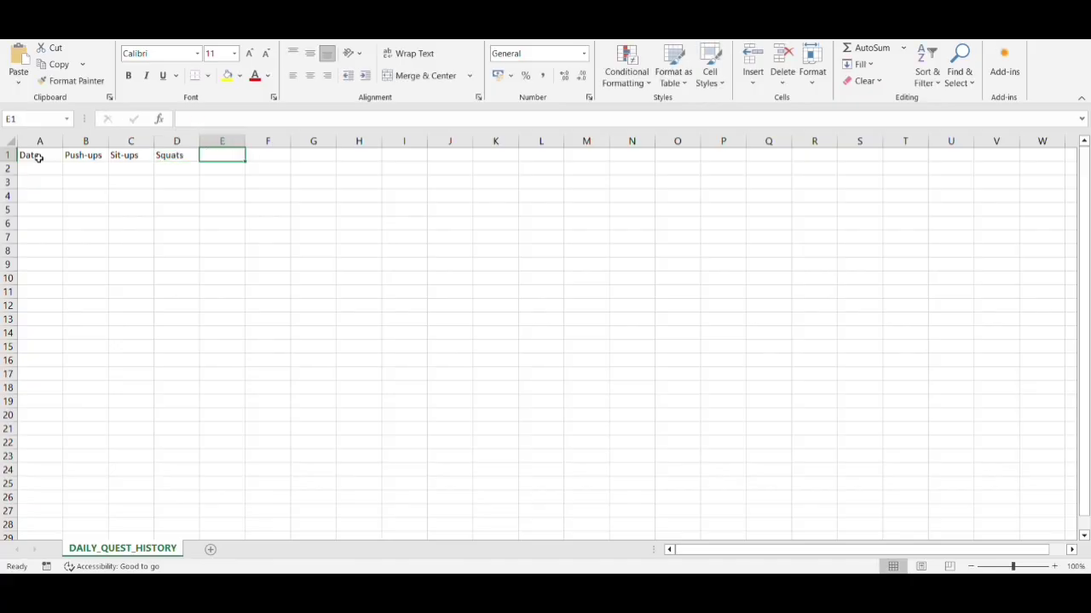
pyautogui.write('Lunges')
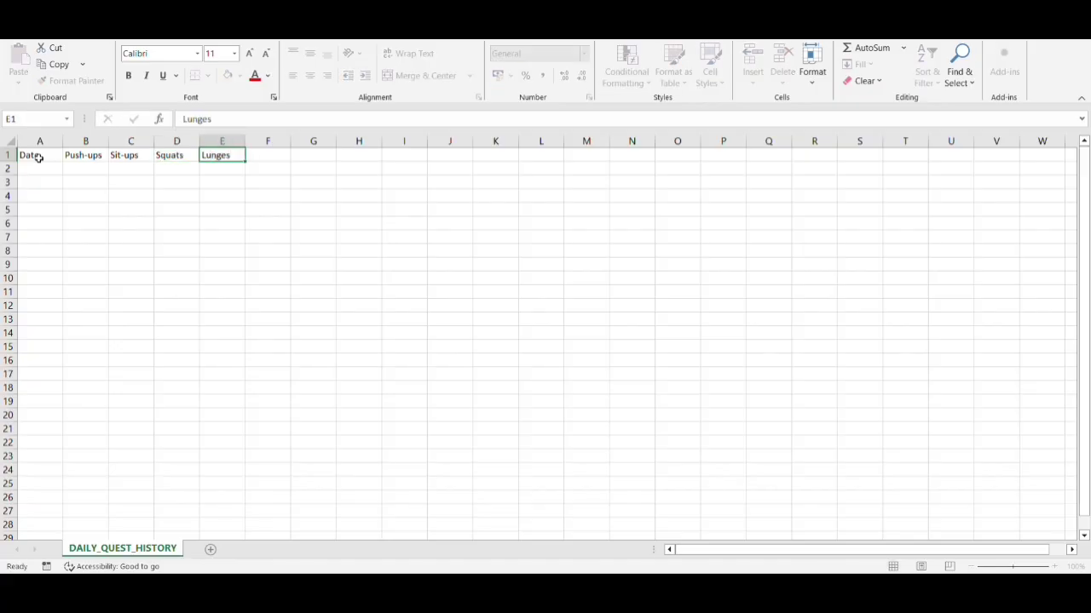
pyautogui.press('Tab')
pyautogui.write('Plan')
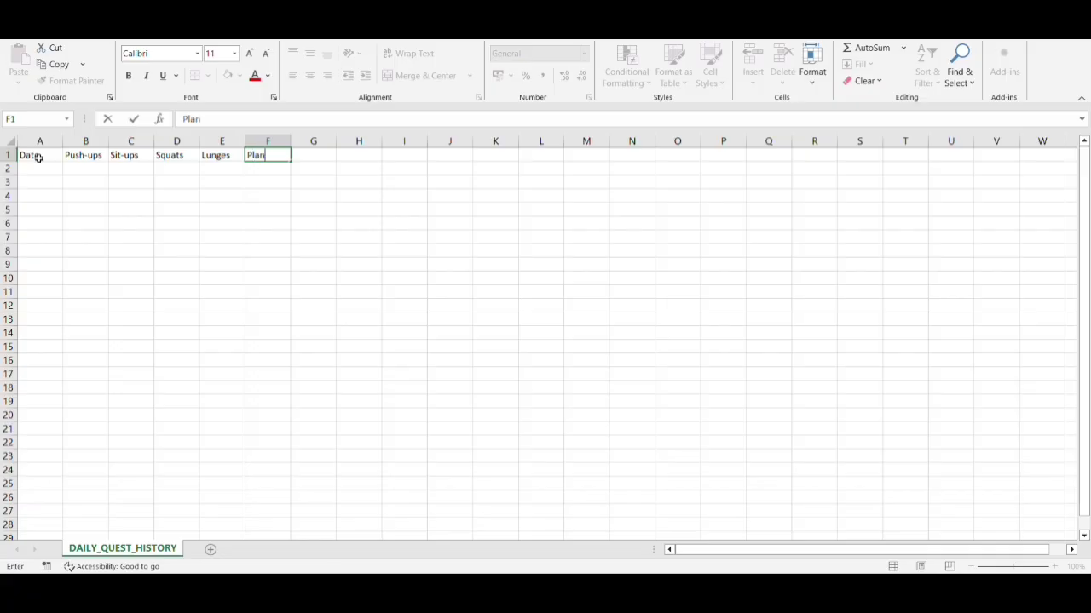
pyautogui.write('k(Min)')
pyautogui.press('Tab')
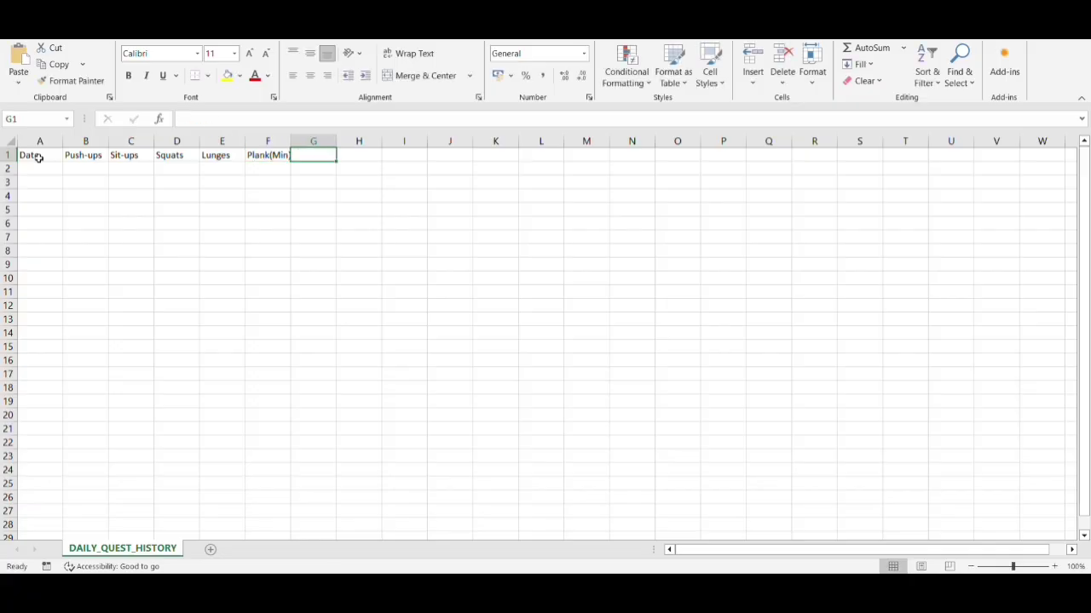
pyautogui.write('Save ')
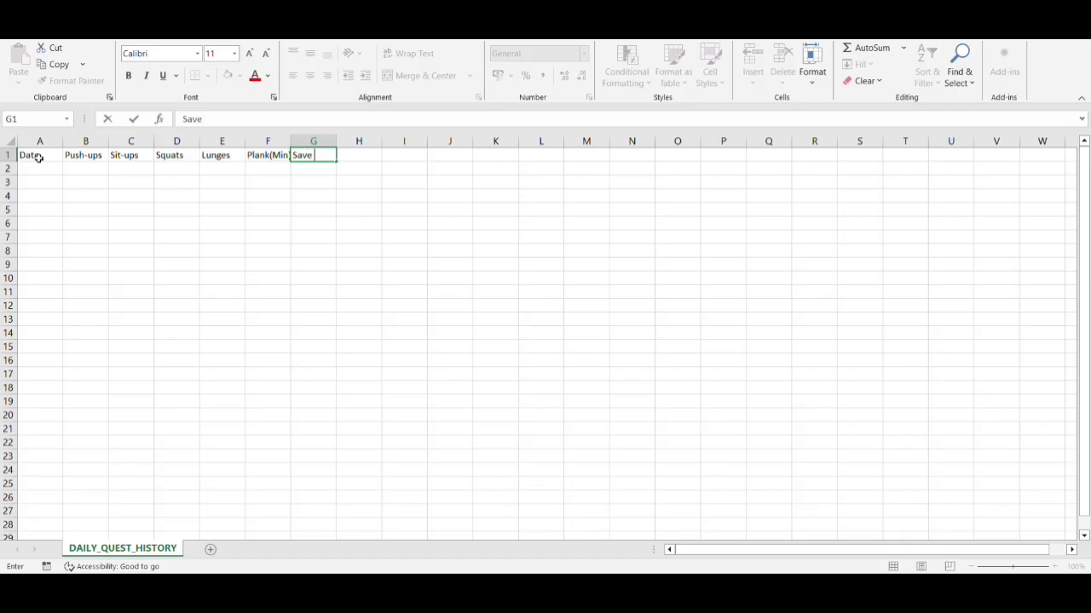
pyautogui.write('Money')
pyautogui.press('Tab')
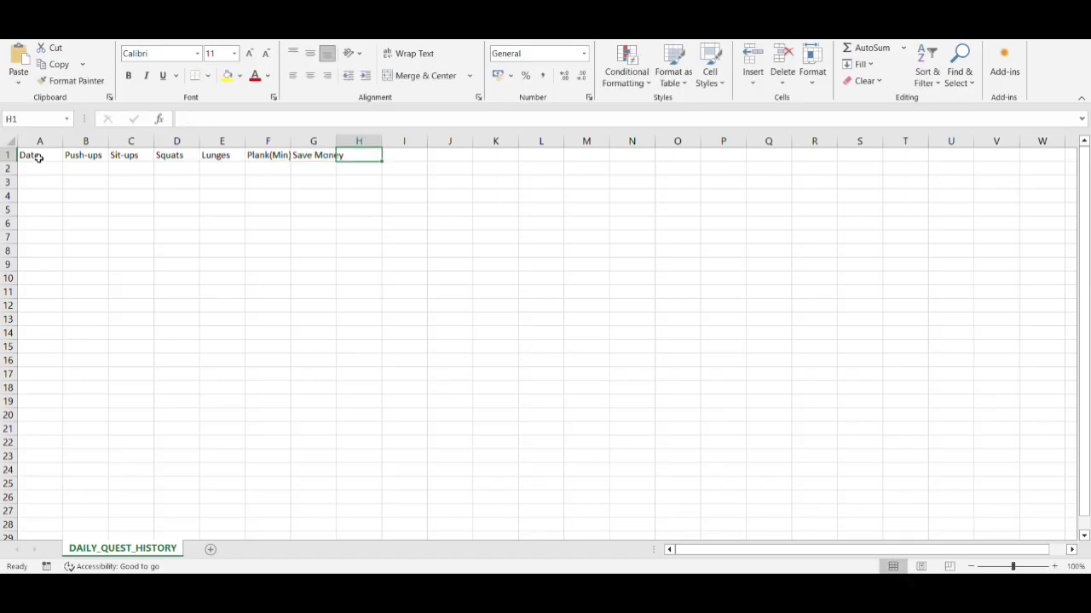
# Step: Enter the column headers Punishment and Daily XP in cells H1 and I1
pyautogui.write('Punishment')
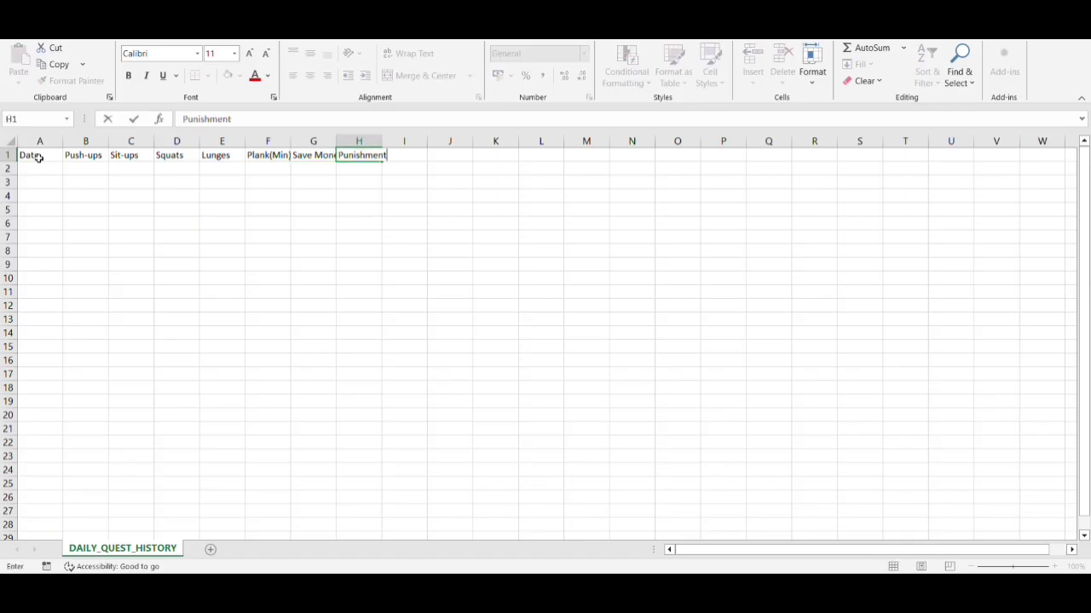
pyautogui.press('Tab')
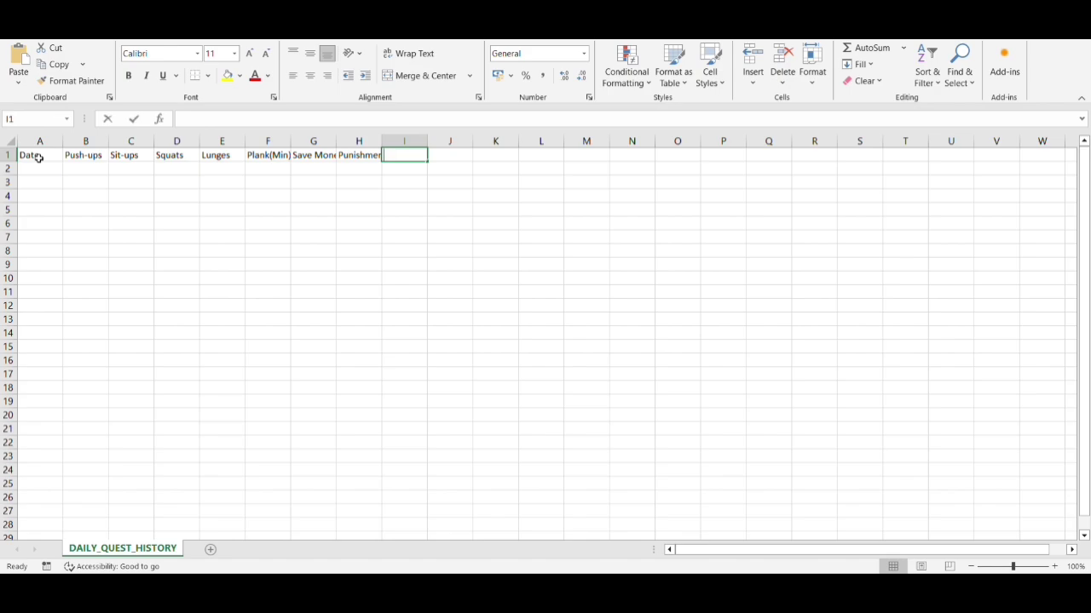
pyautogui.write('Daily')
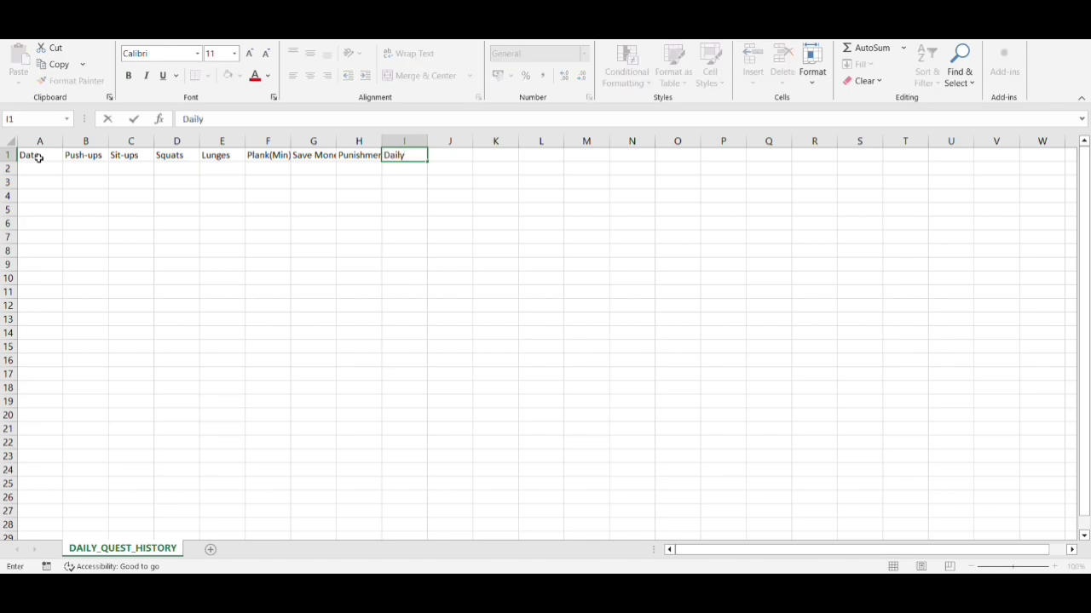
pyautogui.write(' XP')
pyautogui.press('Tab')
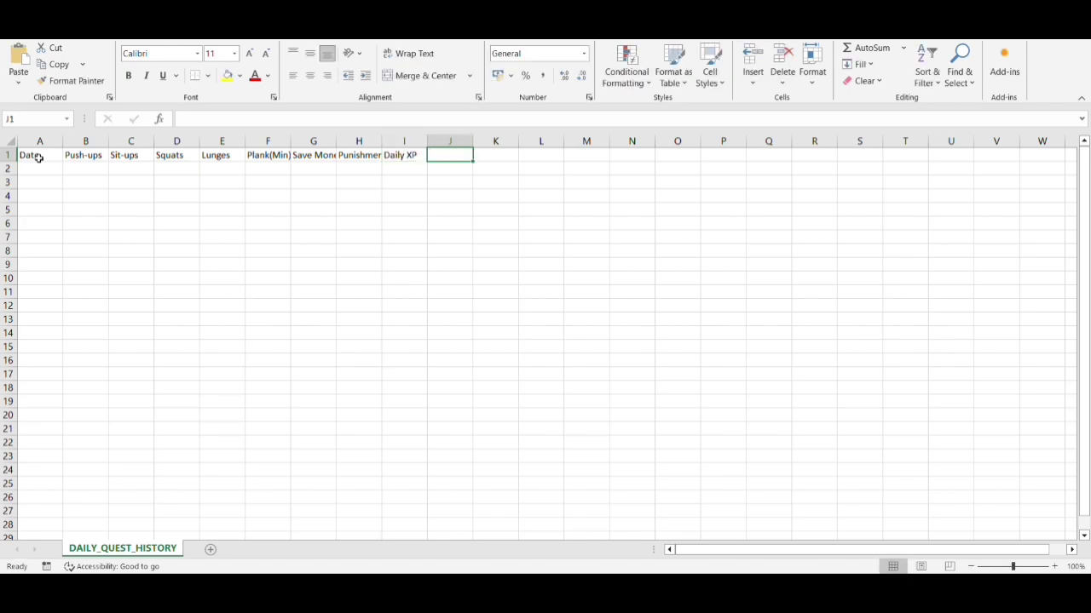
# Step: Enter the formula =COUNTIF(B2:G2,"✔")*10 in cell I2 under the Daily XP header
pyautogui.press('Down')
pyautogui.press('Home')
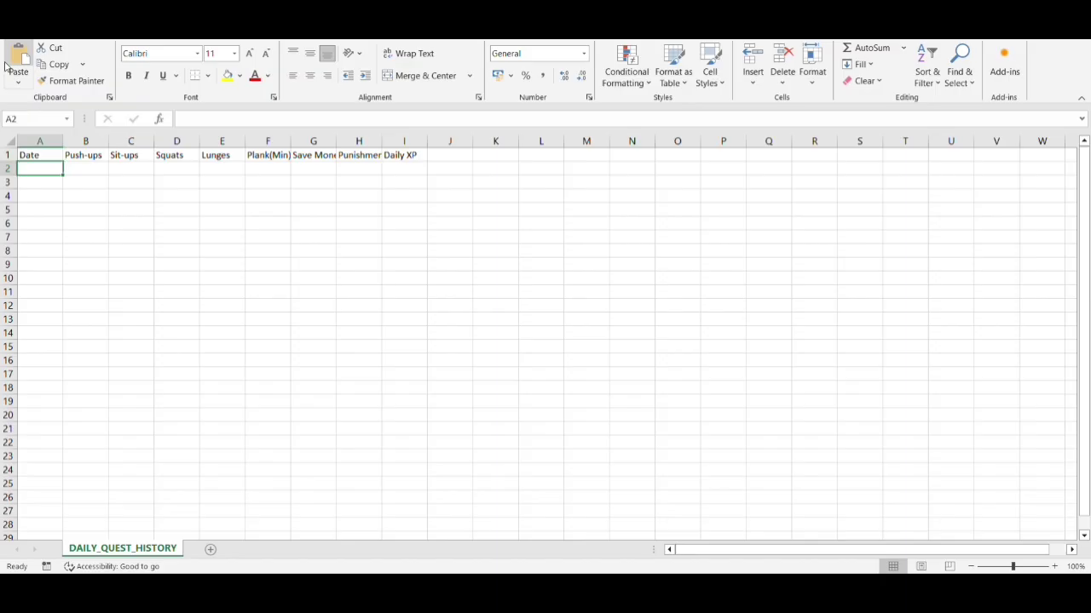
pyautogui.press('Right')
pyautogui.press('Right')
pyautogui.press('Right')
pyautogui.press('Right')
pyautogui.press('Right')
pyautogui.press('Right')
pyautogui.press('Right')
pyautogui.press('Right')
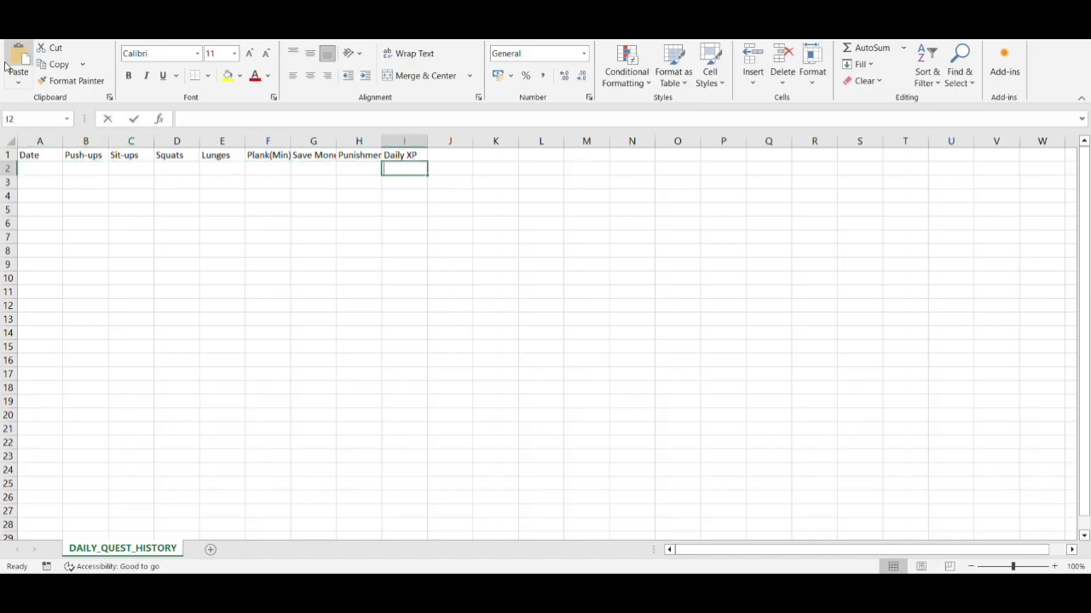
pyautogui.write('=Cou')
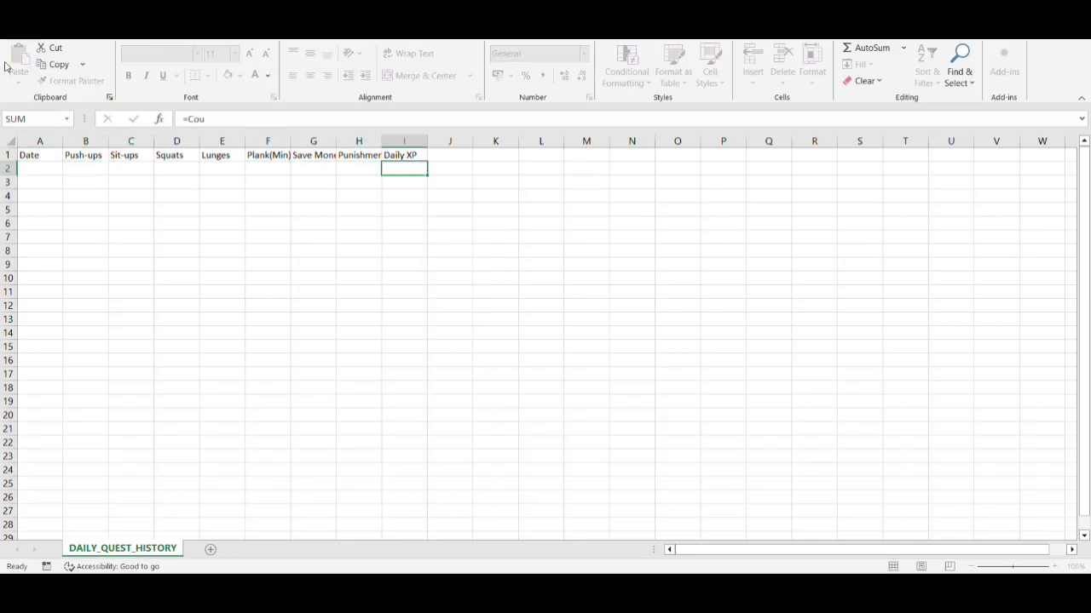
pyautogui.press('Escape')
pyautogui.write('=coun')
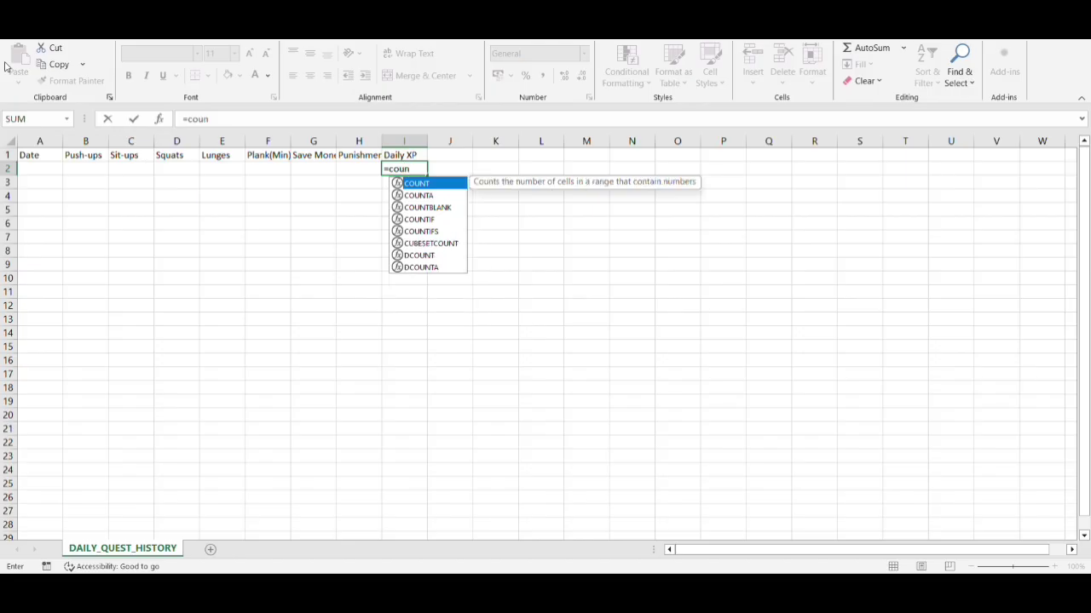
pyautogui.press('Down')
pyautogui.press('Down')
pyautogui.press('Down')
pyautogui.press('Tab')
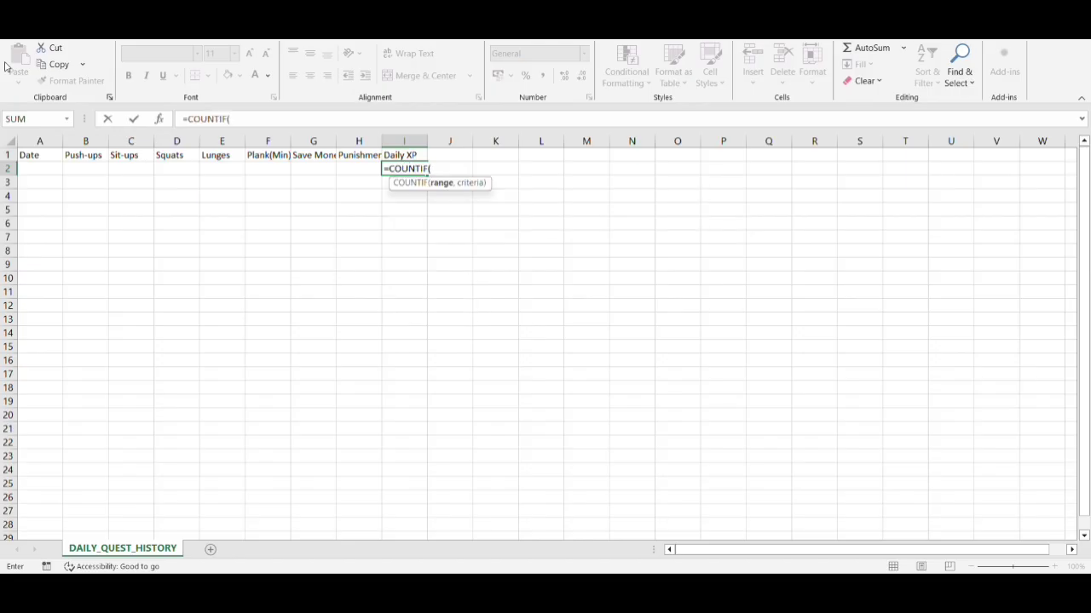
pyautogui.press('Left')
pyautogui.press('Left')
pyautogui.press('Left')
pyautogui.press('Left')
pyautogui.press('Left')
pyautogui.press('Left')
pyautogui.press('Left')
pyautogui.hotkey('shift', 'Right')
pyautogui.hotkey('shift', 'Right')
pyautogui.hotkey('shift', 'Right')
pyautogui.hotkey('shift', 'Right')
pyautogui.hotkey('shift', 'Right')
pyautogui.hotkey('shift', 'Right')
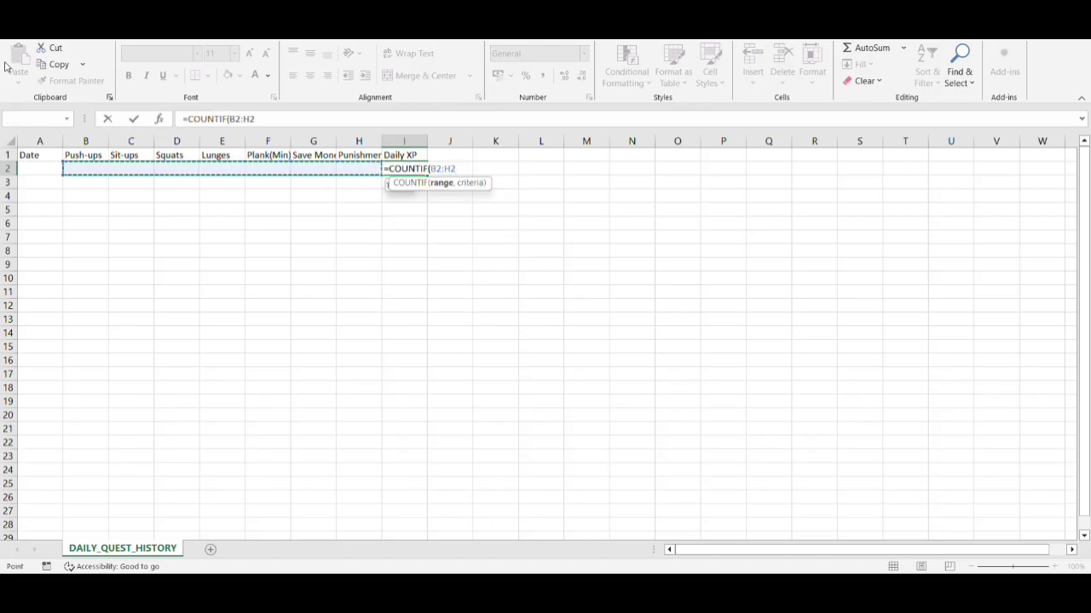
pyautogui.press('Right')
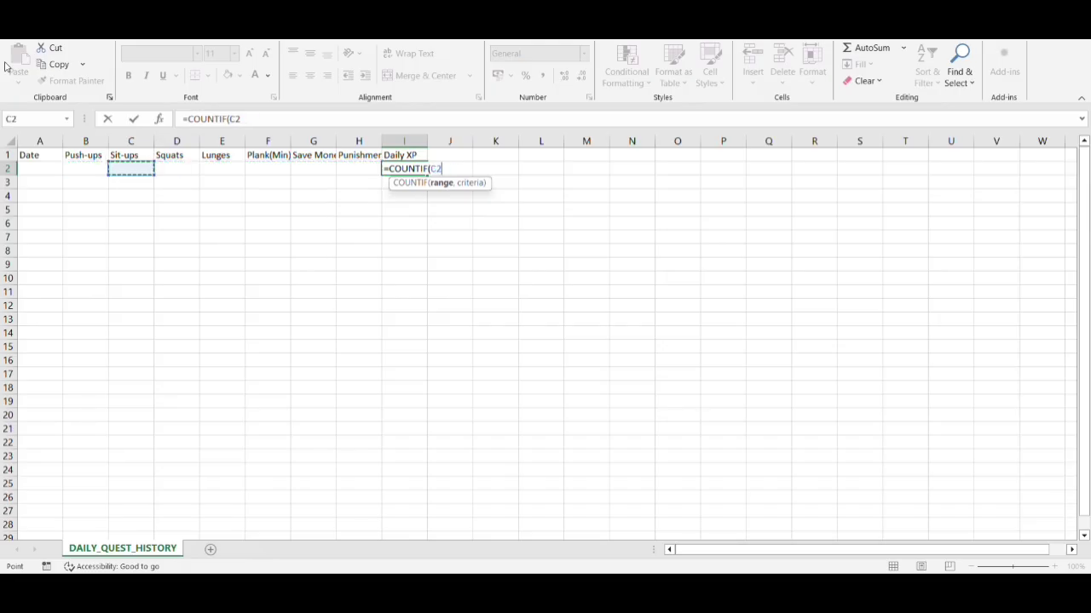
pyautogui.press('Left')
pyautogui.hotkey('shift', 'Right')
pyautogui.hotkey('shift', 'Right')
pyautogui.hotkey('shift', 'Right')
pyautogui.hotkey('shift', 'Right')
pyautogui.hotkey('shift', 'Right')
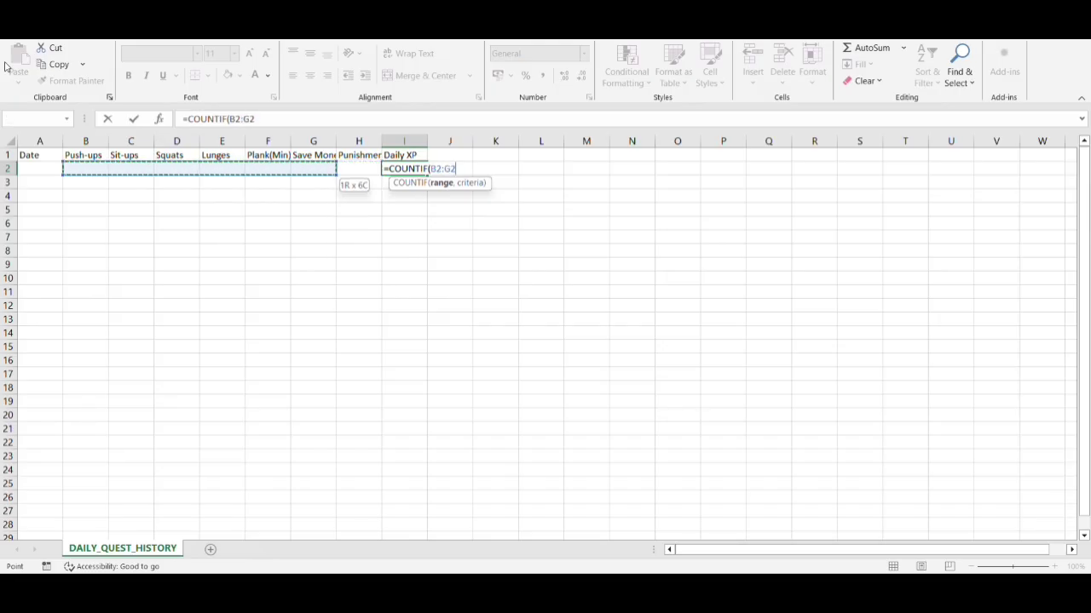
pyautogui.write(',"✓')
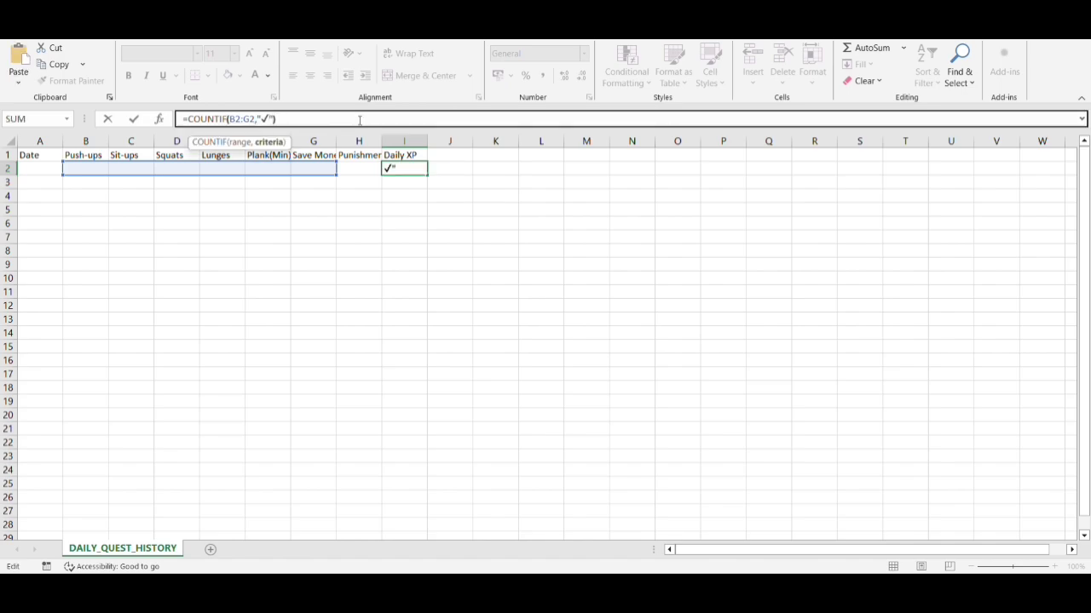
pyautogui.write(')*10')
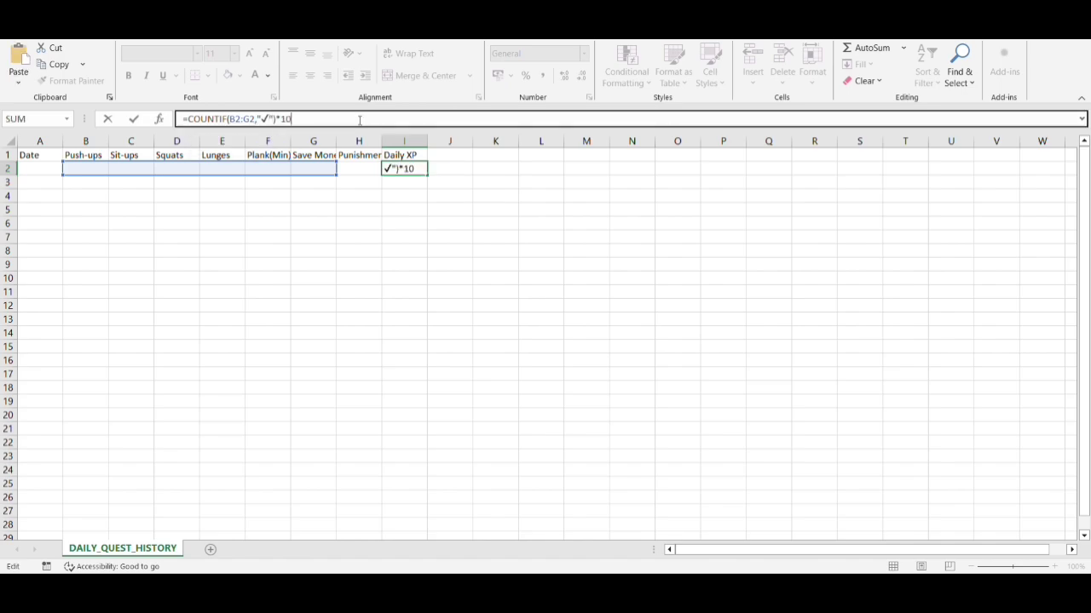
pyautogui.press('Return')
# Step: Copy the Daily XP formula from I2 down the column through cell I200
pyautogui.press('Up')
pyautogui.hotkey('ctrl', 'c')
pyautogui.press('Down')
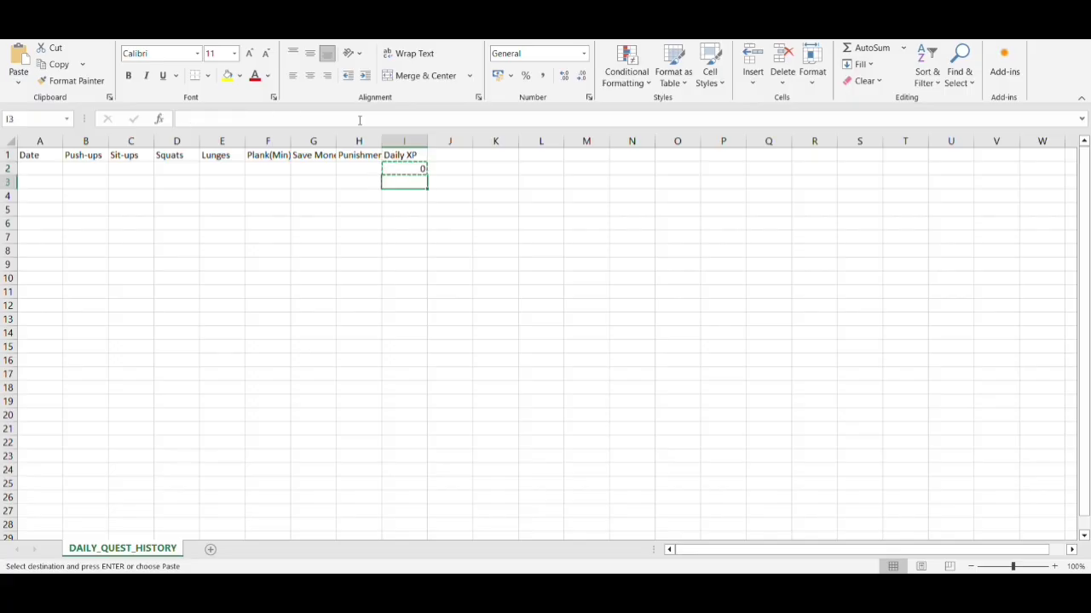
pyautogui.click(42, 120)
pyautogui.write('I')
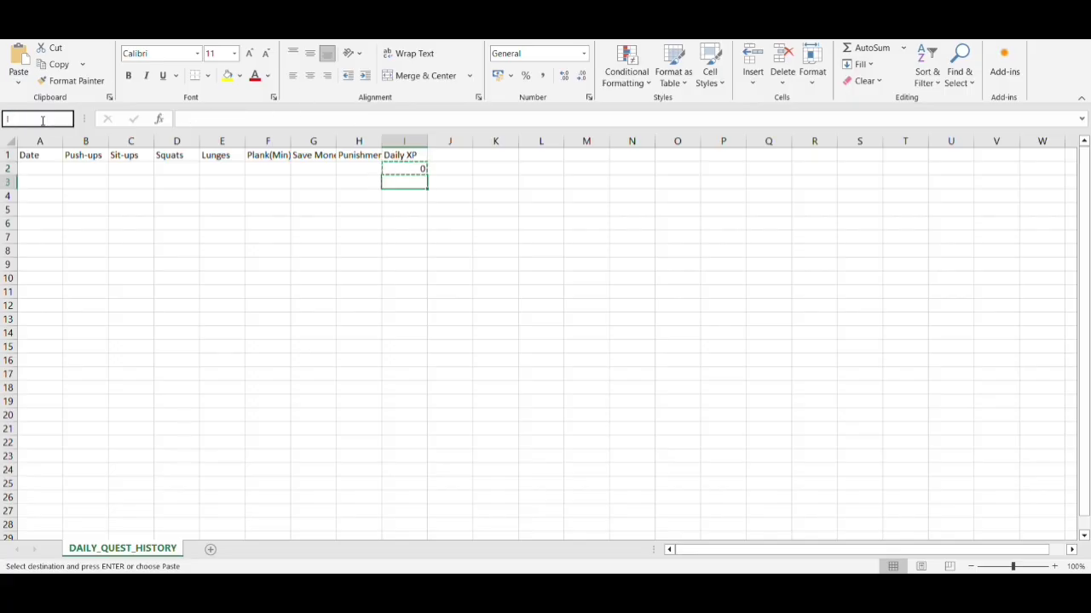
pyautogui.write('200')
pyautogui.press('Return')
pyautogui.hotkey('ctrl', 'shift', 'Up')
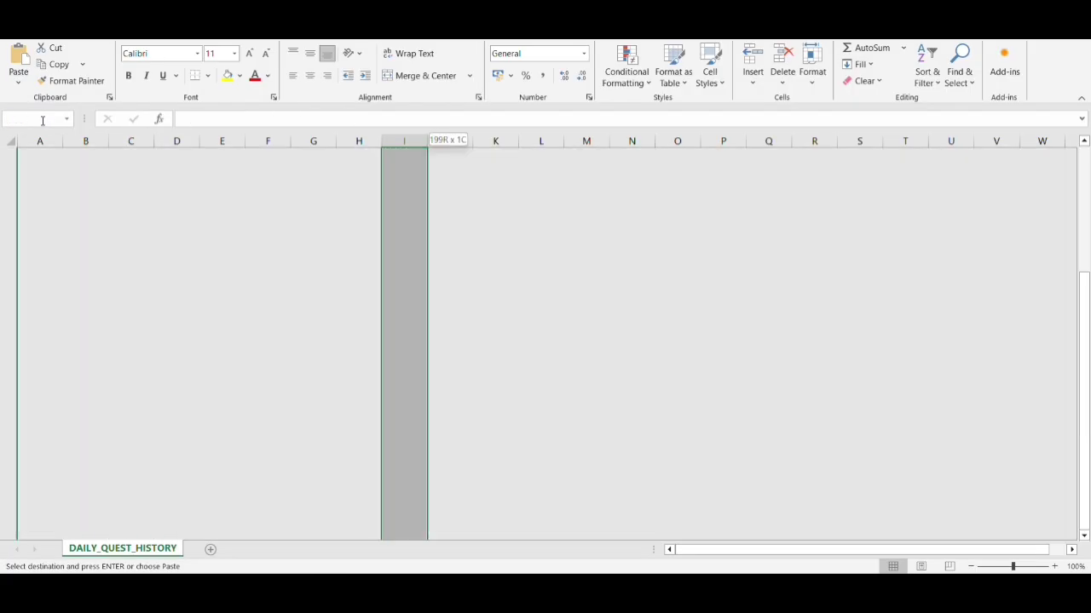
pyautogui.press('Return')
# Step: Fill the history table's columns A to I with the darkest theme blue
pyautogui.hotkey('ctrl', 'Up')
pyautogui.press('Left')
pyautogui.hotkey('ctrl', 'Left')
pyautogui.hotkey('ctrl', 'shift', 'Right')
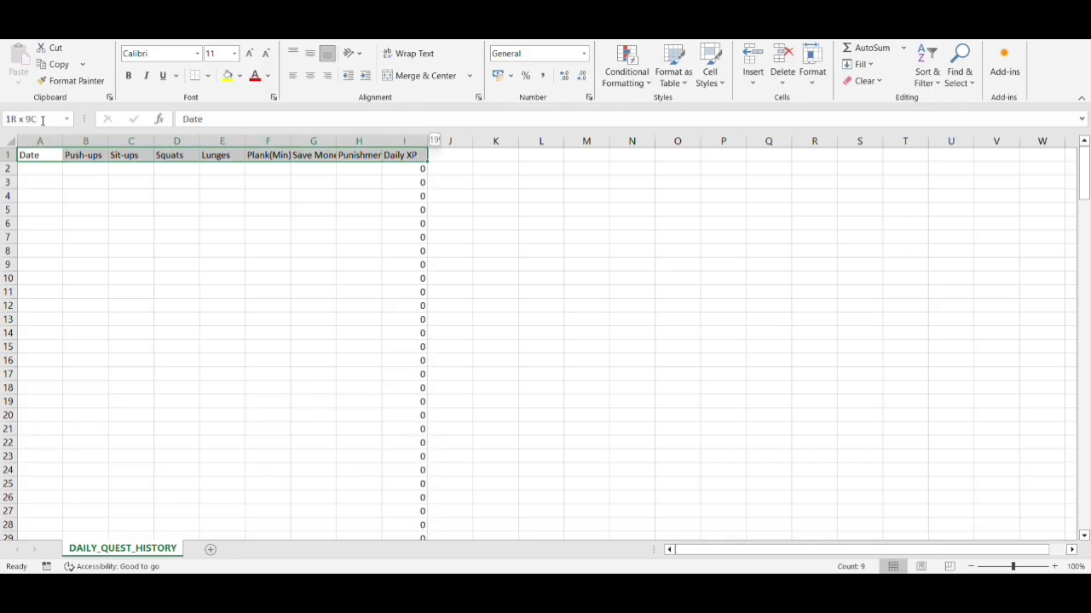
pyautogui.hotkey('ctrl', 'space')
pyautogui.click(239, 75)
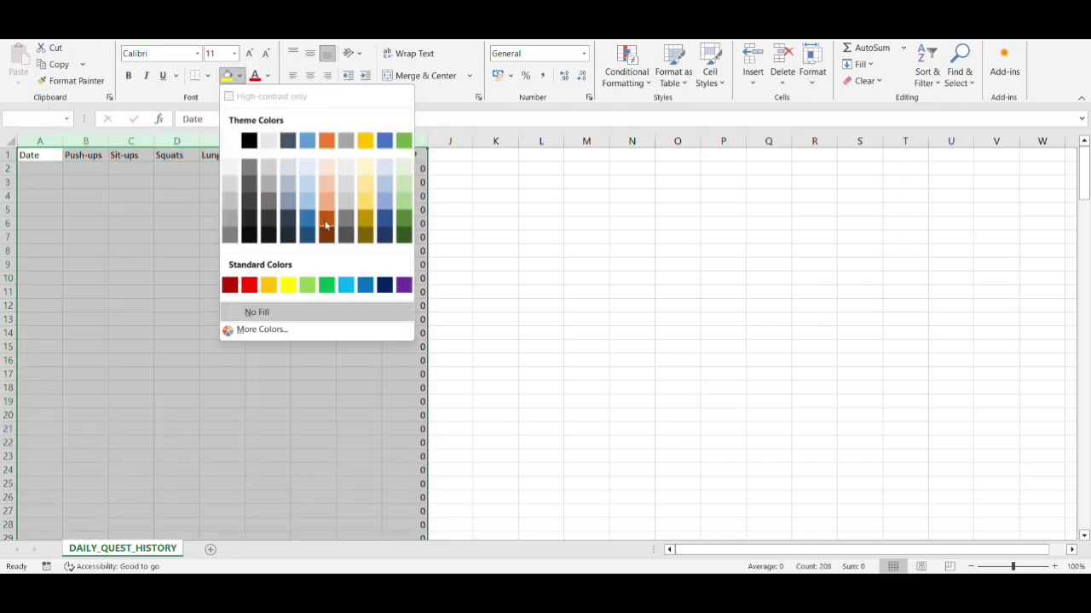
pyautogui.click(306, 239)
# Step: Fill the header row A1:I1 with the standard dark blue color
pyautogui.hotkey('ctrl', 'Home')
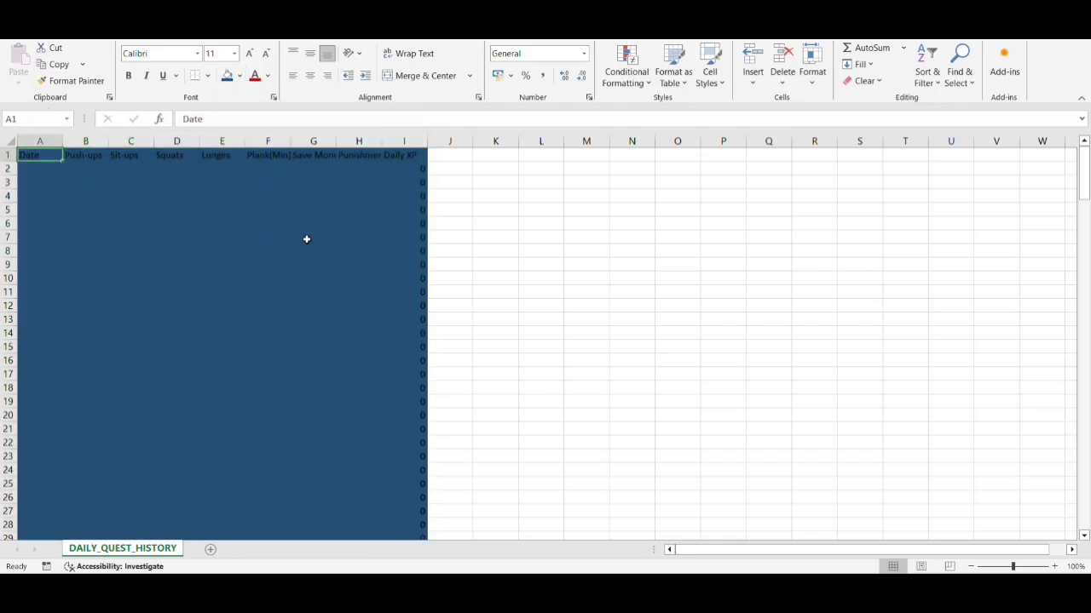
pyautogui.hotkey('ctrl', 'shift', 'Right')
pyautogui.click(239, 75)
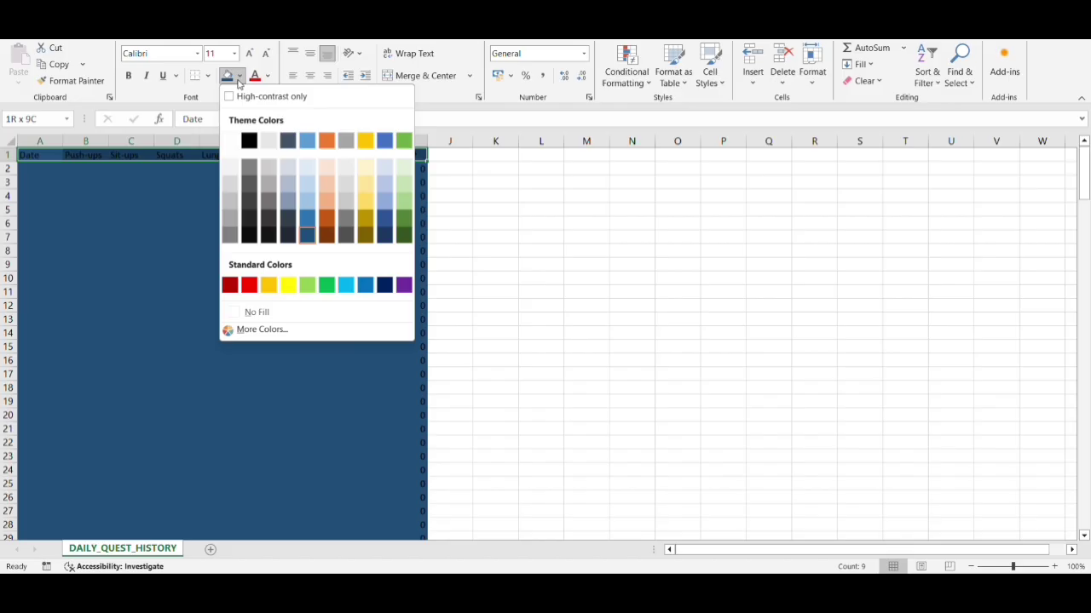
pyautogui.click(384, 285)
# Step: Set the font color of the headers and all table rows in columns A to I to theme light gray
pyautogui.click(266, 78)
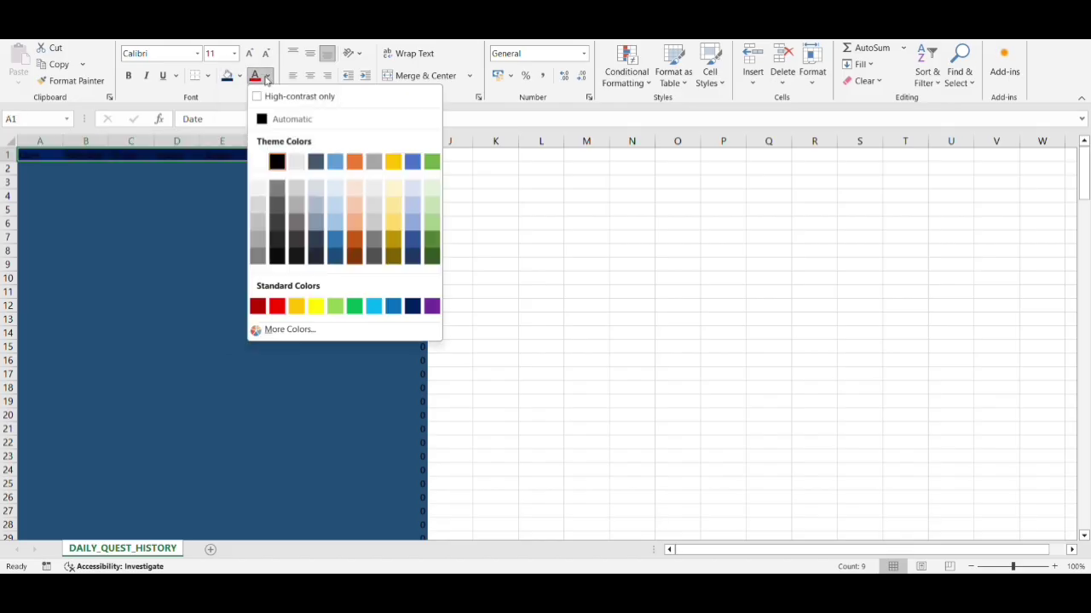
pyautogui.press('Escape')
pyautogui.hotkey('ctrl', 'shift', 'Down')
pyautogui.click(266, 78)
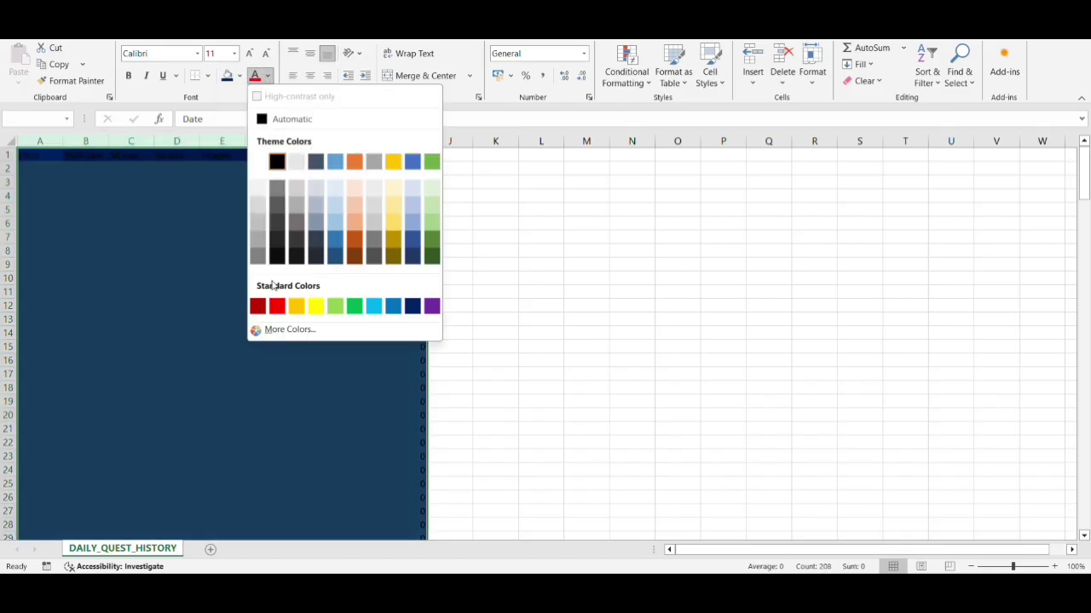
pyautogui.click(296, 161)
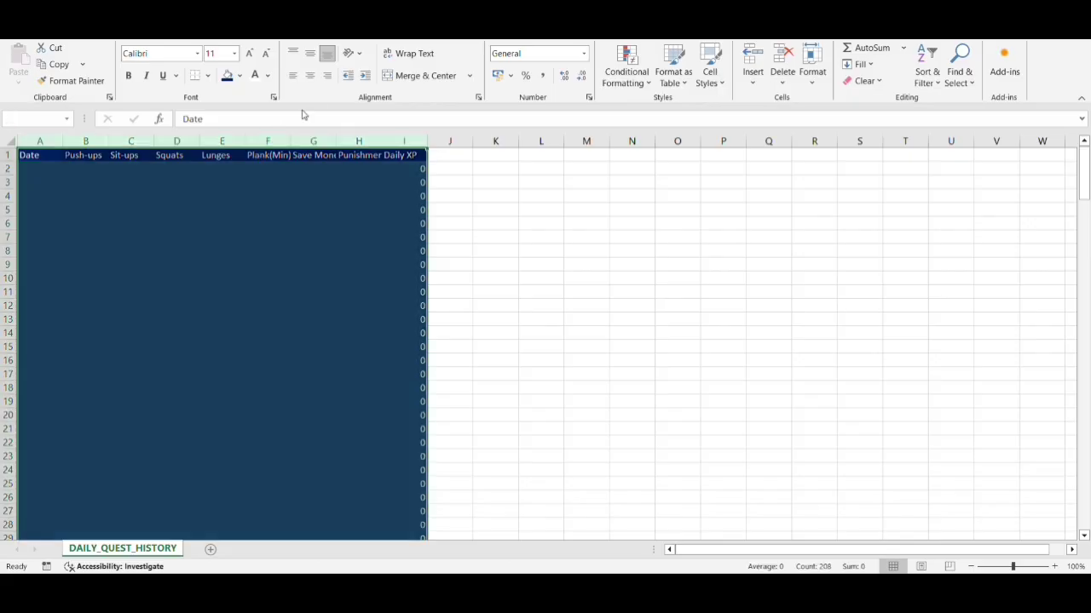
# Step: Center the contents of the history table horizontally in columns A to I
pyautogui.click(310, 75)
pyautogui.click(311, 75)
pyautogui.click(310, 75)
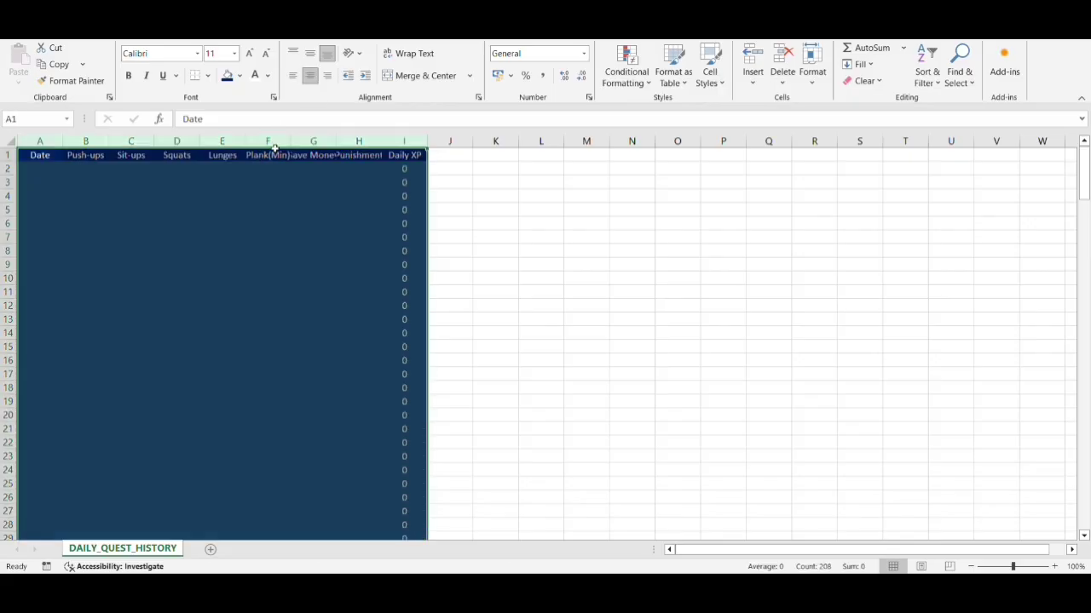
pyautogui.press('Down')
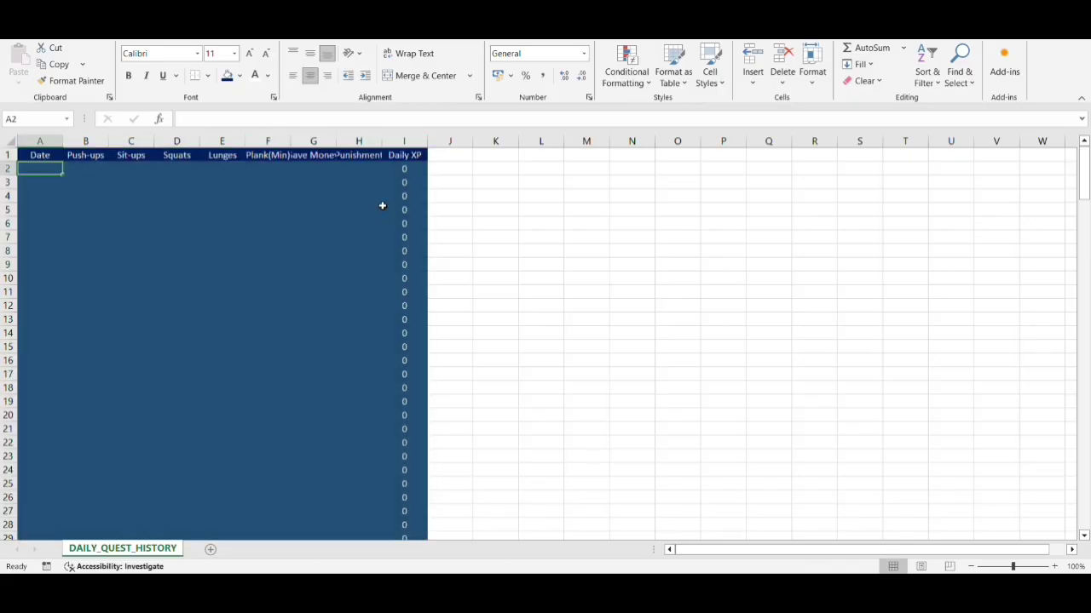
# Step: Autofit columns F, G and H to the Plank(Min), Save Money and Punishment headers
pyautogui.doubleClick(290, 143)
pyautogui.doubleClick(336, 141)
pyautogui.doubleClick(397, 143)
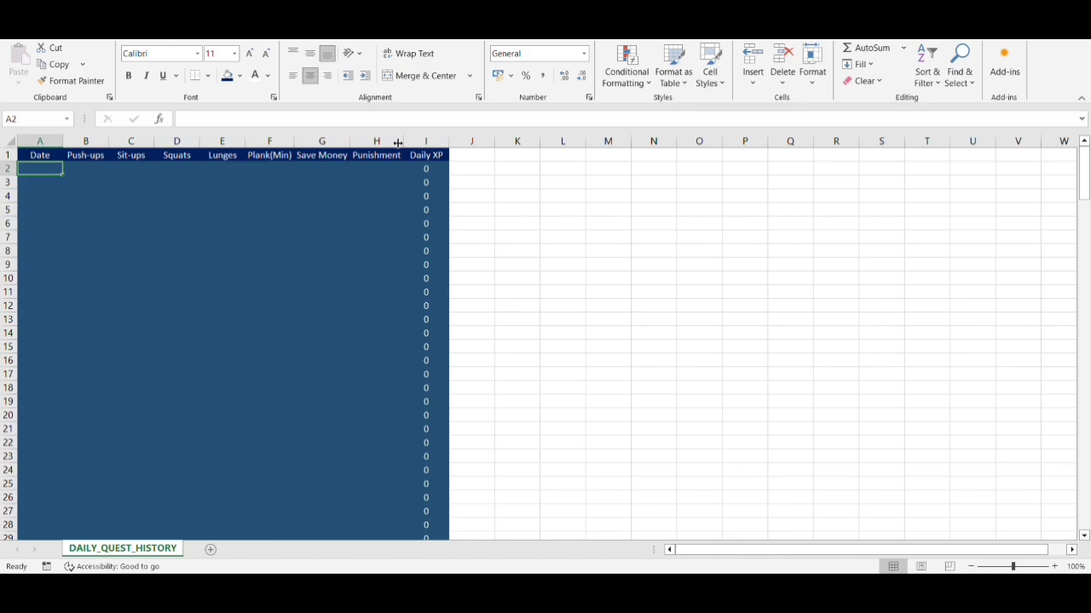
# Step: Make the headers in A1:I1 bold
pyautogui.press('Up')
pyautogui.hotkey('ctrl', 'shift', 'Right')
pyautogui.hotkey('ctrl', 'b')
# Step: Refit the widths of columns H, G and F to their bold headers
pyautogui.moveTo(397, 144); pyautogui.dragTo(397, 143)
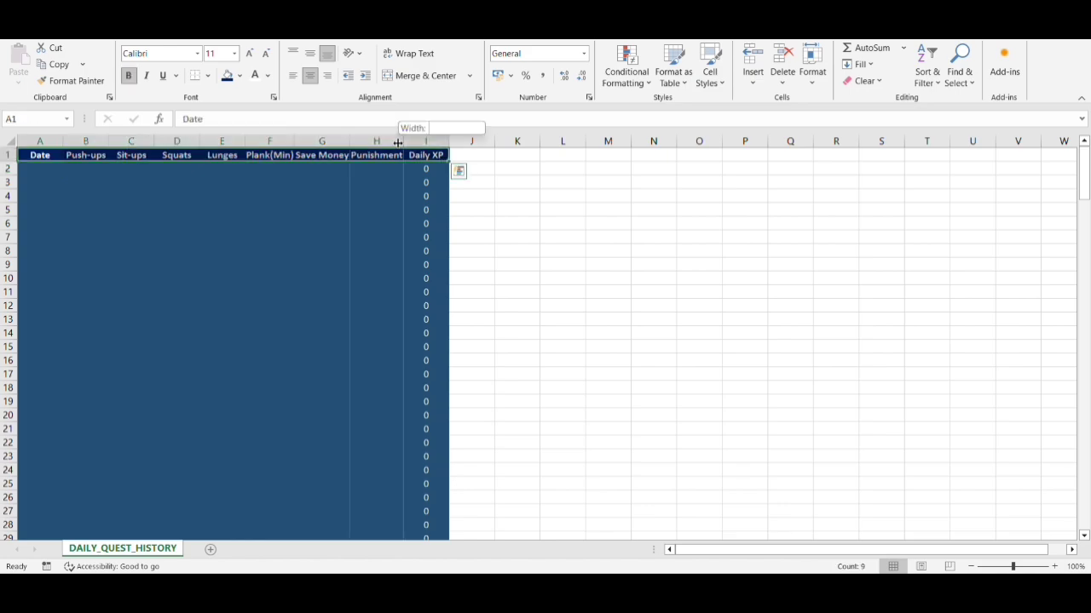
pyautogui.doubleClick(397, 143)
pyautogui.doubleClick(349, 142)
pyautogui.doubleClick(293, 142)
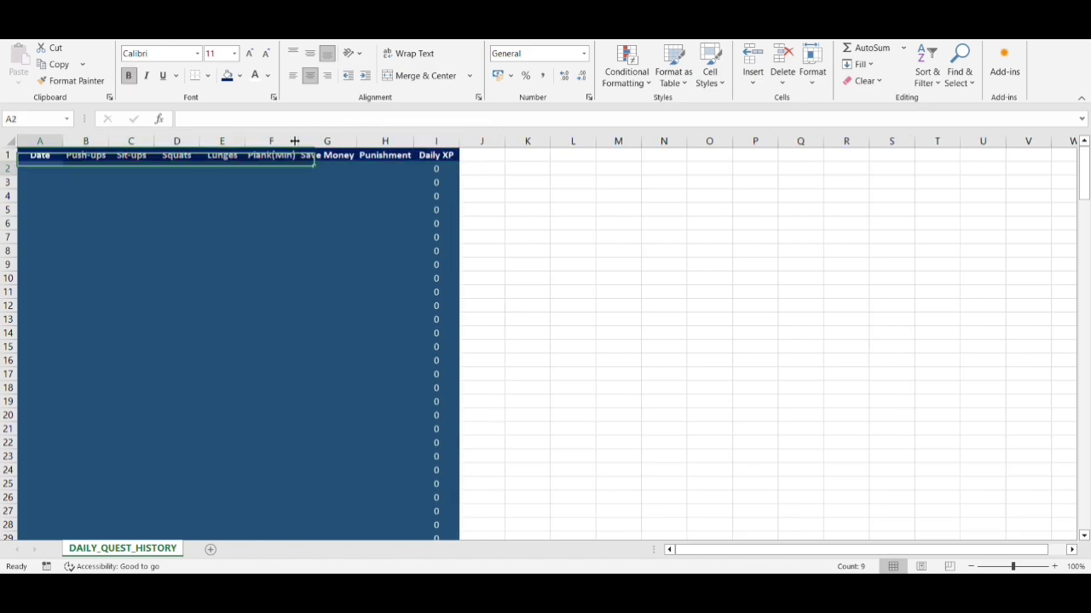
pyautogui.press('Down')
pyautogui.press('Up')
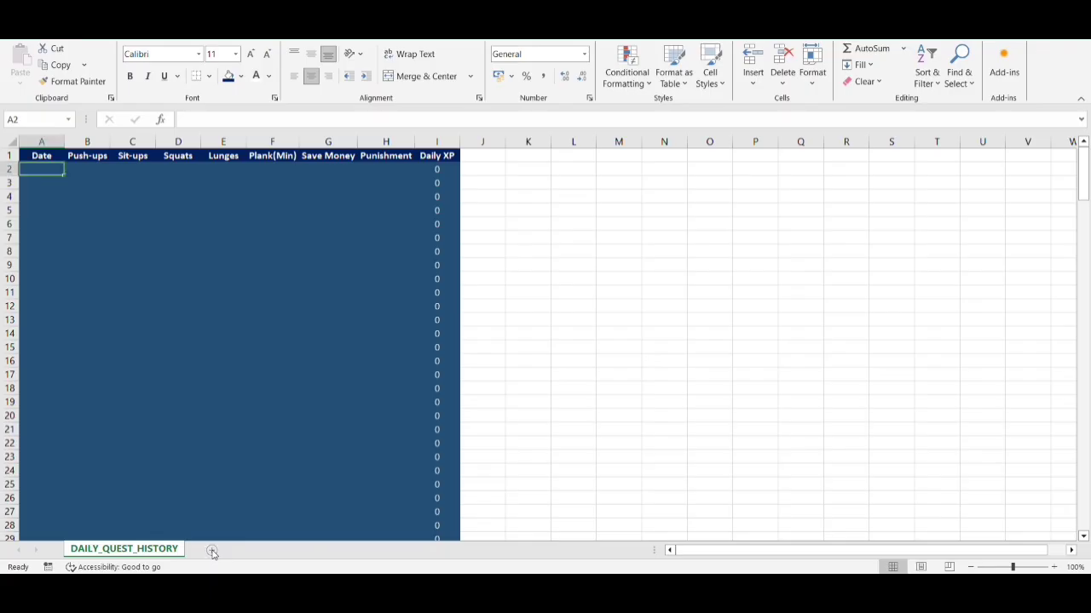
# Step: Add a new sheet and name it DAILY_QUEST
pyautogui.click(210, 550)
pyautogui.doubleClick(211, 550)
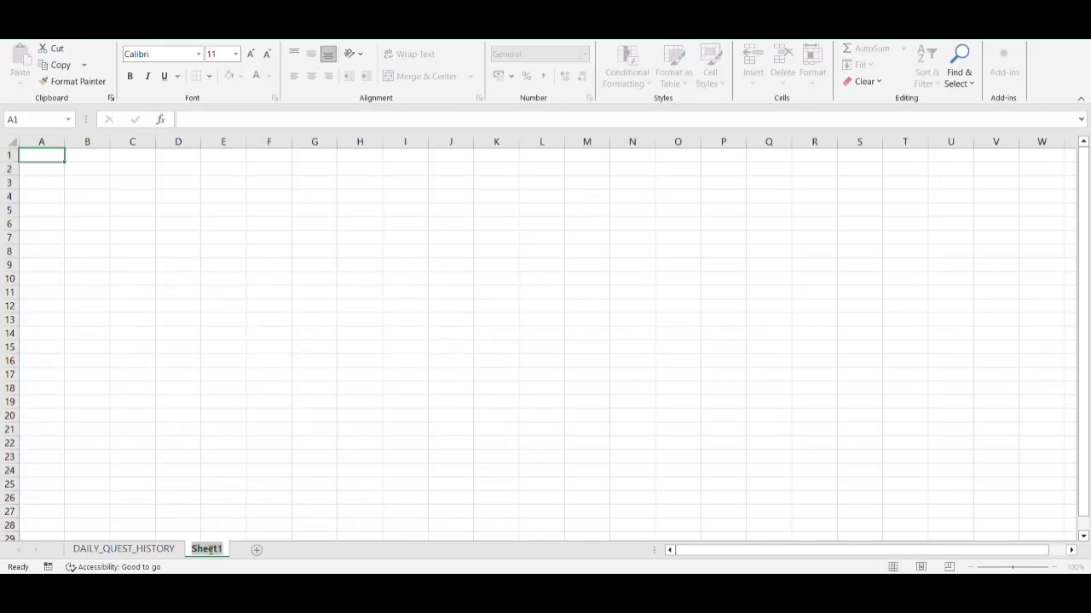
pyautogui.write('DAILY_QUEST')
pyautogui.press('Return')
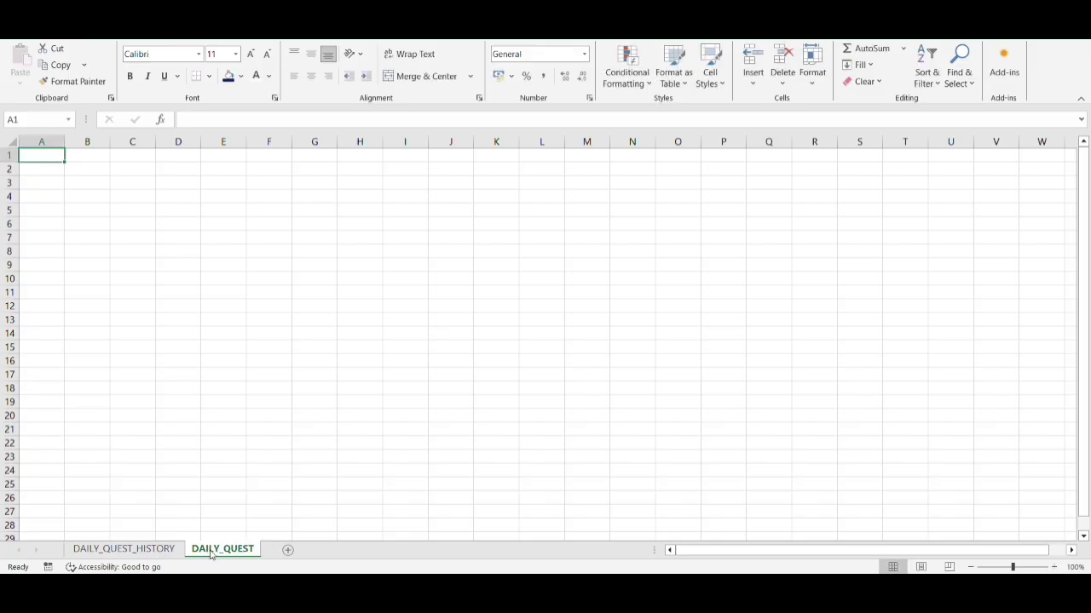
# Step: Fill the range B3:V27 with the standard dark blue colour
pyautogui.click(82, 184)
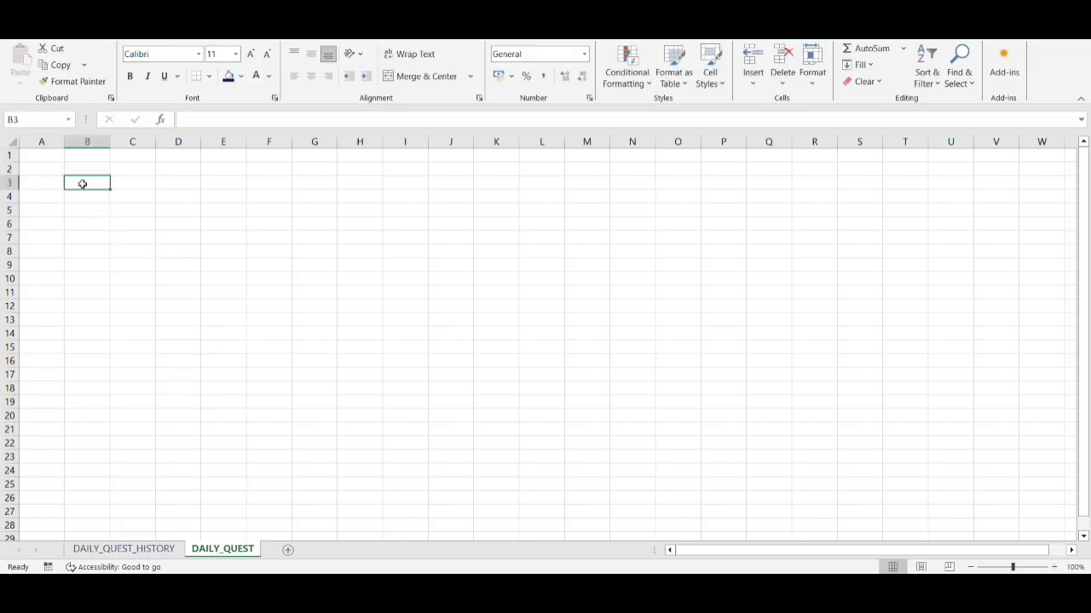
pyautogui.hotkey('shift', 'Down')
pyautogui.hotkey('shift', 'Down')
pyautogui.hotkey('shift', 'Down')
pyautogui.hotkey('shift', 'Down')
pyautogui.hotkey('shift', 'Down')
pyautogui.hotkey('shift', 'Down')
pyautogui.hotkey('shift', 'Down')
pyautogui.hotkey('shift', 'Down')
pyautogui.hotkey('shift', 'Down')
pyautogui.hotkey('shift', 'Down')
pyautogui.hotkey('shift', 'Down')
pyautogui.hotkey('shift', 'Down')
pyautogui.hotkey('shift', 'Down')
pyautogui.hotkey('shift', 'Down')
pyautogui.hotkey('shift', 'Down')
pyautogui.hotkey('shift', 'Down')
pyautogui.hotkey('shift', 'Down')
pyautogui.hotkey('shift', 'Down')
pyautogui.hotkey('shift', 'Down')
pyautogui.hotkey('shift', 'Down')
pyautogui.hotkey('shift', 'Right')
pyautogui.hotkey('shift', 'Right')
pyautogui.hotkey('shift', 'Right')
pyautogui.hotkey('shift', 'Right')
pyautogui.hotkey('shift', 'Right')
pyautogui.hotkey('shift', 'Right')
pyautogui.hotkey('shift', 'Right')
pyautogui.hotkey('shift', 'Right')
pyautogui.hotkey('shift', 'Right')
pyautogui.hotkey('shift', 'Right')
pyautogui.hotkey('shift', 'Right')
pyautogui.hotkey('shift', 'Right')
pyautogui.hotkey('shift', 'Right')
pyautogui.hotkey('shift', 'Right')
pyautogui.hotkey('shift', 'Right')
pyautogui.hotkey('shift', 'Right')
pyautogui.hotkey('shift', 'Right')
pyautogui.hotkey('shift', 'Right')
pyautogui.hotkey('shift', 'Right')
pyautogui.hotkey('shift', 'Right')
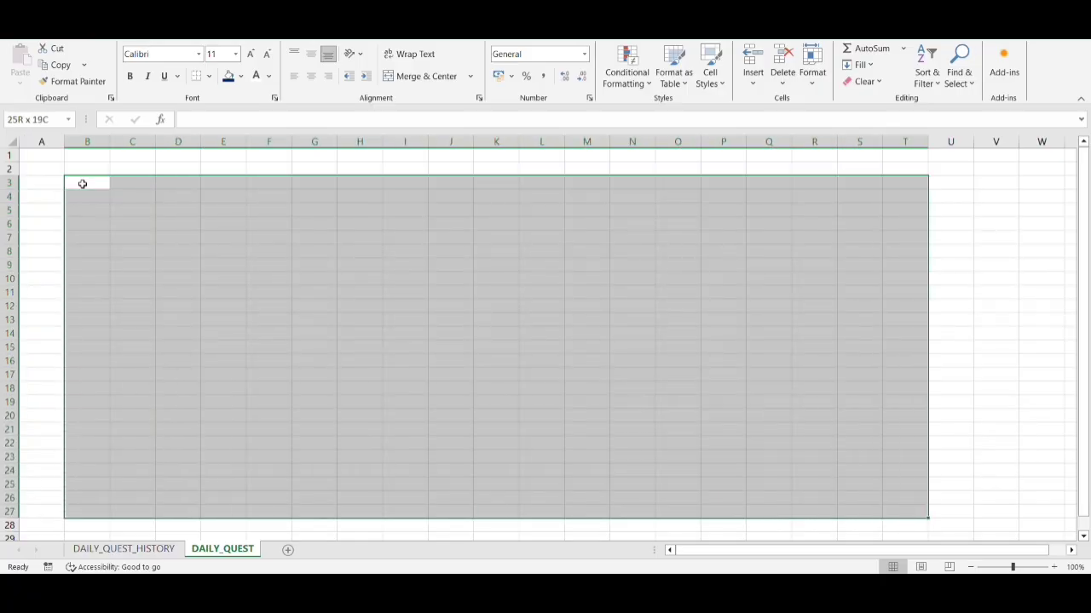
pyautogui.click(241, 76)
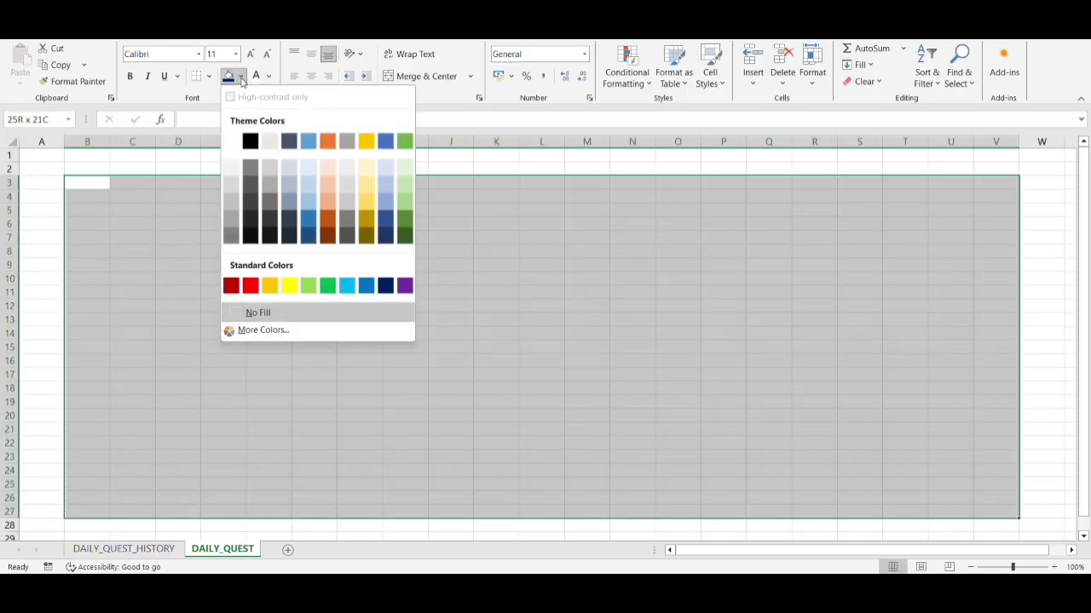
pyautogui.click(311, 241)
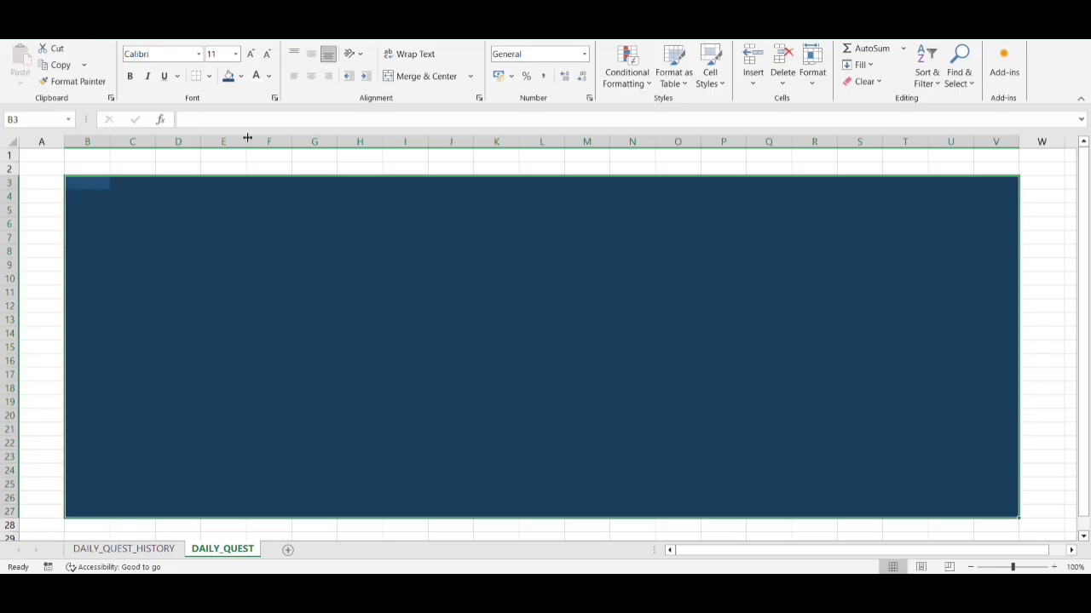
pyautogui.hotkey('ctrl', 'z')
pyautogui.click(241, 76)
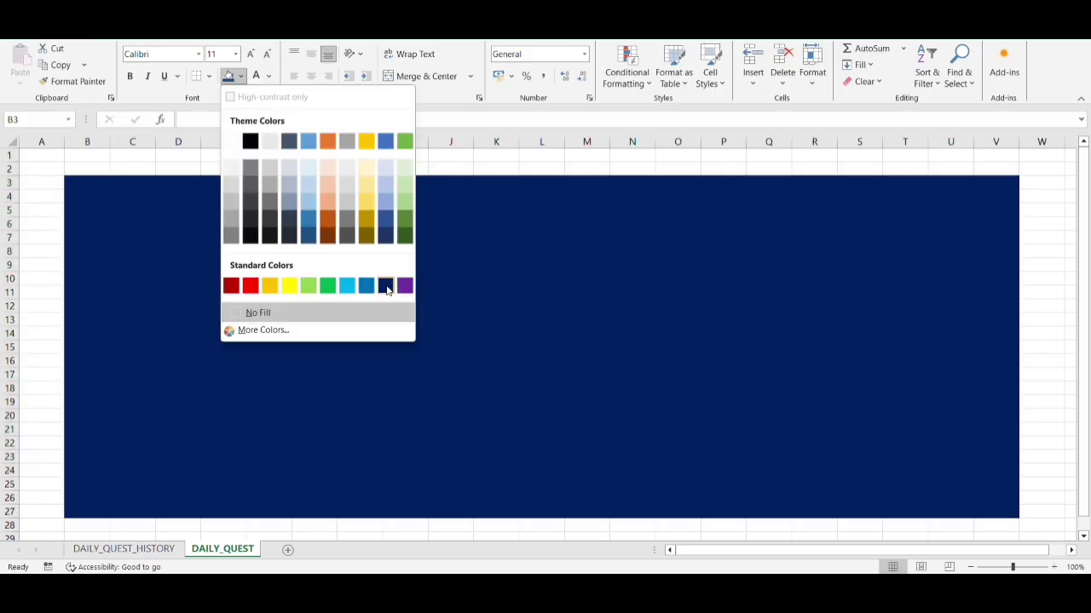
pyautogui.click(384, 285)
# Step: Enter the label Date in cell A1
pyautogui.press('Left')
pyautogui.press('Up')
pyautogui.press('Up')
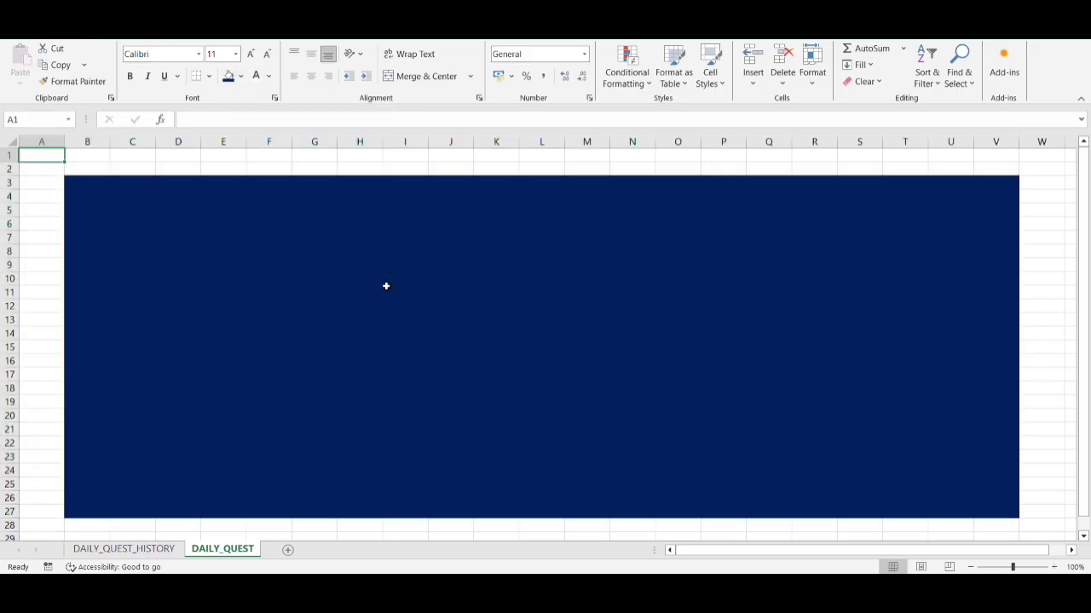
pyautogui.write('Date')
pyautogui.press('Return')
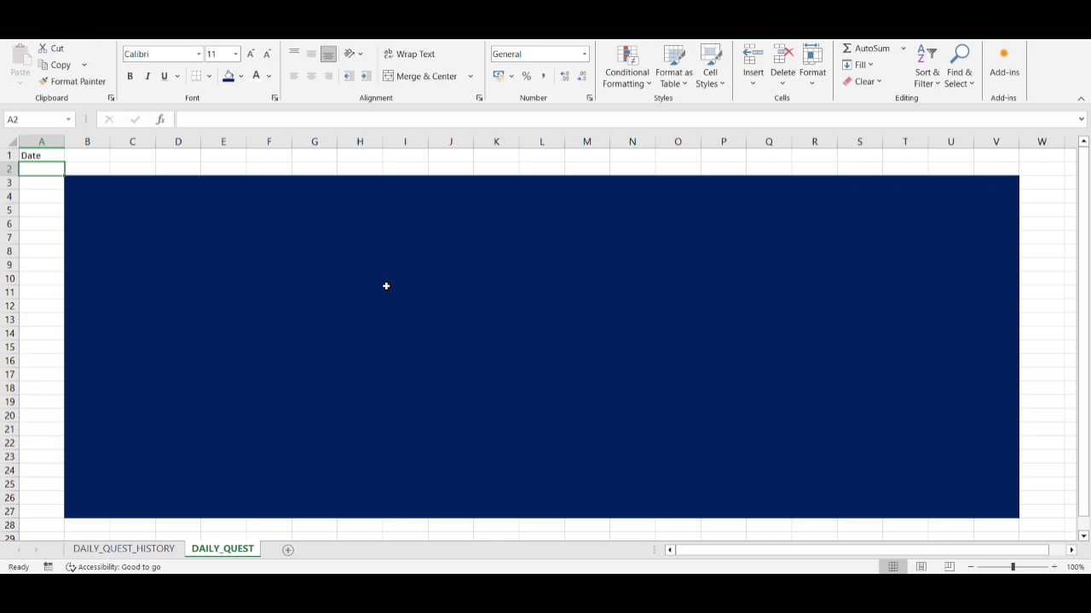
# Step: Add data validation to cell A2 that allows only dates between a start date and an end date
pyautogui.click(298, 31)
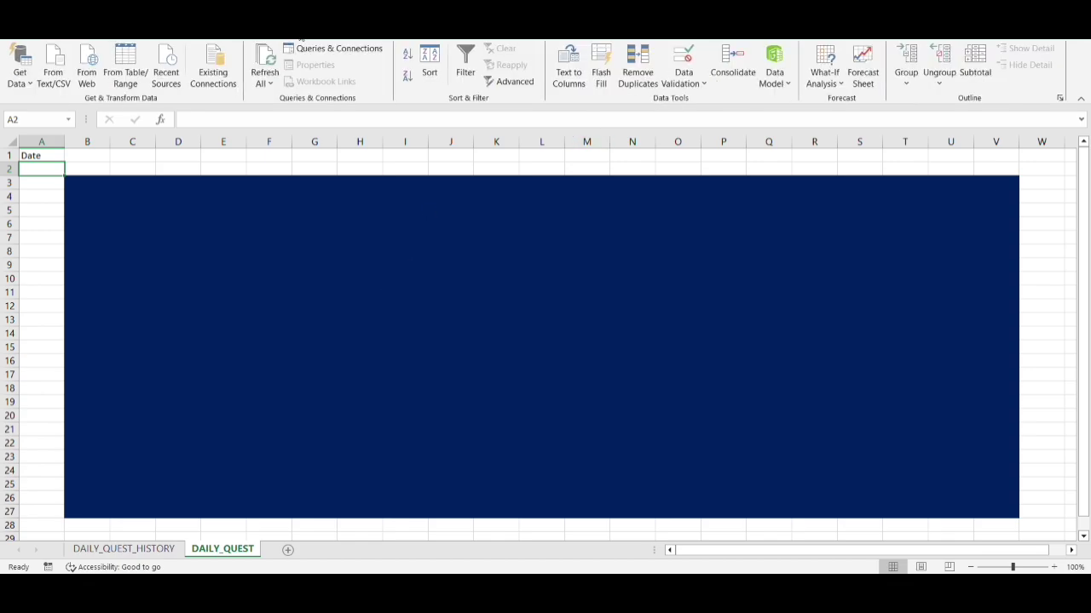
pyautogui.click(683, 77)
pyautogui.click(694, 100)
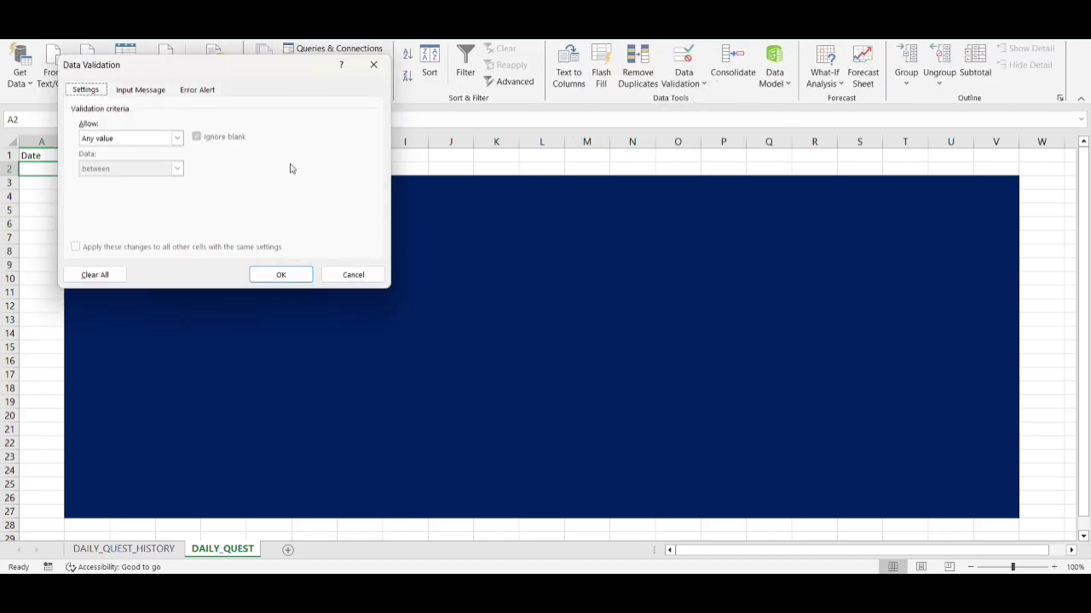
pyautogui.click(177, 138)
pyautogui.click(115, 187)
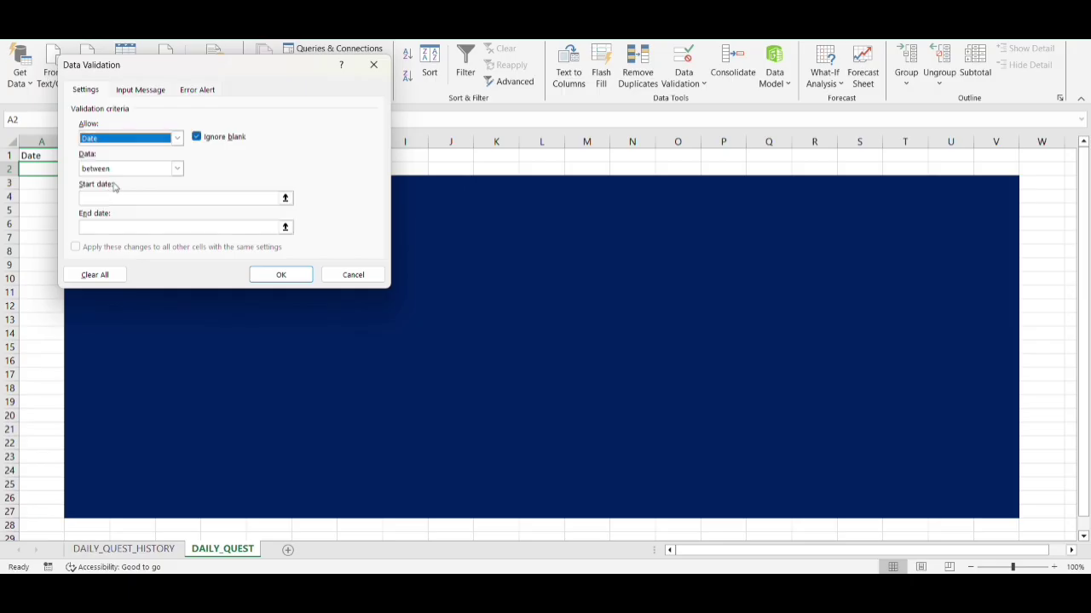
pyautogui.click(128, 196)
pyautogui.write('1-03-20')
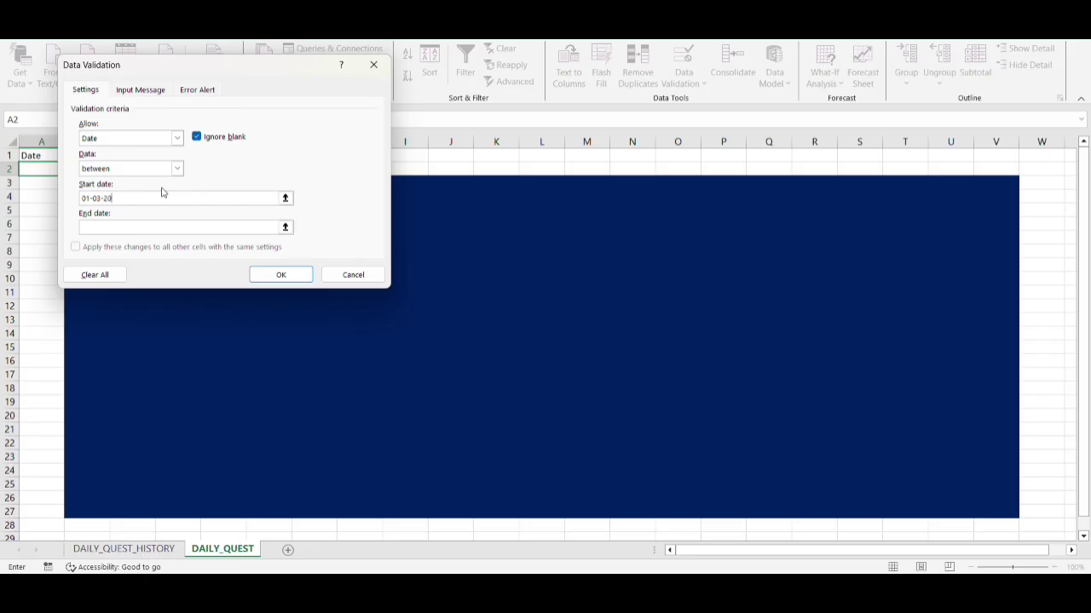
pyautogui.click(156, 228)
pyautogui.click(266, 274)
# Step: Select I6:O7 inside the blue area and set the border line colour to white
pyautogui.press('Right')
pyautogui.press('Right')
pyautogui.press('Down')
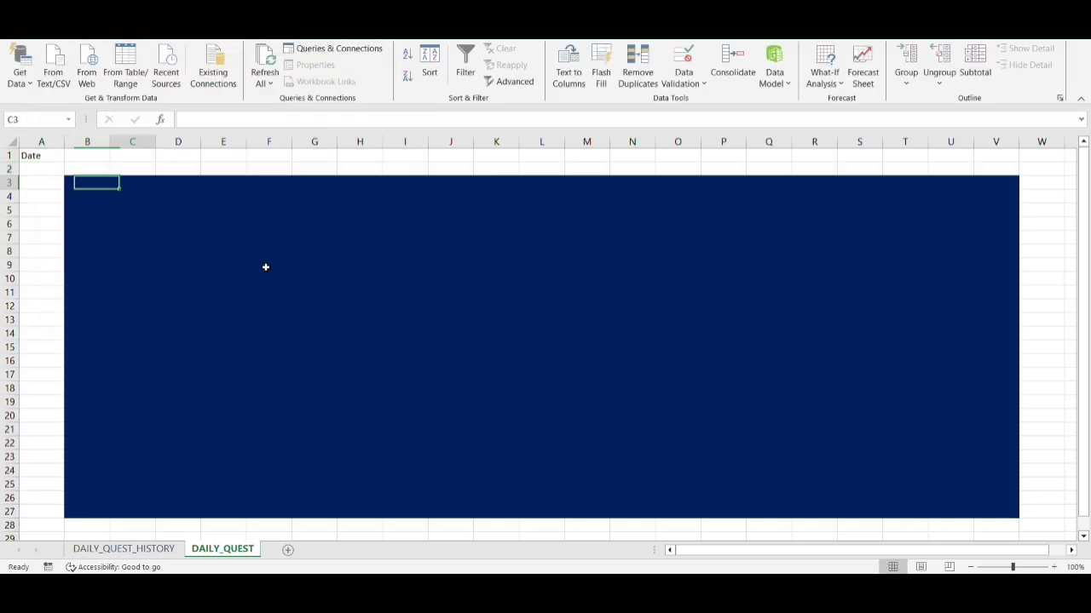
pyautogui.press('Right')
pyautogui.press('Right')
pyautogui.press('Right')
pyautogui.press('Right')
pyautogui.press('Right')
pyautogui.press('Down')
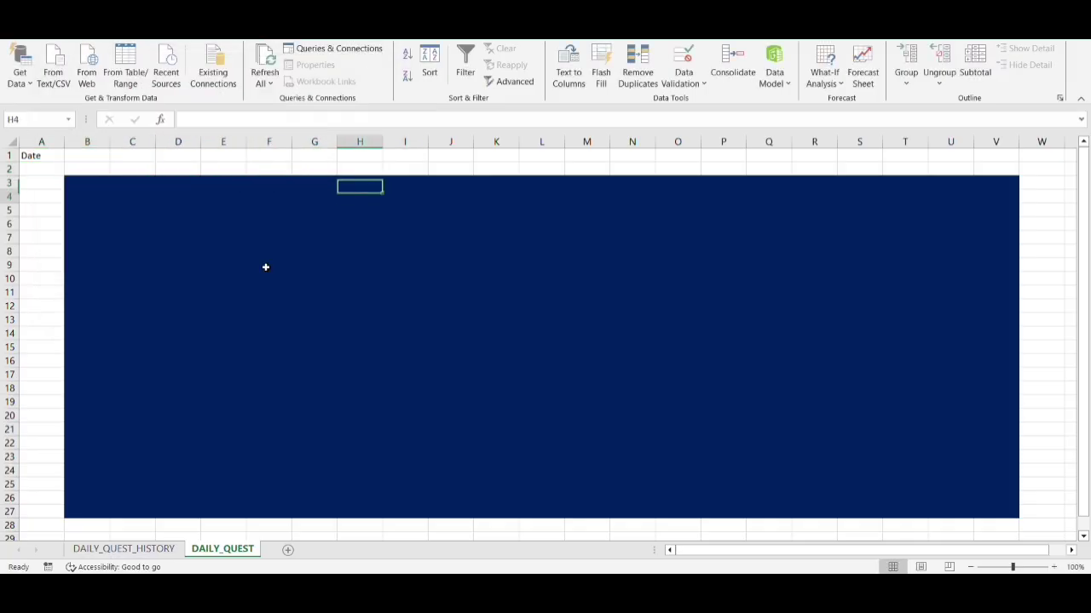
pyautogui.press('Down')
pyautogui.press('Right')
pyautogui.press('Down')
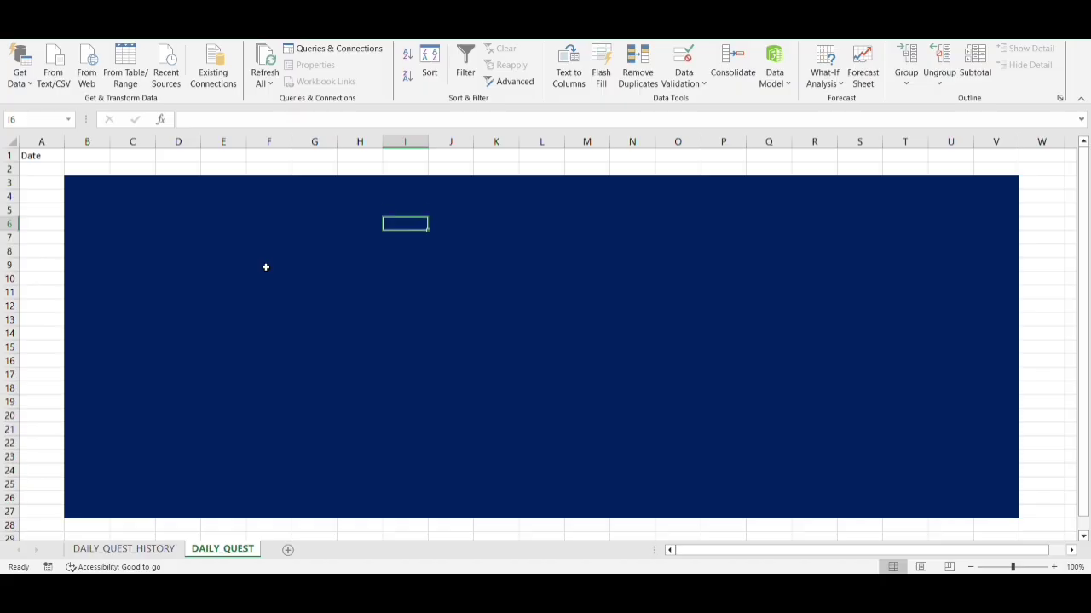
pyautogui.hotkey('shift', 'Right')
pyautogui.hotkey('shift', 'Right')
pyautogui.hotkey('shift', 'Right')
pyautogui.hotkey('shift', 'Right')
pyautogui.hotkey('shift', 'Right')
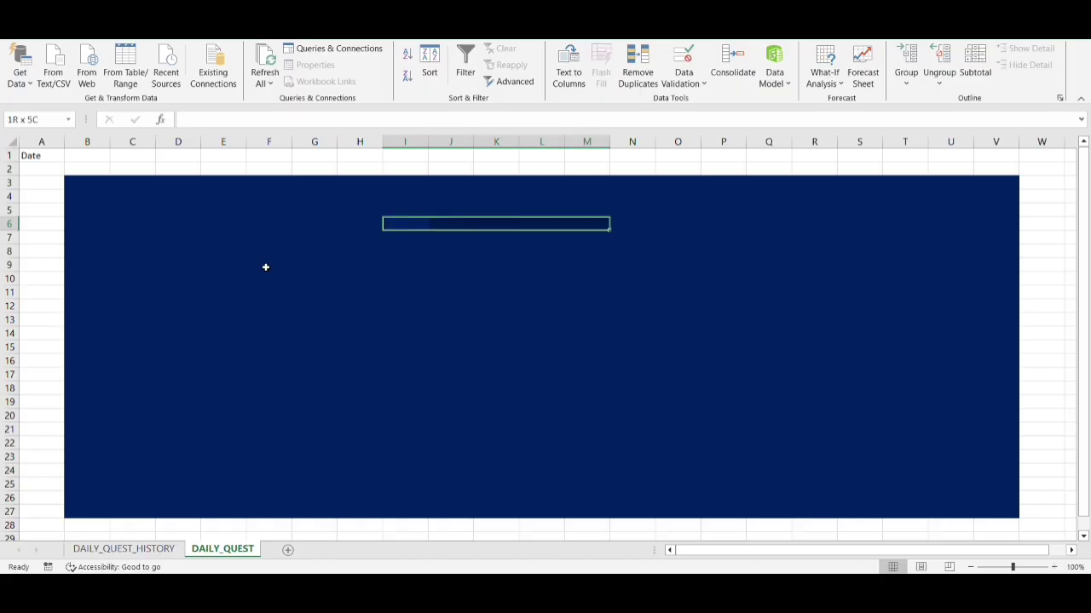
pyautogui.hotkey('shift', 'Right')
pyautogui.hotkey('shift', 'Down')
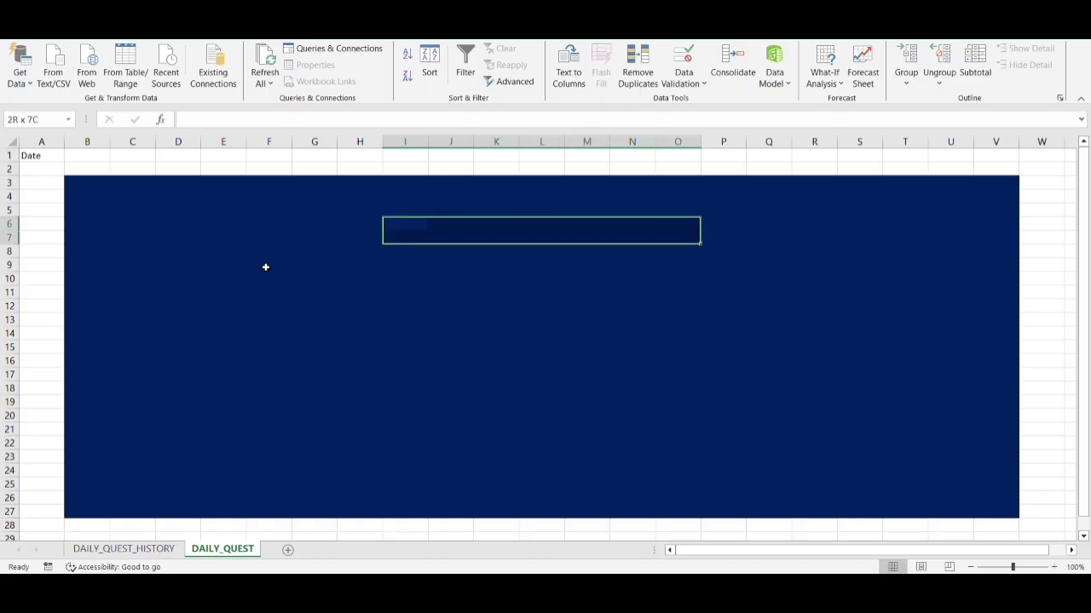
pyautogui.click(53, 31)
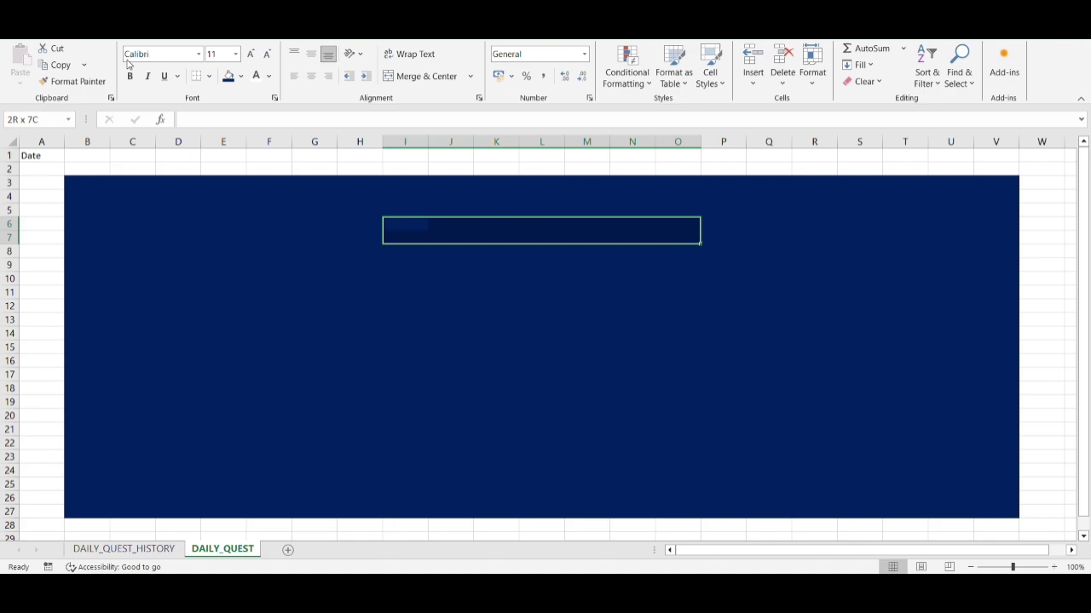
pyautogui.click(209, 76)
pyautogui.moveTo(336, 413)
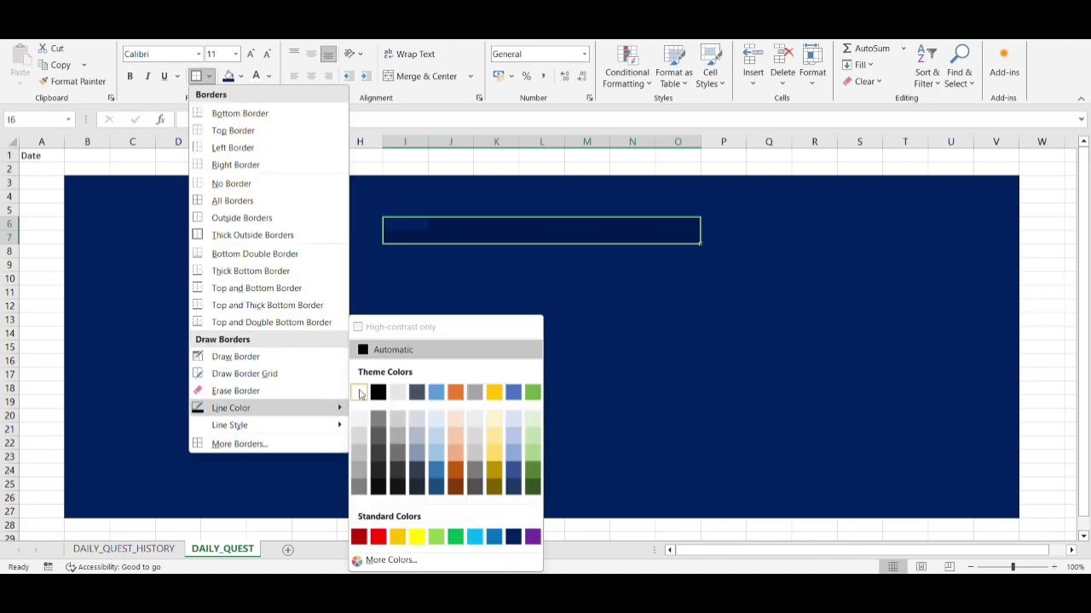
pyautogui.click(358, 391)
# Step: Try a thick white outside border around I6:O7 and undo it
pyautogui.click(209, 75)
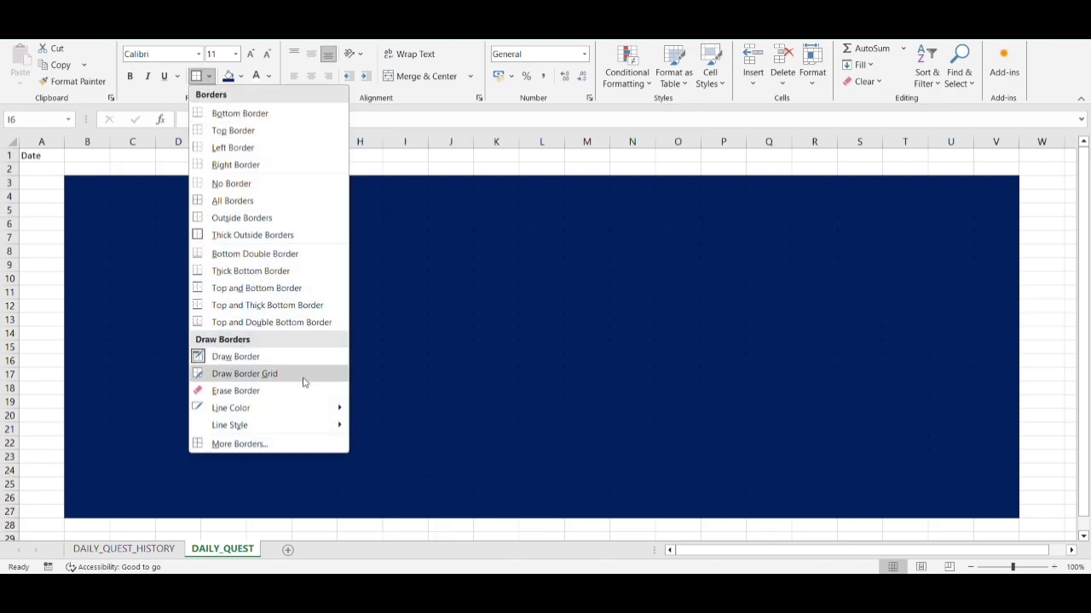
pyautogui.moveTo(337, 428)
pyautogui.click(253, 234)
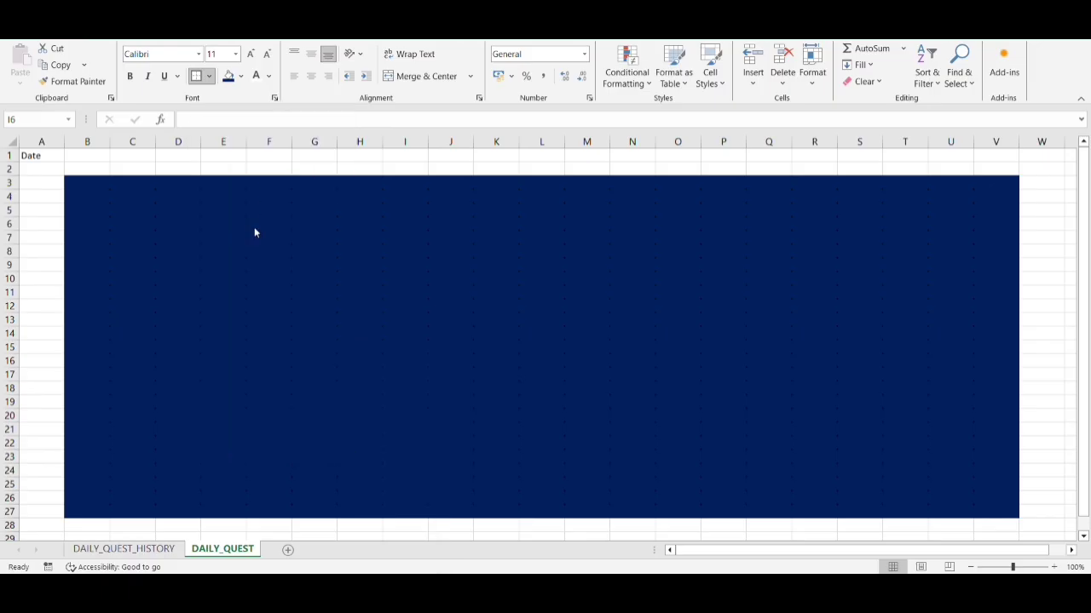
pyautogui.click(209, 76)
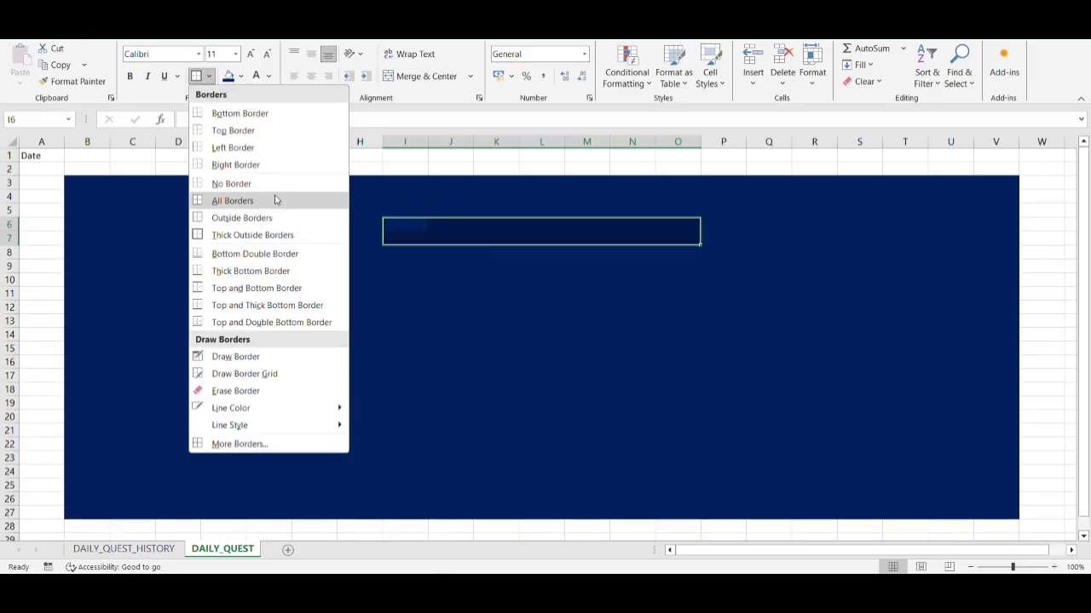
pyautogui.click(256, 234)
pyautogui.press('Down')
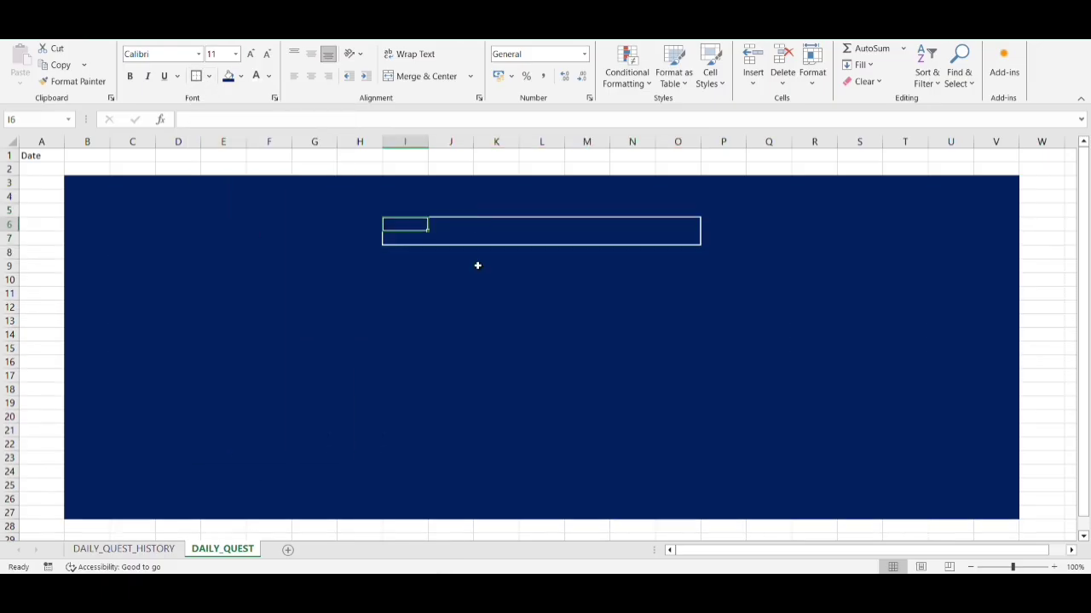
pyautogui.hotkey('ctrl', 'z')
# Step: Reselect I6:O7 and apply a thick white outside border around it
pyautogui.hotkey('shift', 'Left')
pyautogui.hotkey('shift', 'Left')
pyautogui.hotkey('shift', 'Left')
pyautogui.hotkey('shift', 'Left')
pyautogui.hotkey('shift', 'Left')
pyautogui.hotkey('shift', 'Left')
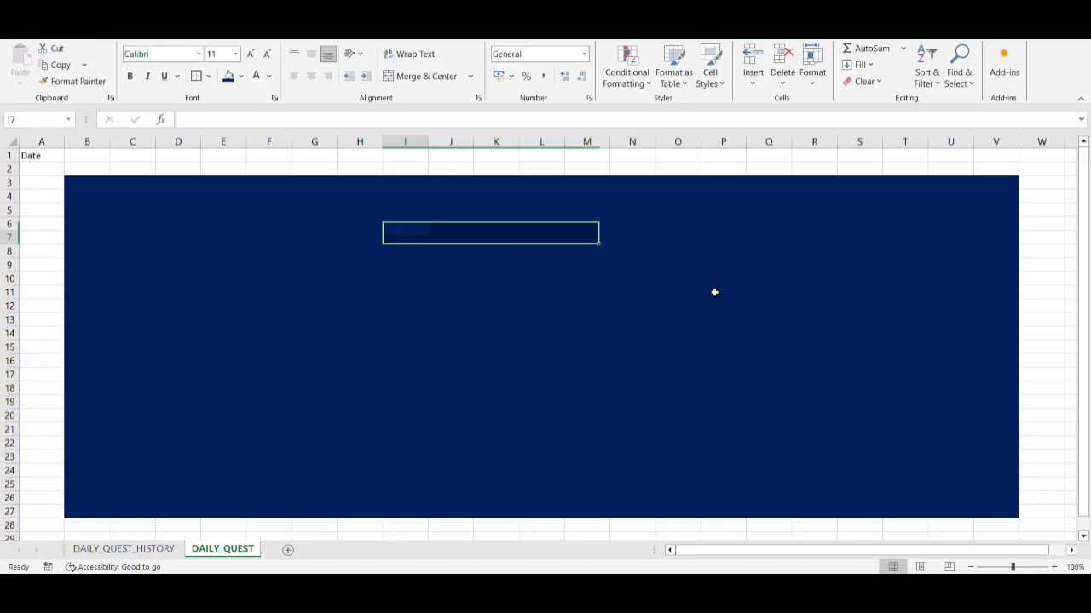
pyautogui.hotkey('shift', 'Up')
pyautogui.hotkey('shift', 'Down')
pyautogui.hotkey('shift', 'Right')
pyautogui.hotkey('shift', 'Right')
pyautogui.hotkey('shift', 'Right')
pyautogui.hotkey('shift', 'Right')
pyautogui.hotkey('shift', 'Right')
pyautogui.hotkey('shift', 'Right')
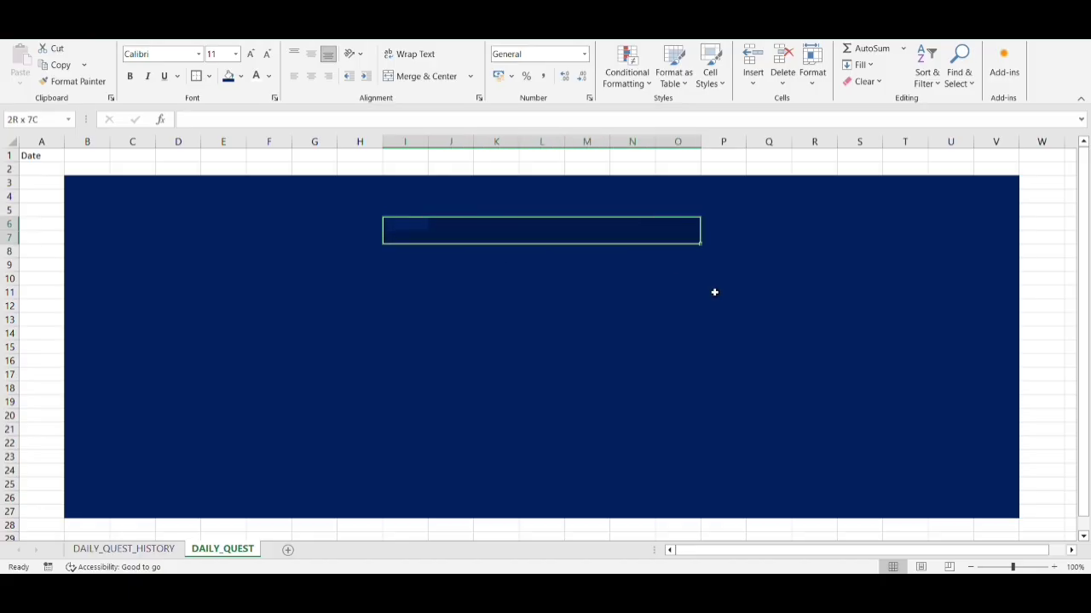
pyautogui.hotkey('shift', 'Right')
pyautogui.hotkey('shift', 'Left')
pyautogui.click(196, 76)
# Step: Apply a thick white outside border around I9:O9
pyautogui.press('Down')
pyautogui.press('Down')
pyautogui.press('Down')
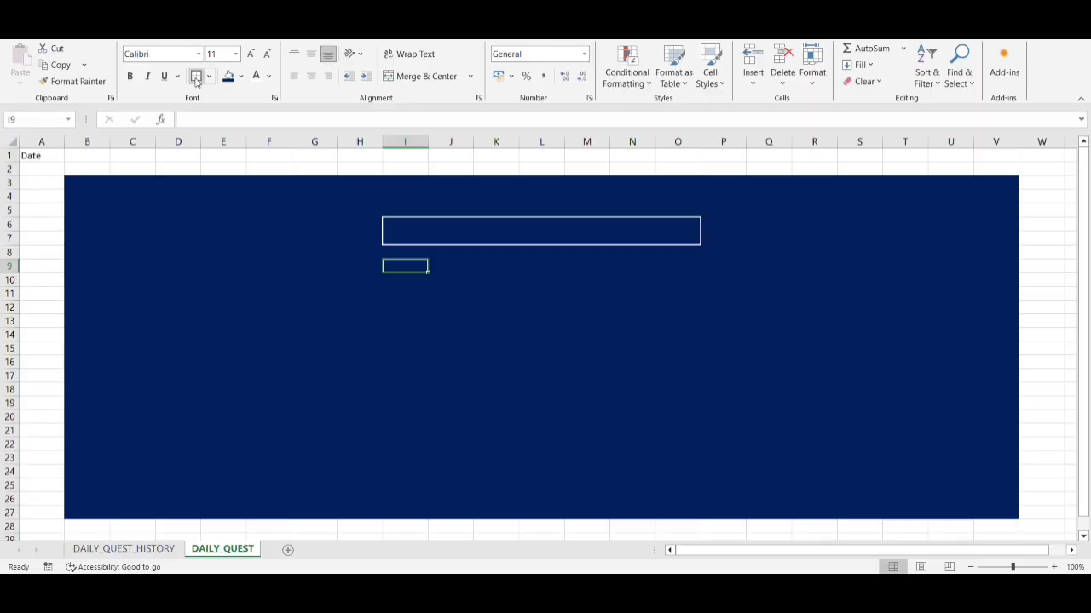
pyautogui.hotkey('shift', 'Right')
pyautogui.hotkey('shift', 'Right')
pyautogui.hotkey('shift', 'Right')
pyautogui.hotkey('shift', 'Right')
pyautogui.hotkey('shift', 'Right')
pyautogui.hotkey('shift', 'Right')
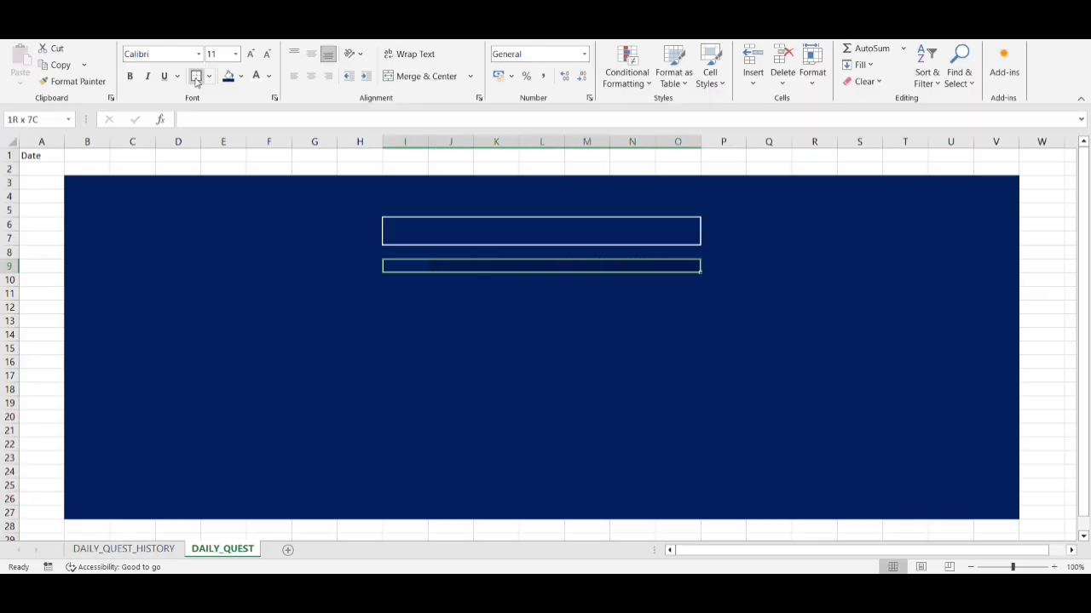
pyautogui.click(196, 75)
pyautogui.press('Down')
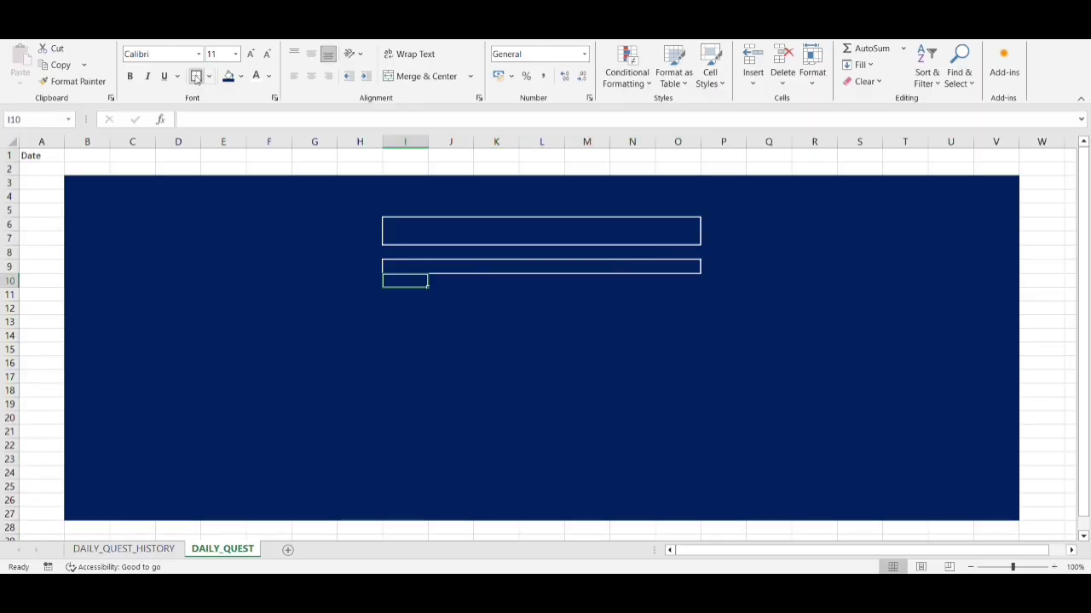
# Step: Merge and center I6:O7 and enter the title QUEST INFO in it
pyautogui.press('Up')
pyautogui.press('Up')
pyautogui.press('Up')
pyautogui.press('Up')
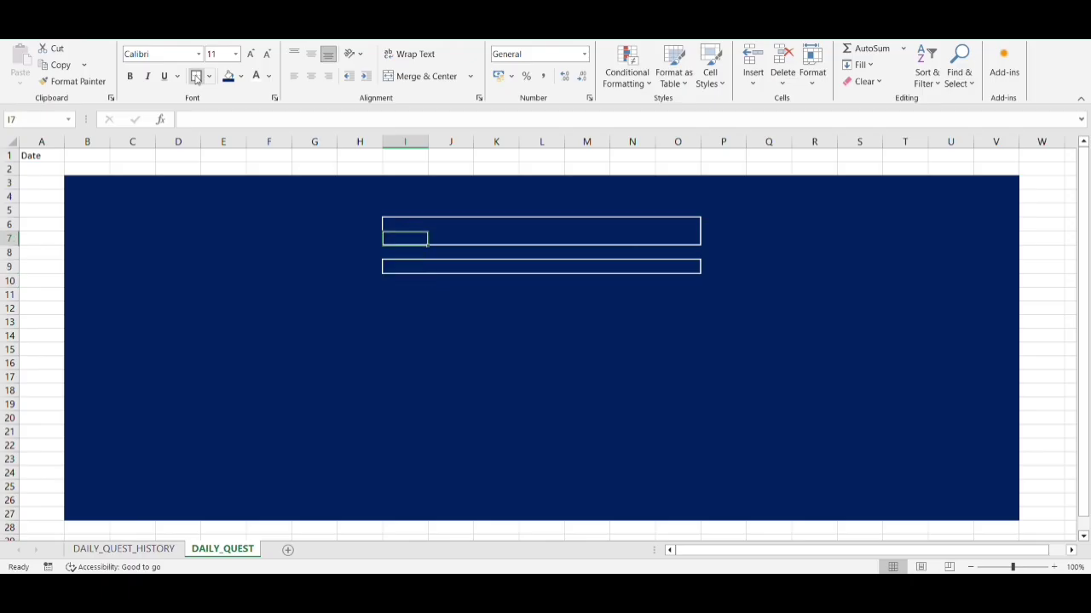
pyautogui.hotkey('shift', 'Down')
pyautogui.hotkey('shift', 'Right')
pyautogui.hotkey('shift', 'Right')
pyautogui.hotkey('shift', 'Right')
pyautogui.hotkey('shift', 'Right')
pyautogui.hotkey('shift', 'Right')
pyautogui.hotkey('shift', 'Right')
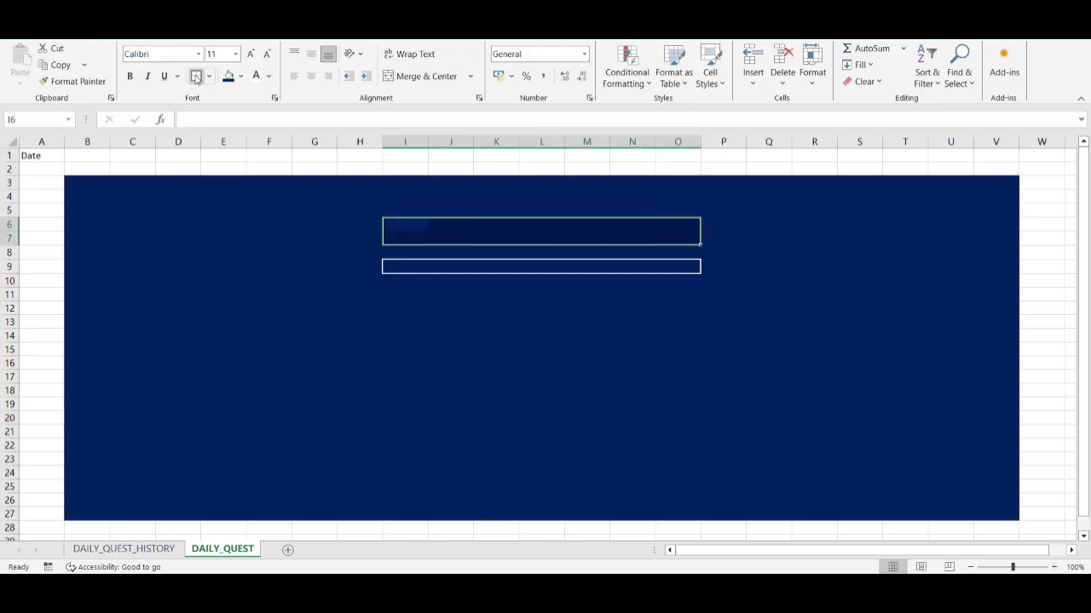
pyautogui.click(393, 77)
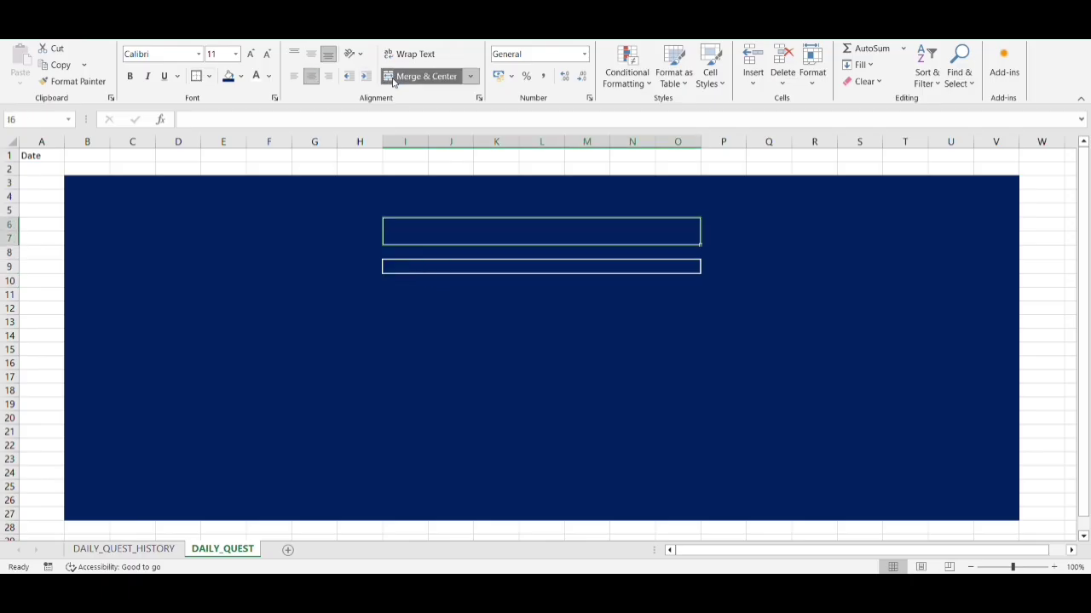
pyautogui.write('QUEST')
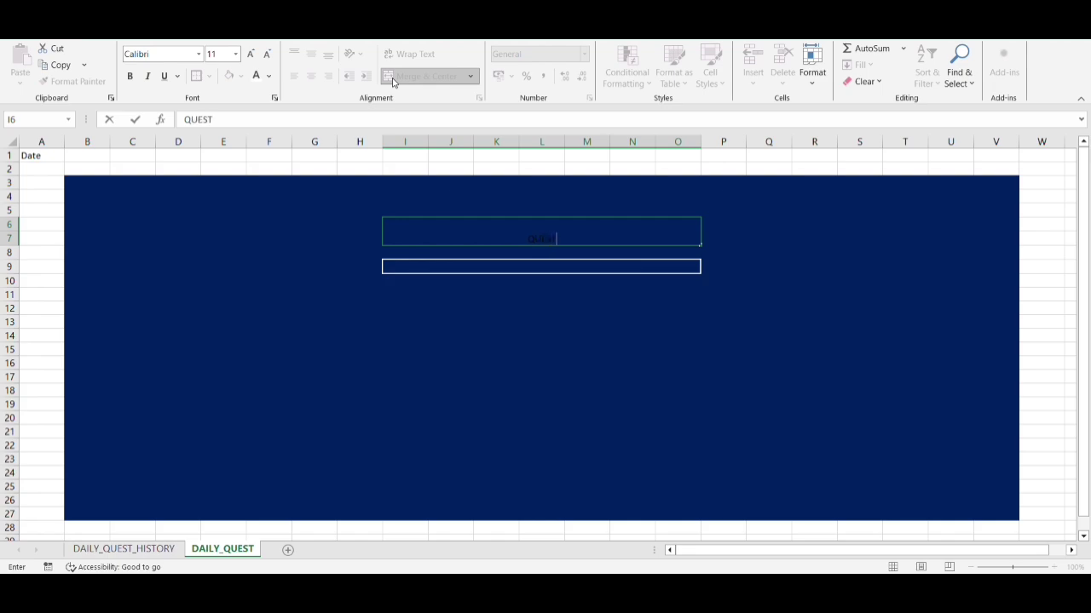
pyautogui.write(' INFO')
# Step: Make the QUEST INFO title text white and enlarge it to font size 24
pyautogui.hotkey('shift', 'Home')
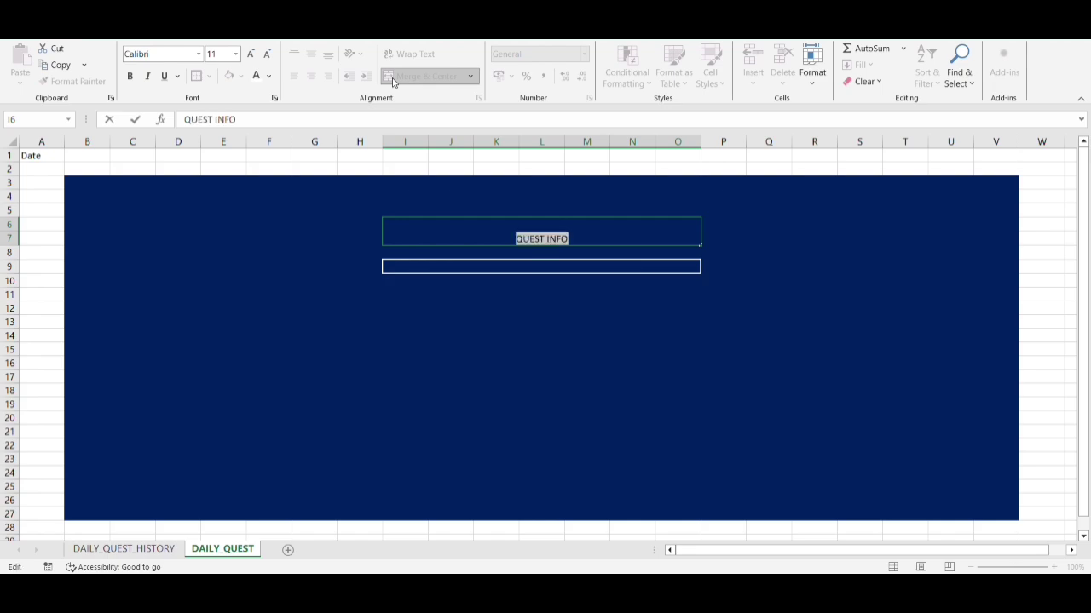
pyautogui.click(251, 55)
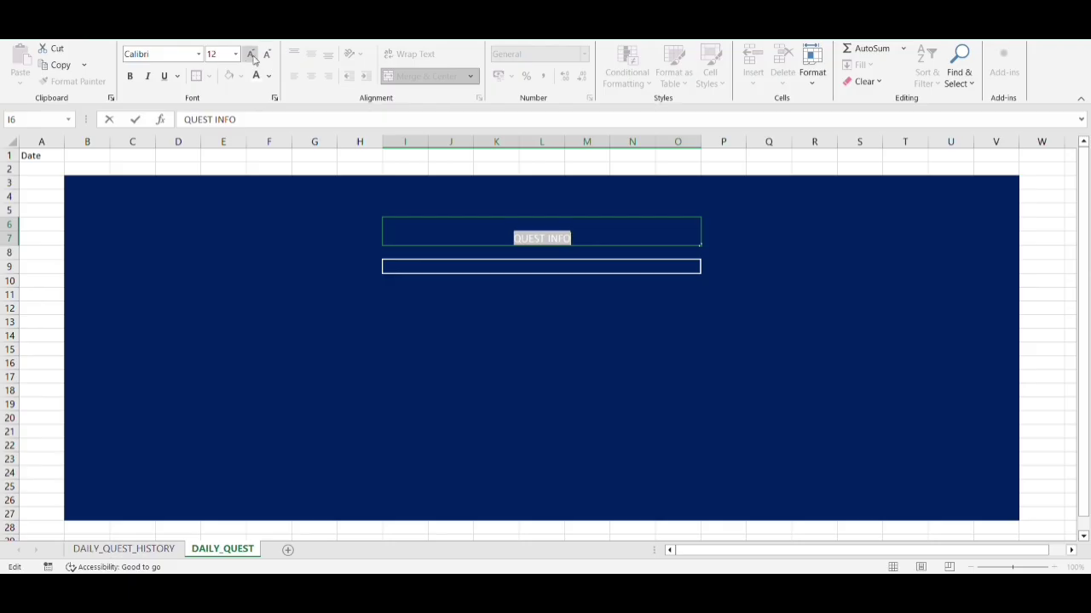
pyautogui.click(252, 54)
pyautogui.click(251, 55)
pyautogui.click(251, 55)
pyautogui.click(251, 55)
pyautogui.click(251, 55)
pyautogui.click(251, 54)
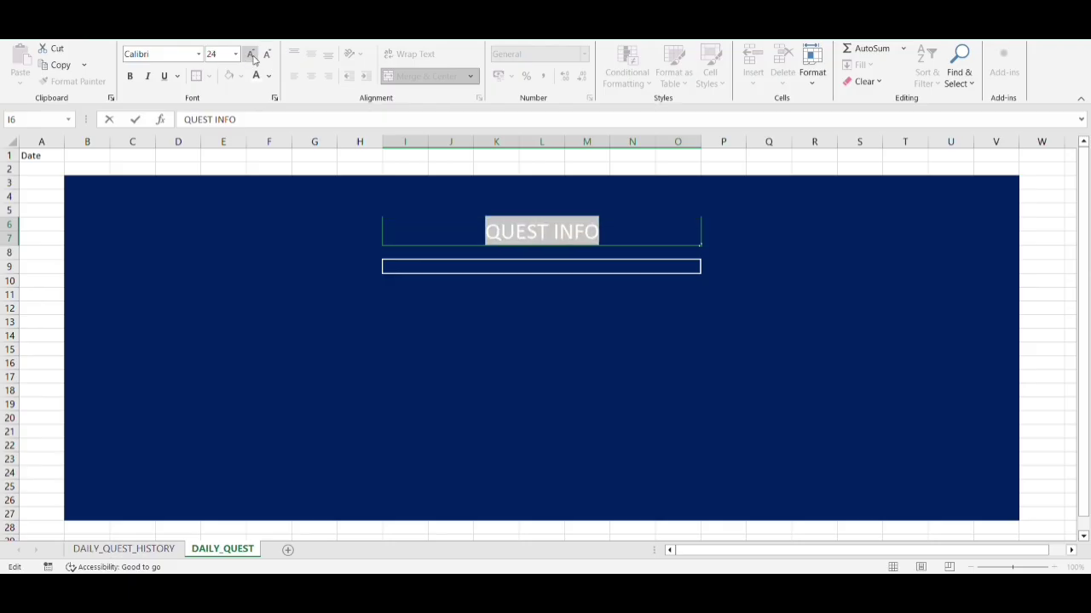
pyautogui.press('Return')
pyautogui.press('Up')
pyautogui.press('Right')
pyautogui.press('Left')
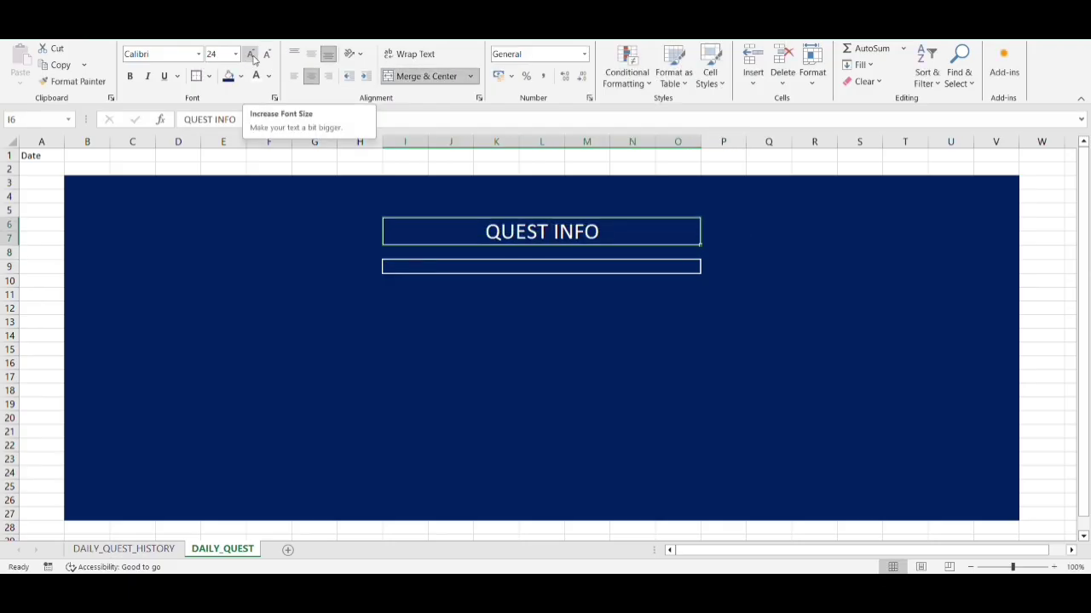
# Step: Merge and center I9:O9, the bordered row below the QUEST INFO title
pyautogui.press('Down')
pyautogui.press('Down')
pyautogui.press('Left')
pyautogui.press('Left')
pyautogui.press('Left')
pyautogui.press('Left')
pyautogui.press('Left')
pyautogui.press('Left')
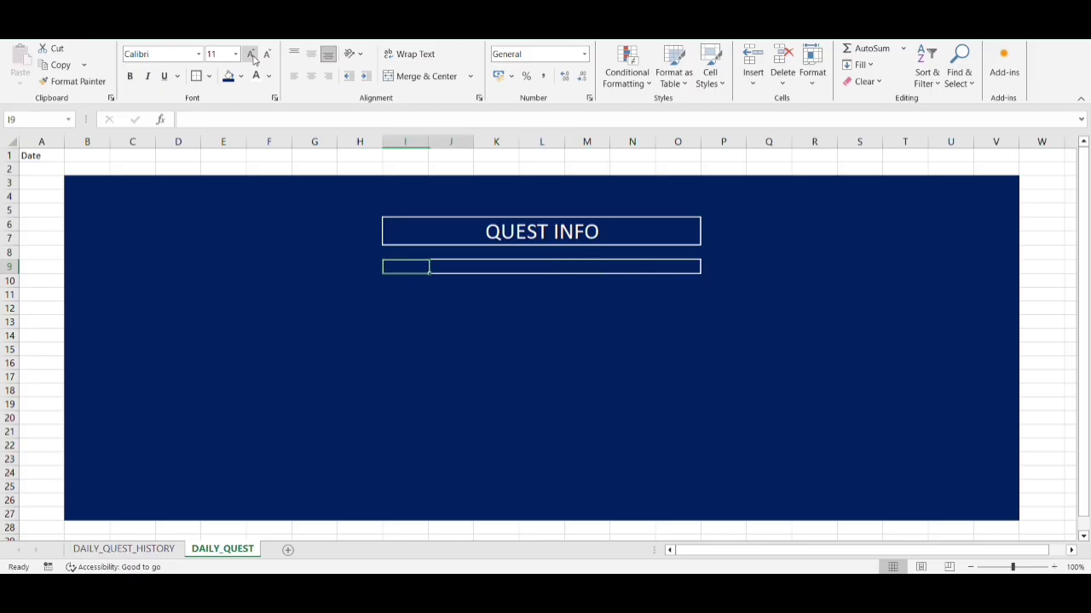
pyautogui.hotkey('shift', 'Right')
pyautogui.hotkey('shift', 'Right')
pyautogui.hotkey('shift', 'Right')
pyautogui.hotkey('shift', 'Right')
pyautogui.hotkey('shift', 'Right')
pyautogui.hotkey('shift', 'Right')
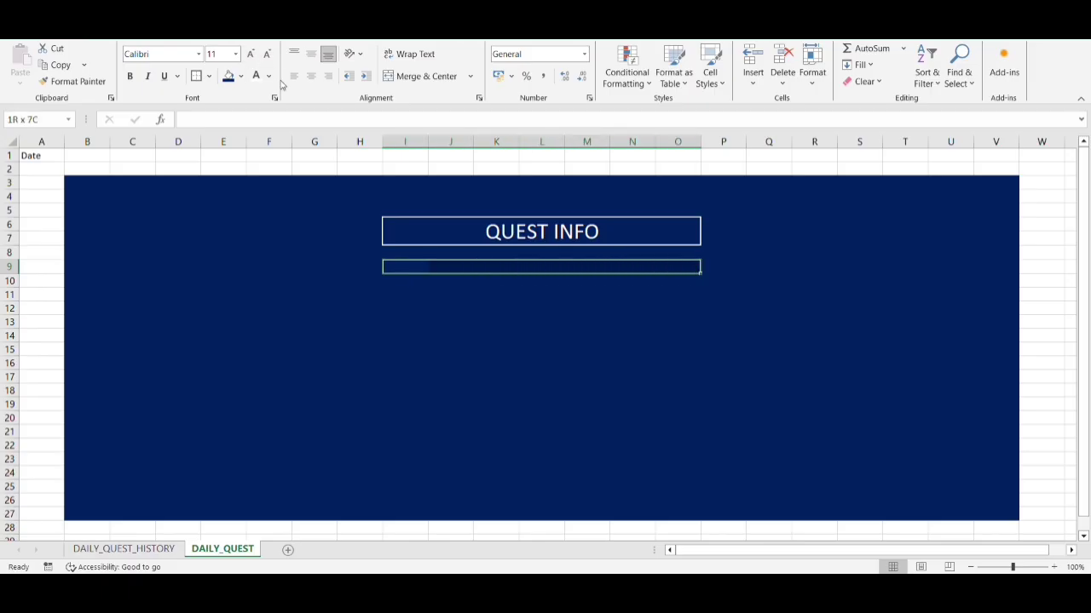
pyautogui.click(408, 79)
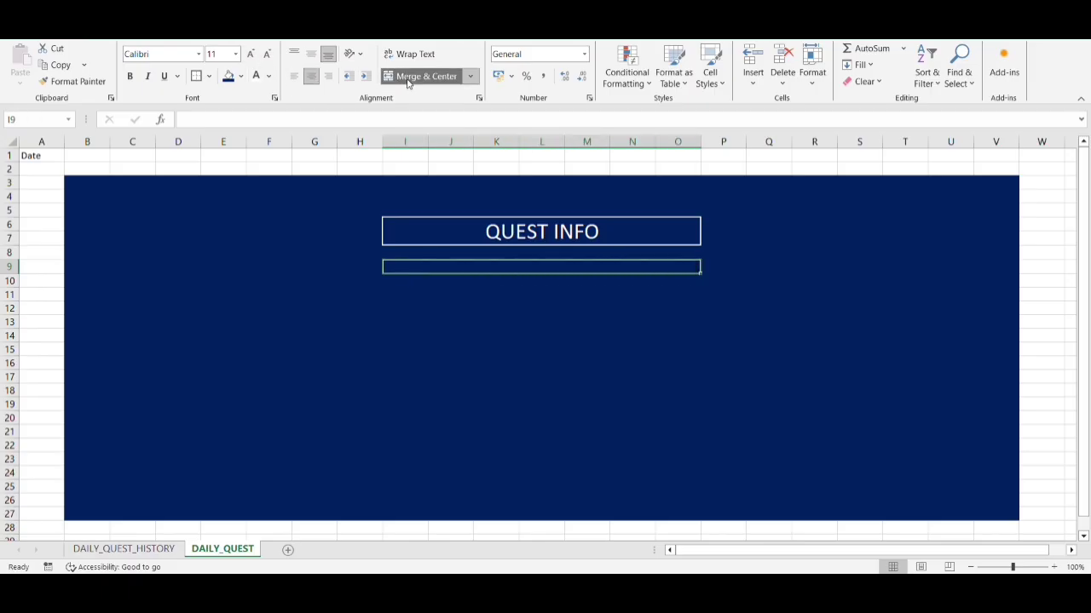
# Step: Enter "[Daily Quest: Strenght Training Has arrived.]" in the merged I9:O9 cell and make the text white
pyautogui.write('[Daily Qu')
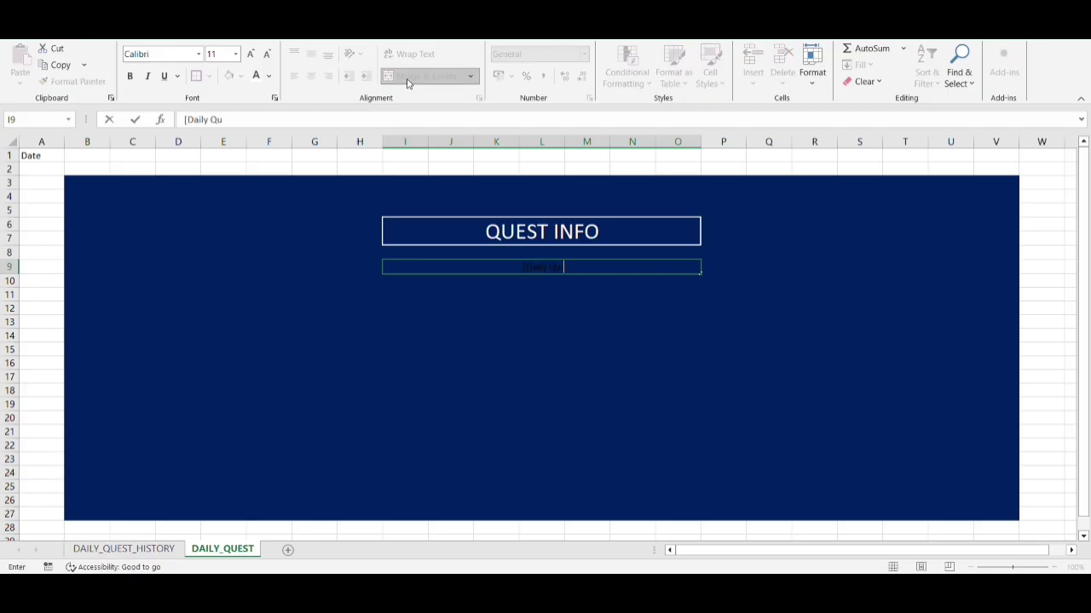
pyautogui.write('est')
pyautogui.write(': Strenght Training Has arrived.')
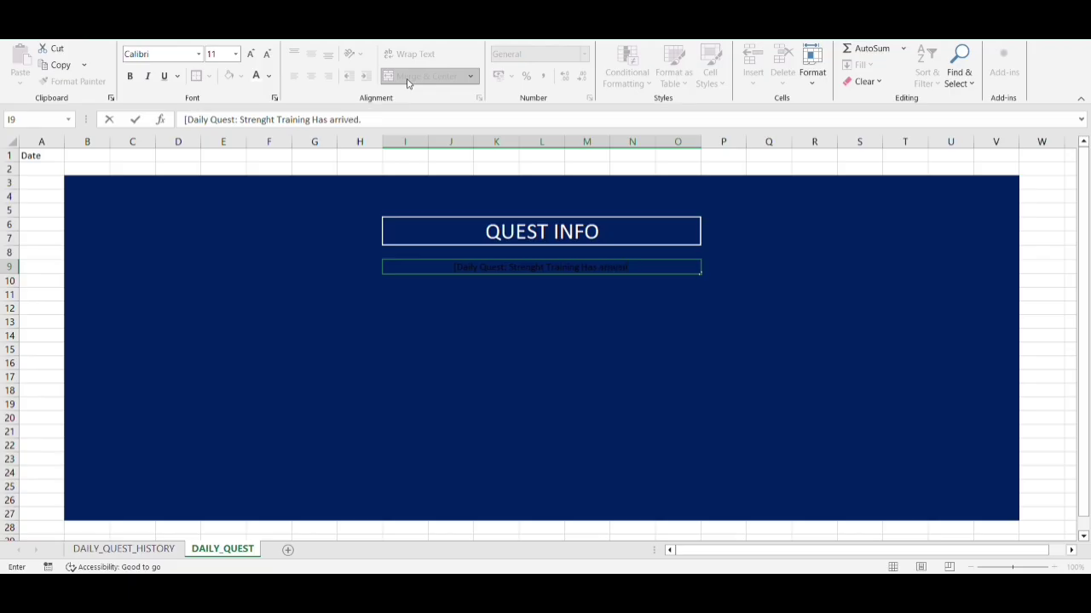
pyautogui.hotkey('ctrl', 'a')
pyautogui.click(259, 79)
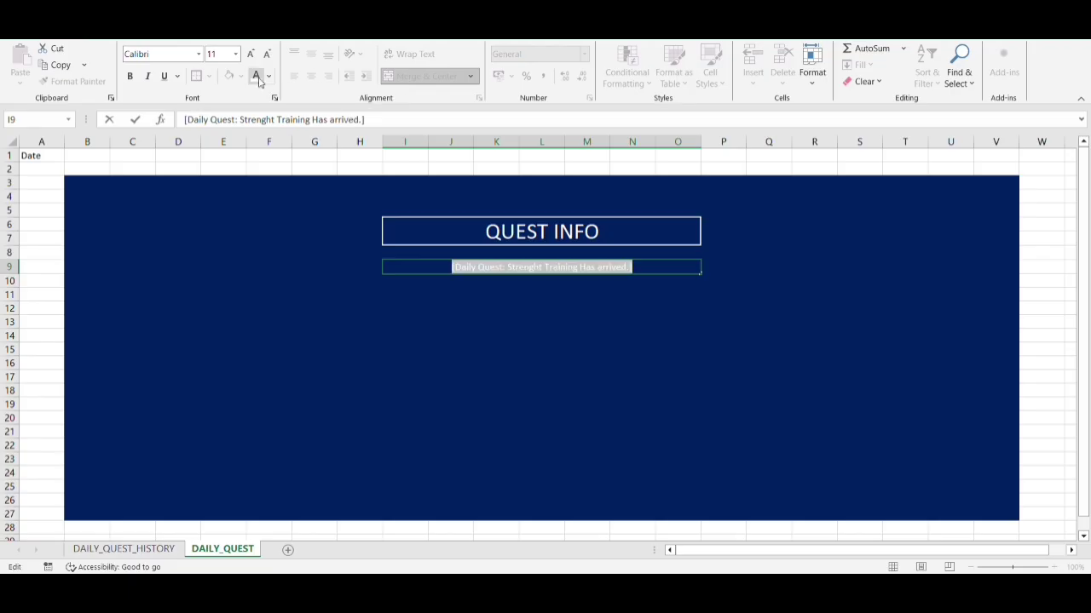
pyautogui.press('Return')
# Step: Merge and center K10:M11 below the quest message and enter the heading GOAL in it
pyautogui.press('Right')
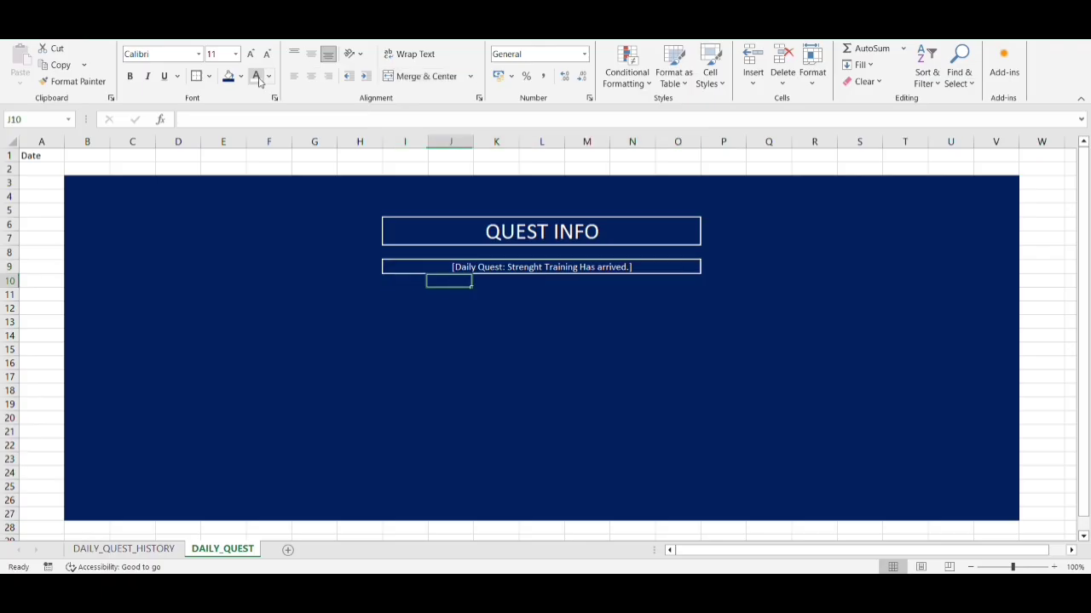
pyautogui.press('Down')
pyautogui.press('Right')
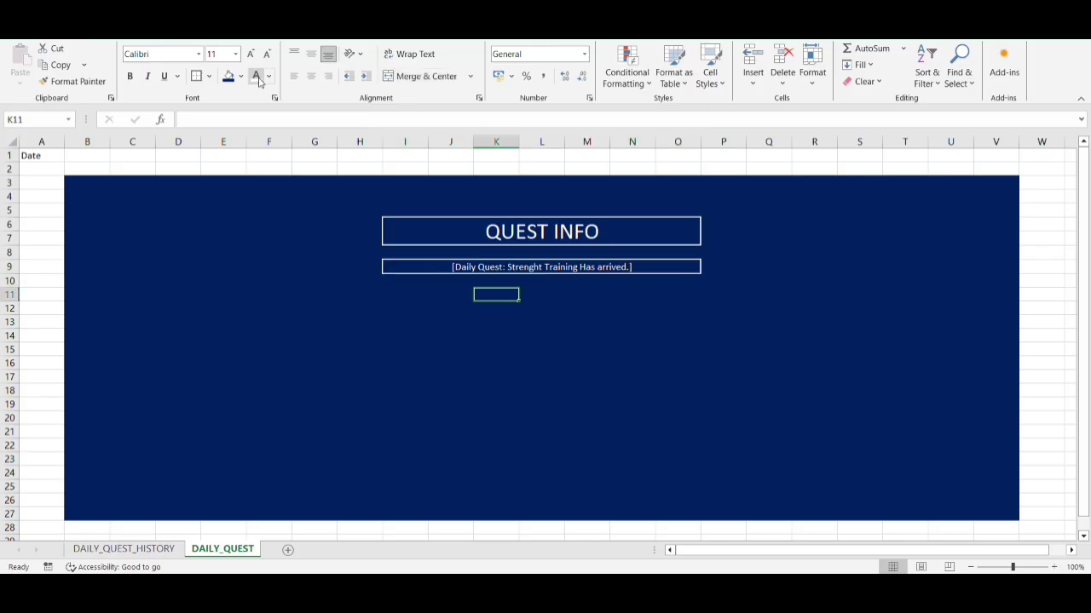
pyautogui.hotkey('shift', 'Up')
pyautogui.hotkey('shift', 'Right')
pyautogui.hotkey('shift', 'Right')
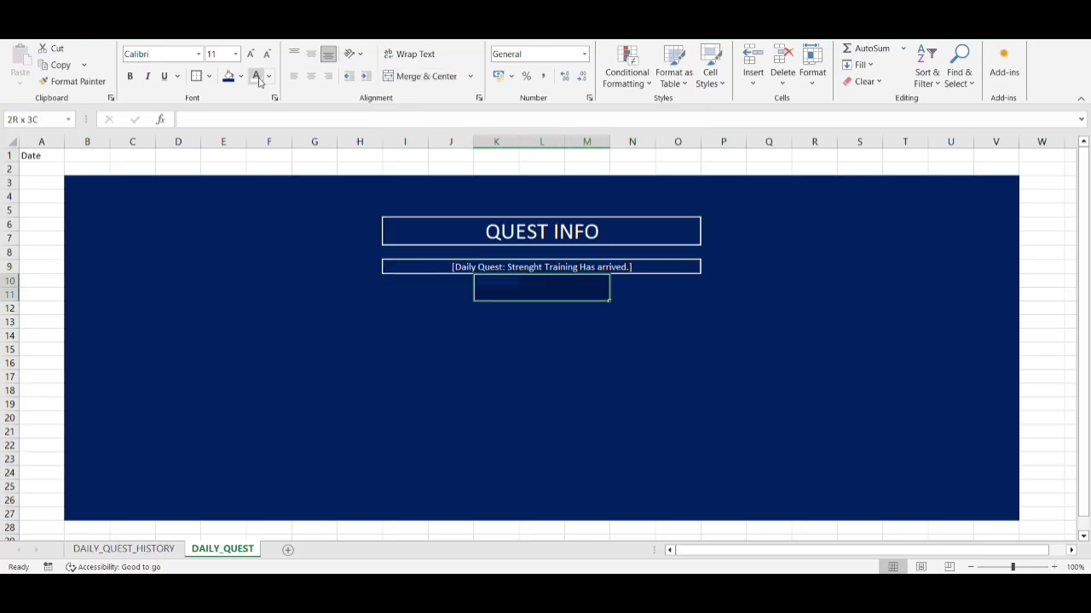
pyautogui.click(419, 76)
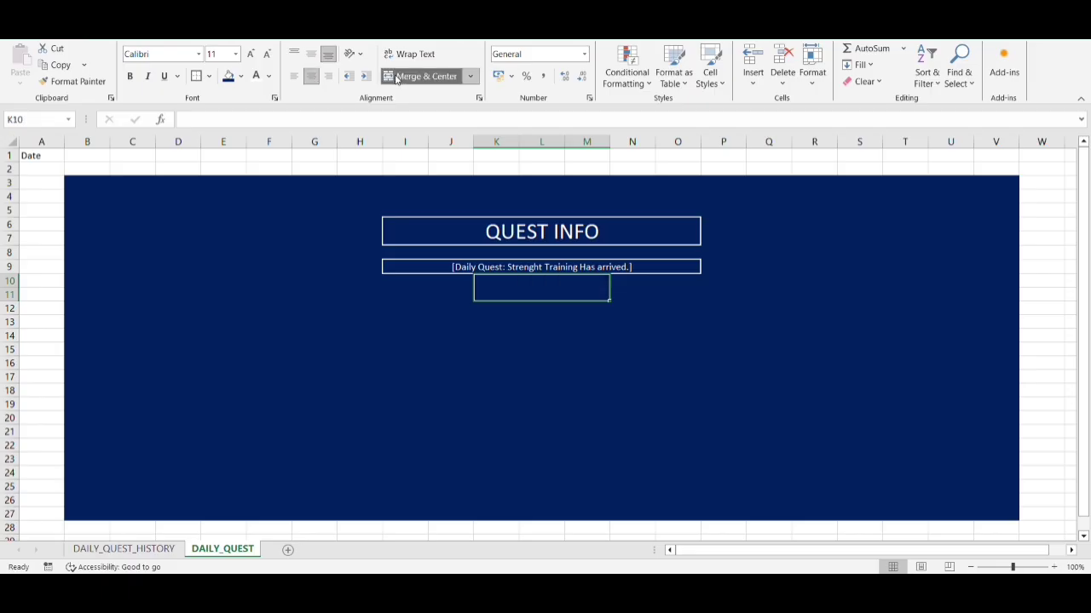
pyautogui.write('GOA')
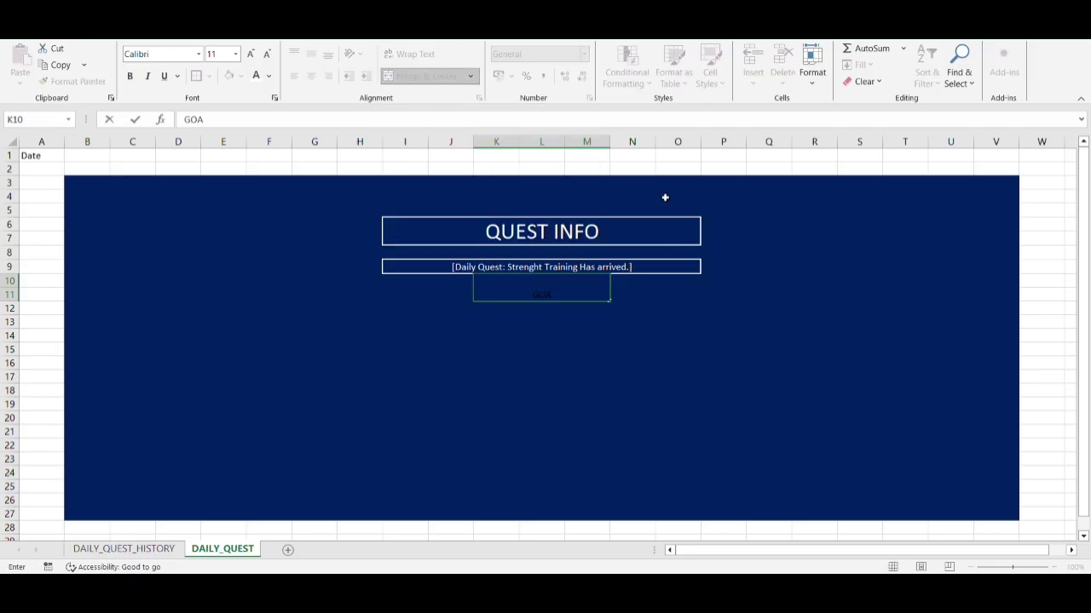
pyautogui.write('L')
# Step: Make the GOAL heading white and give it a double underline
pyautogui.hotkey('shift', 'Home')
pyautogui.click(178, 76)
pyautogui.click(192, 111)
# Step: Enlarge the GOAL heading to font size 22
pyautogui.click(251, 54)
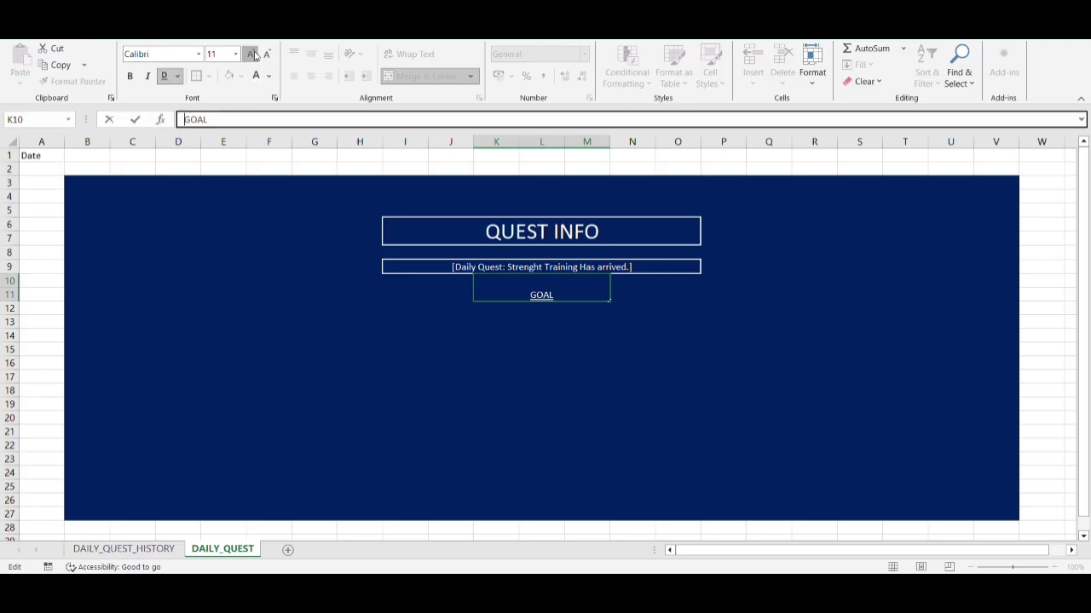
pyautogui.click(251, 54)
pyautogui.click(251, 54)
pyautogui.click(252, 53)
pyautogui.click(251, 54)
pyautogui.click(252, 54)
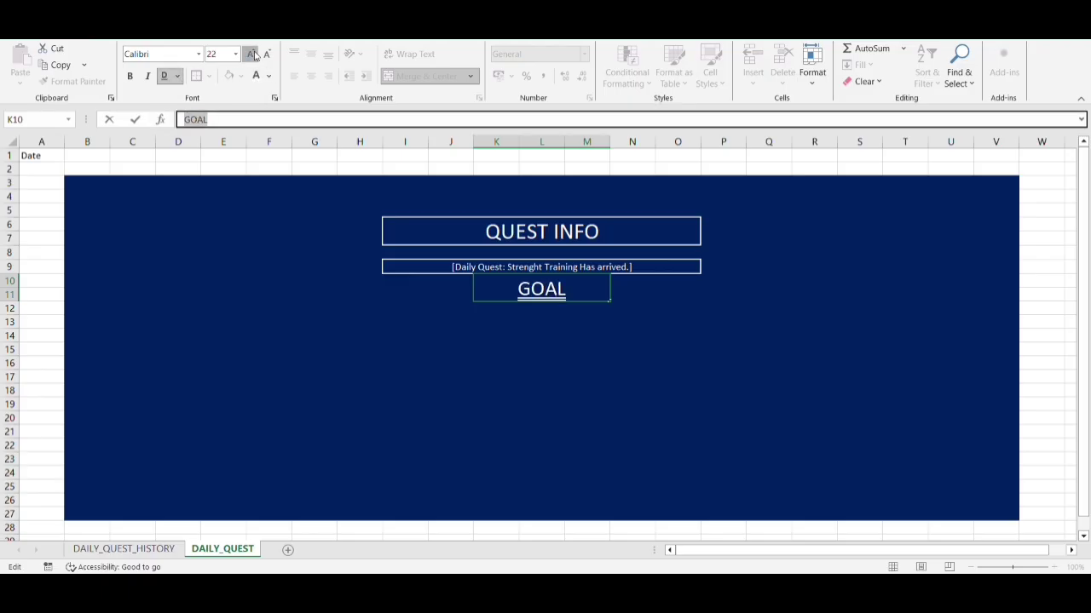
pyautogui.click(251, 53)
pyautogui.press('Return')
pyautogui.press('Return')
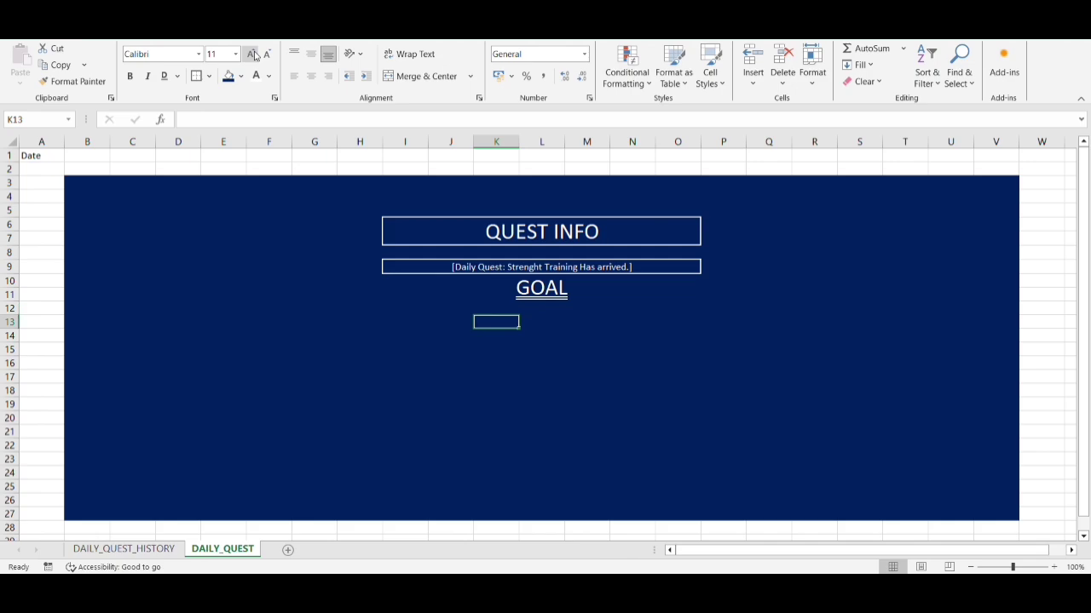
pyautogui.press('Up')
pyautogui.press('Up')
pyautogui.click(267, 54)
pyautogui.press('Return')
pyautogui.press('Return')
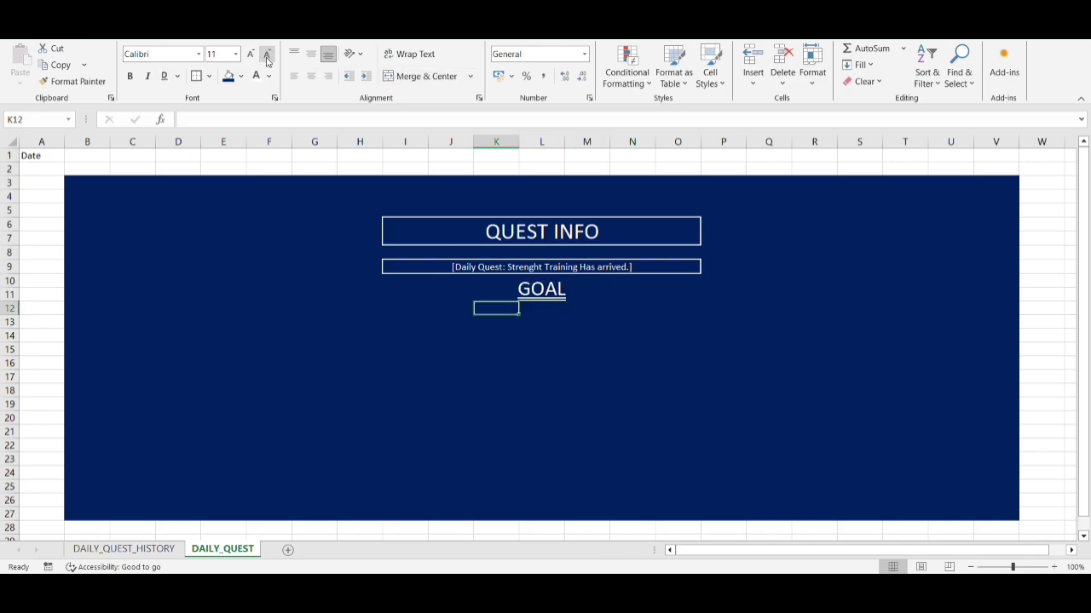
# Step: Merge and center I13:J13 and enter Push-ups in it in white text
pyautogui.press('Left')
pyautogui.press('Left')
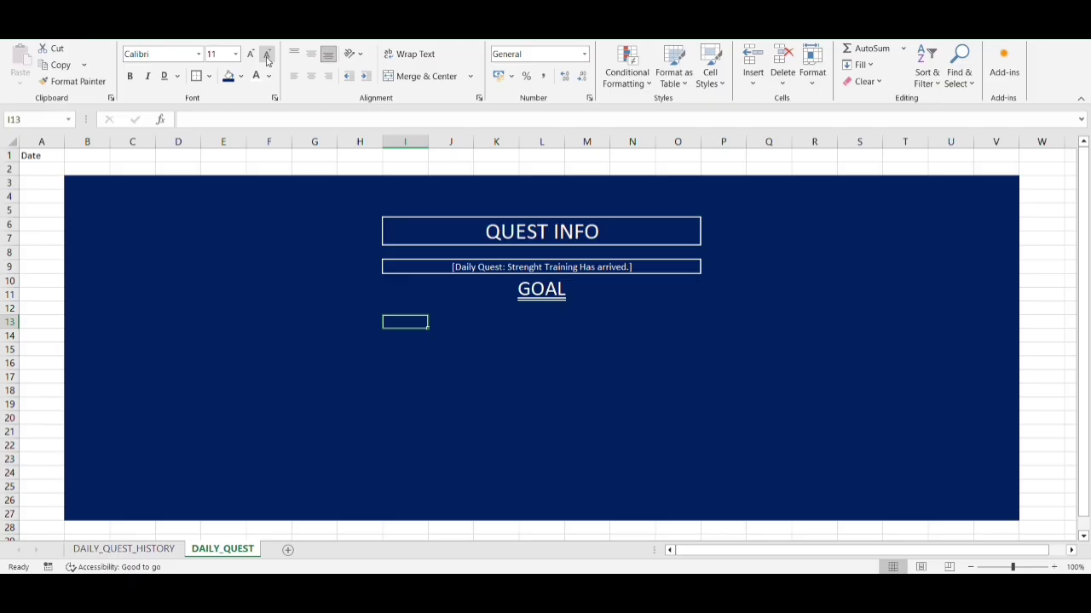
pyautogui.hotkey('shift', 'Right')
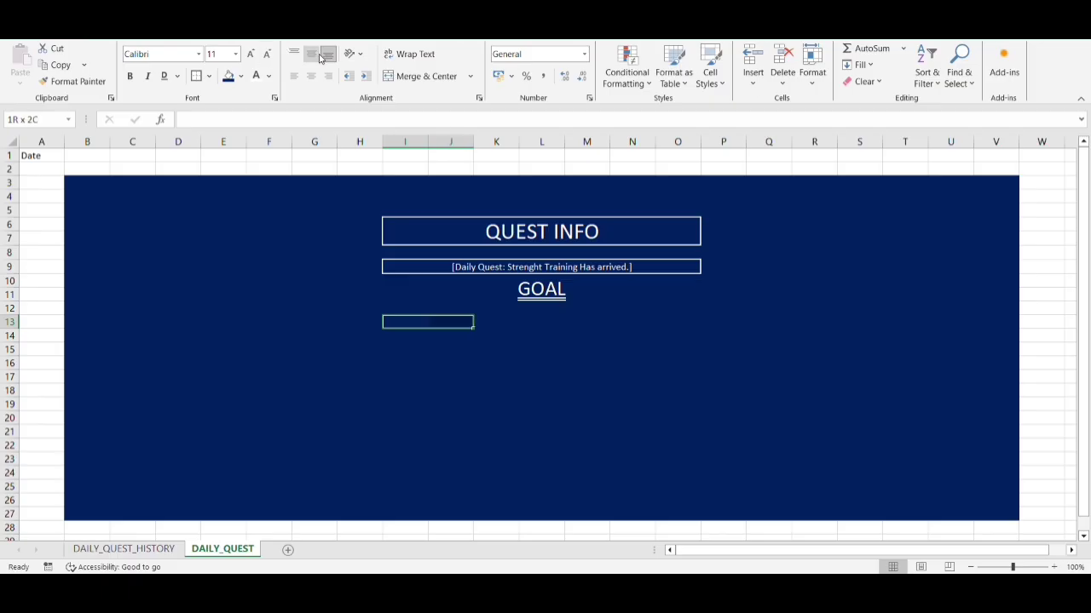
pyautogui.click(412, 80)
pyautogui.write('Pus')
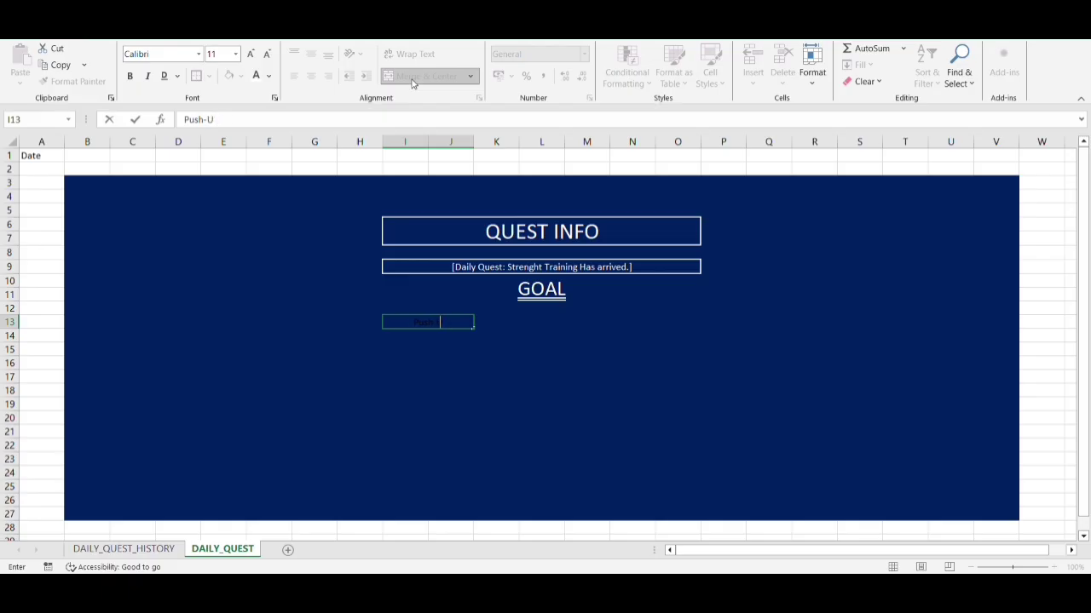
pyautogui.write('h-ups')
pyautogui.hotkey('ctrl', 'a')
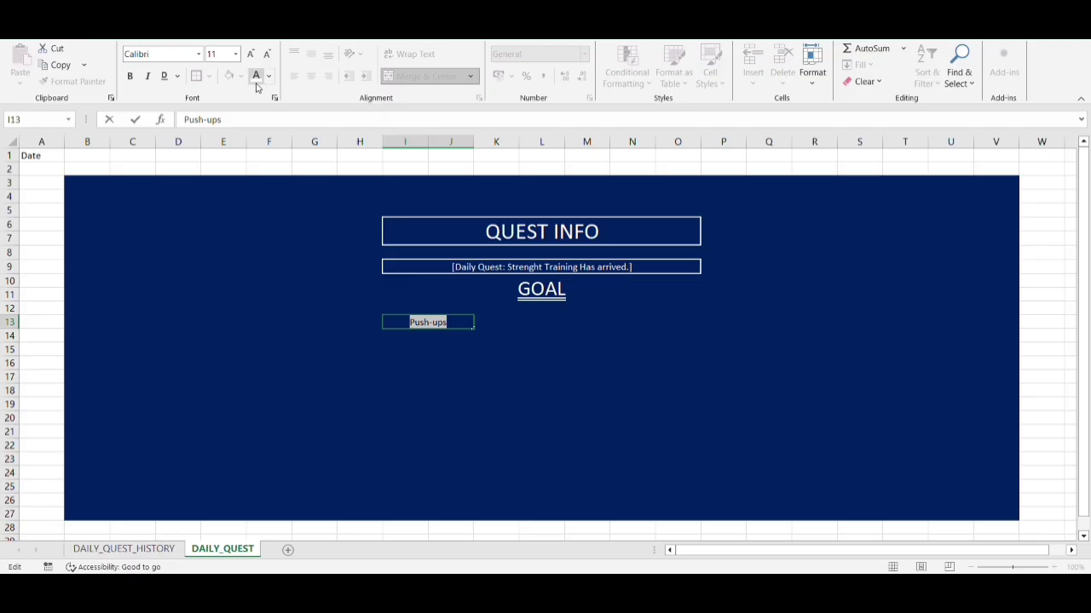
pyautogui.press('Return')
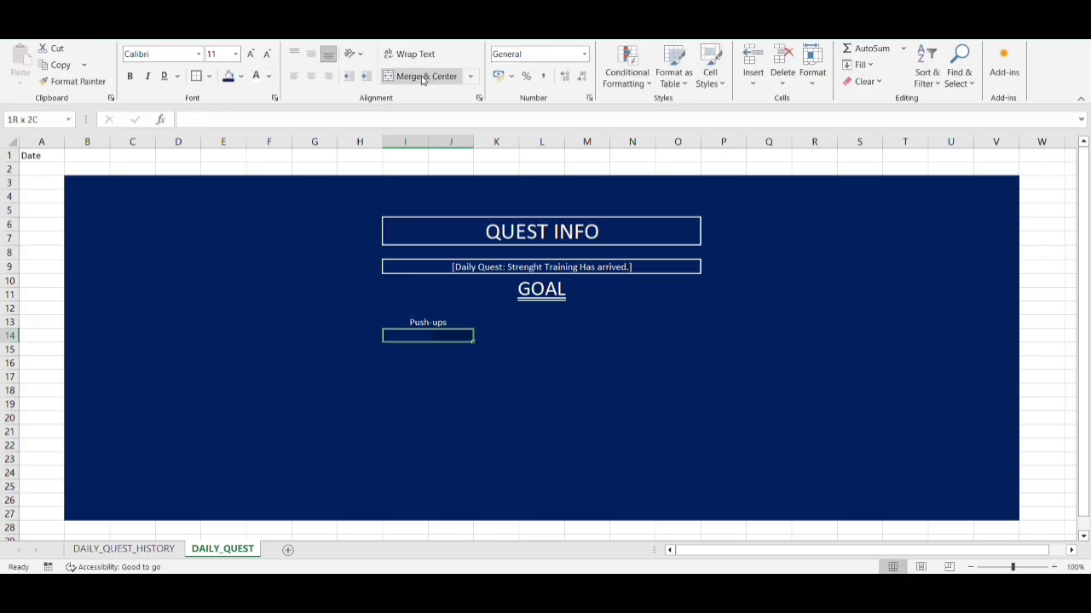
# Step: Merge and center I14:J14 and enter Sit-ups in it in white text
pyautogui.click(421, 76)
pyautogui.write('Sit-ups')
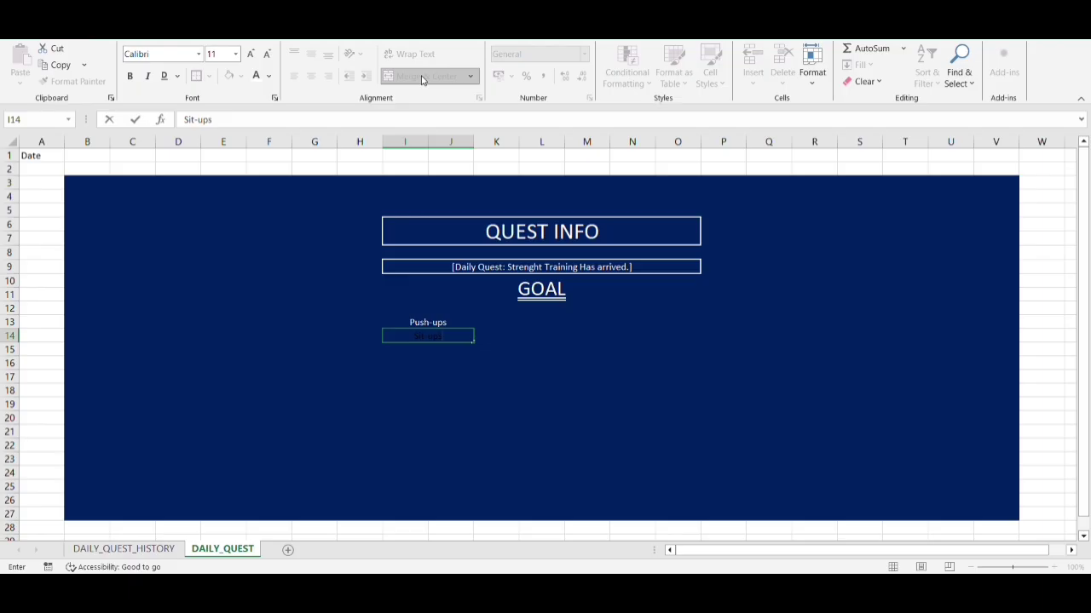
pyautogui.hotkey('shift', 'Home')
pyautogui.click(257, 81)
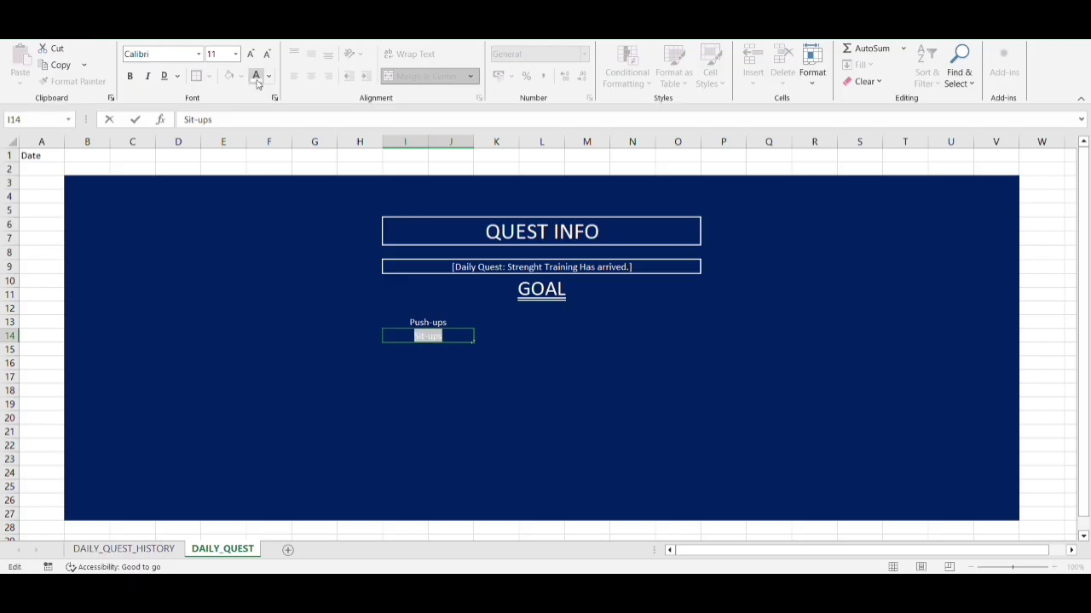
pyautogui.press('Right')
pyautogui.press('Return')
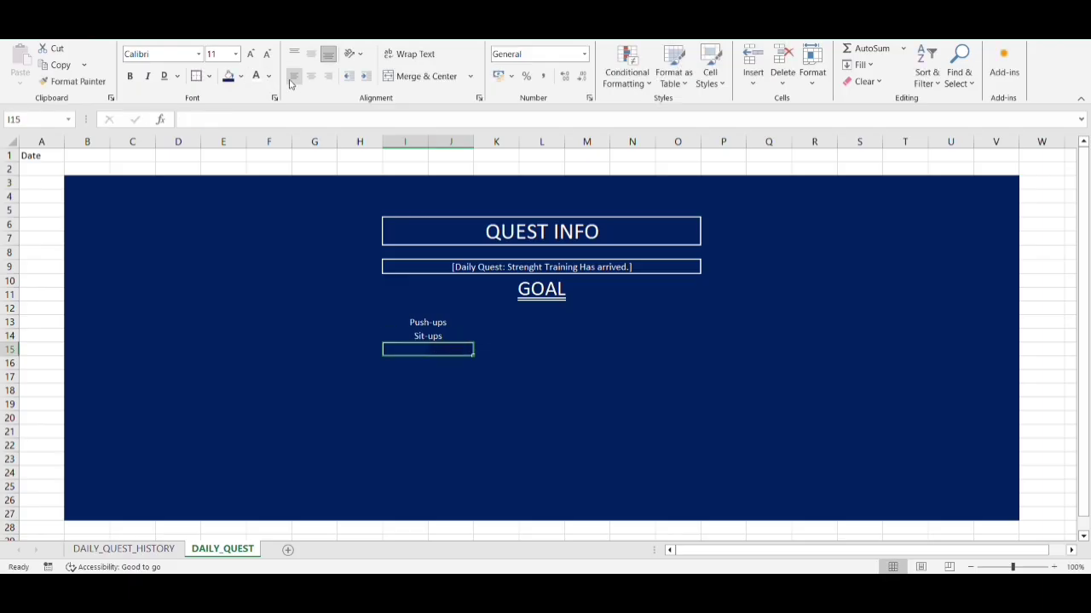
# Step: Merge and center I15:J15 and enter Squats in it in white text
pyautogui.click(405, 80)
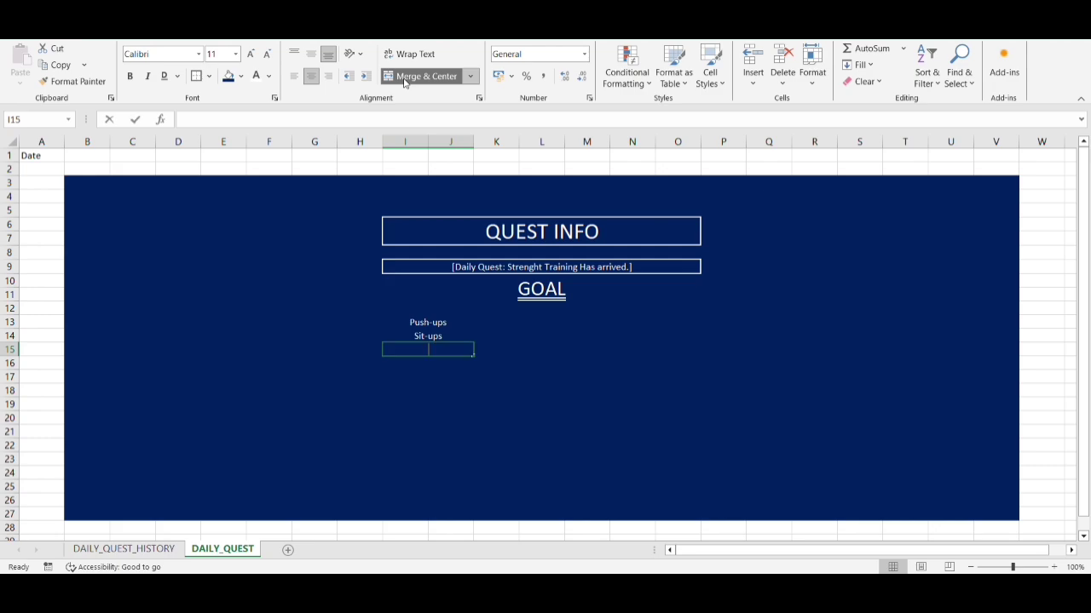
pyautogui.write('Sq')
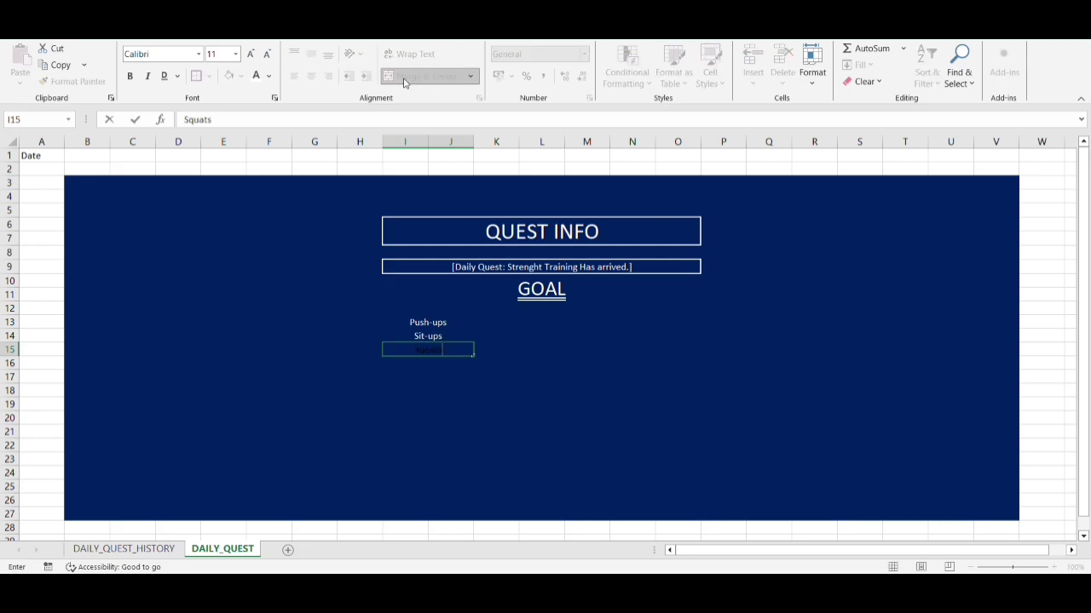
pyautogui.write('uats')
pyautogui.hotkey('shift', 'Home')
pyautogui.click(256, 80)
pyautogui.press('Return')
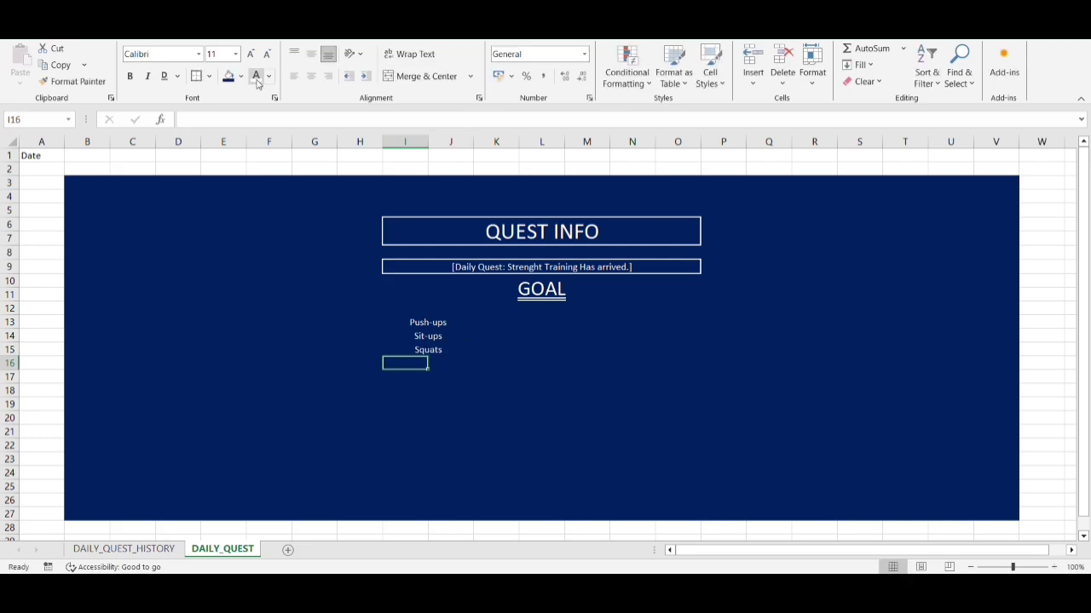
# Step: Merge and center I16:J16 and enter Lunges in it in white text
pyautogui.hotkey('shift', 'Right')
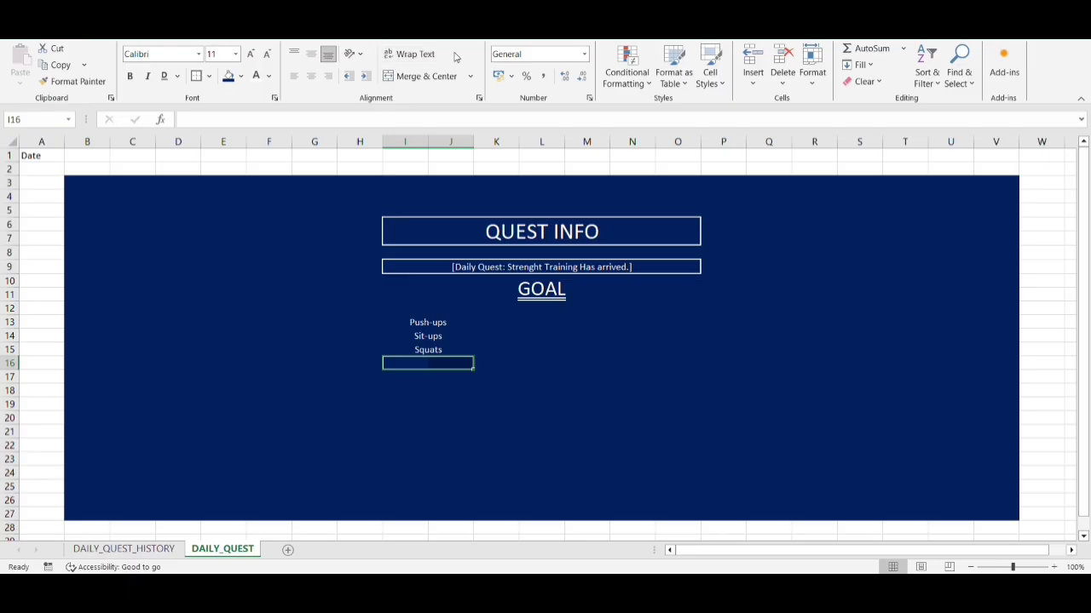
pyautogui.click(405, 83)
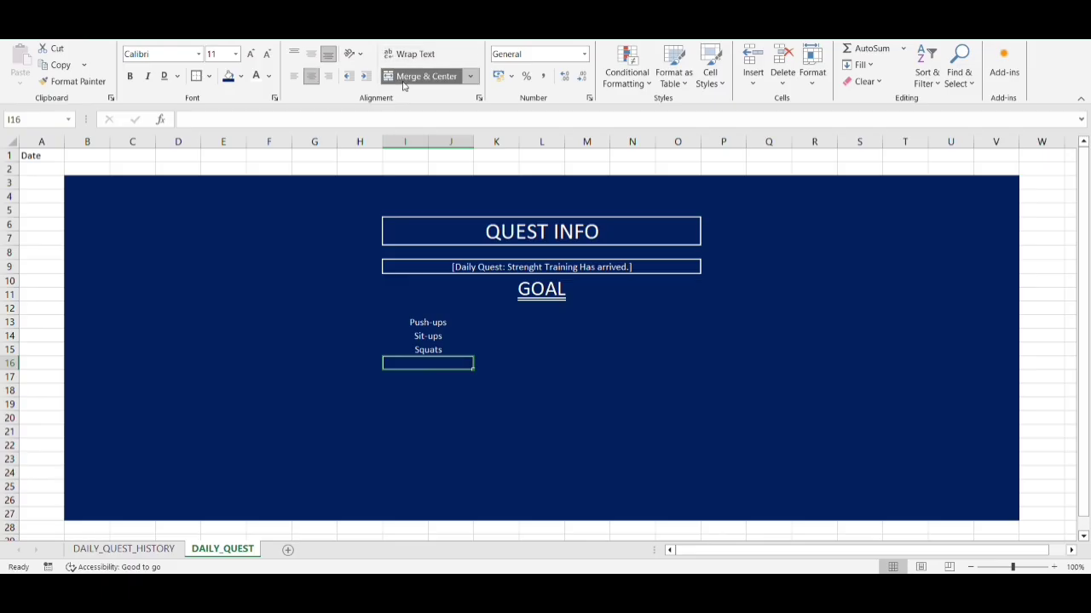
pyautogui.write('Lunges')
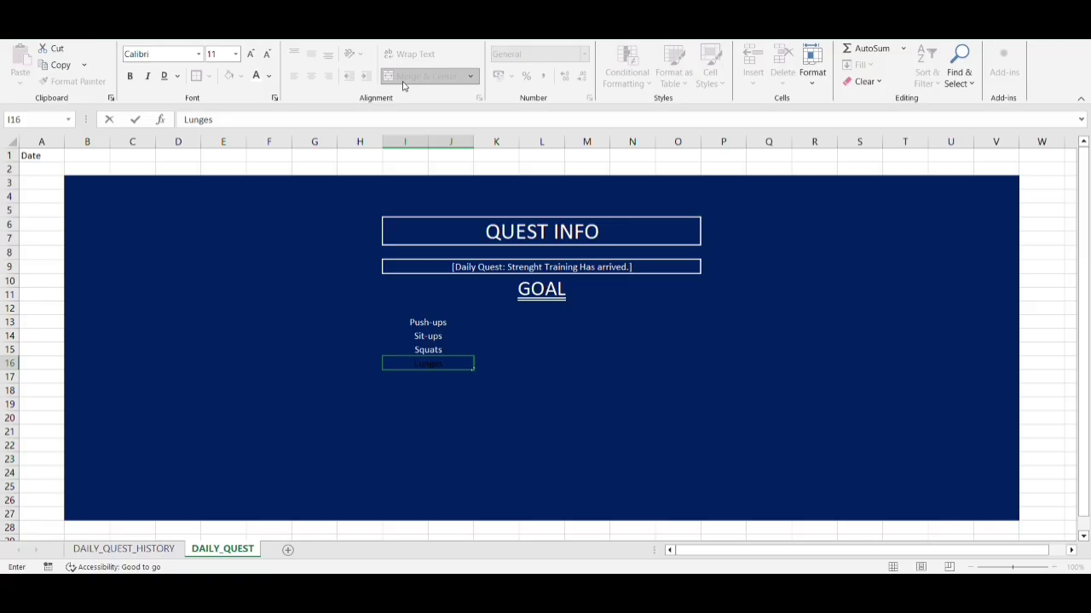
pyautogui.press('F2')
pyautogui.hotkey('shift', 'Home')
pyautogui.click(257, 78)
pyautogui.press('Return')
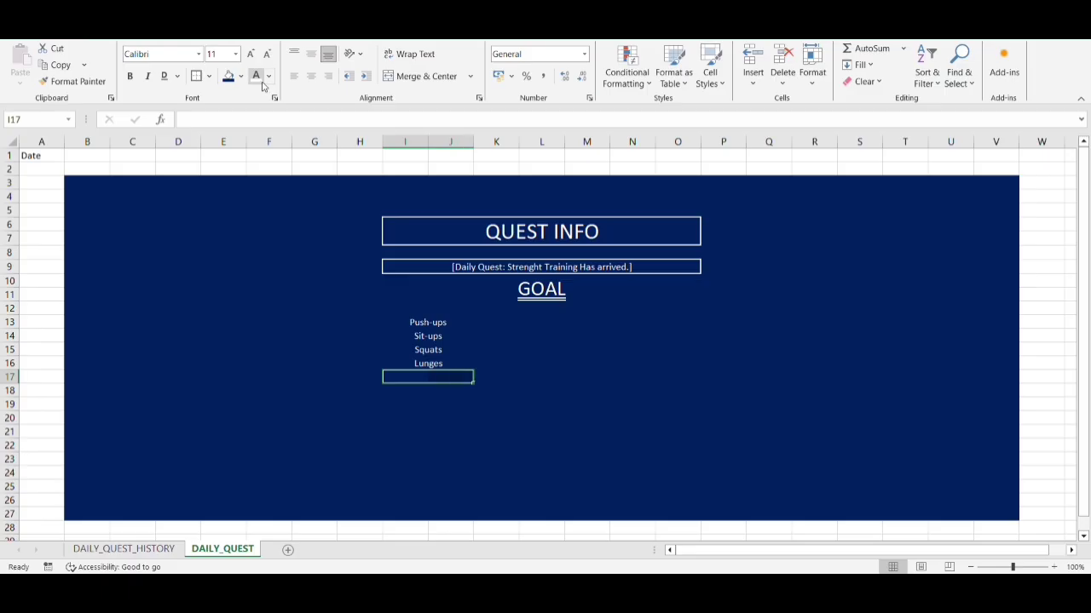
# Step: Merge and center I17:J17 and enter Plank(Min) in it in white text
pyautogui.click(416, 77)
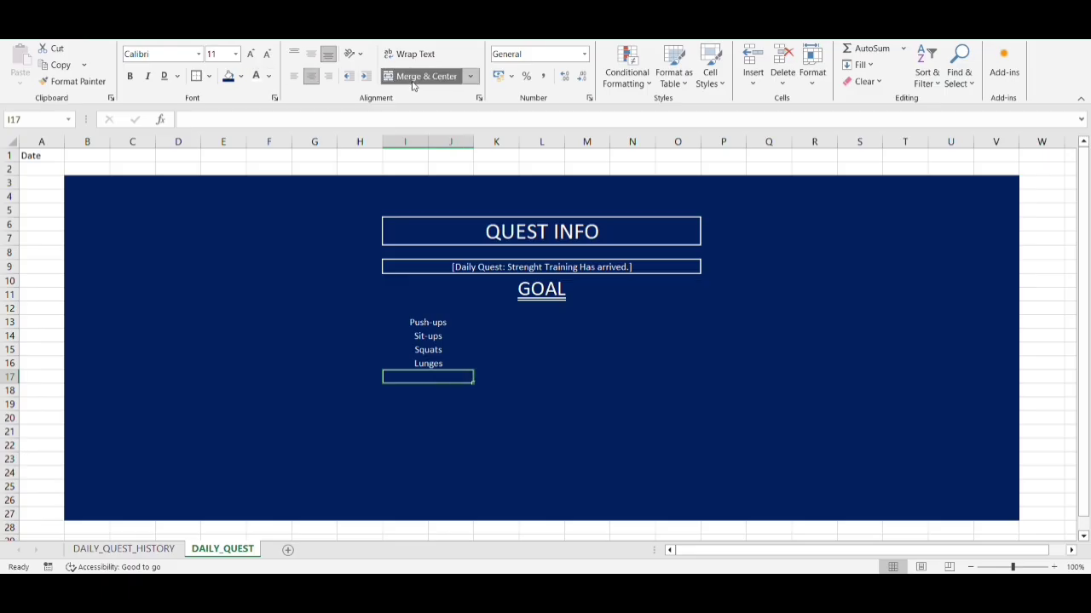
pyautogui.write('Plank(Min')
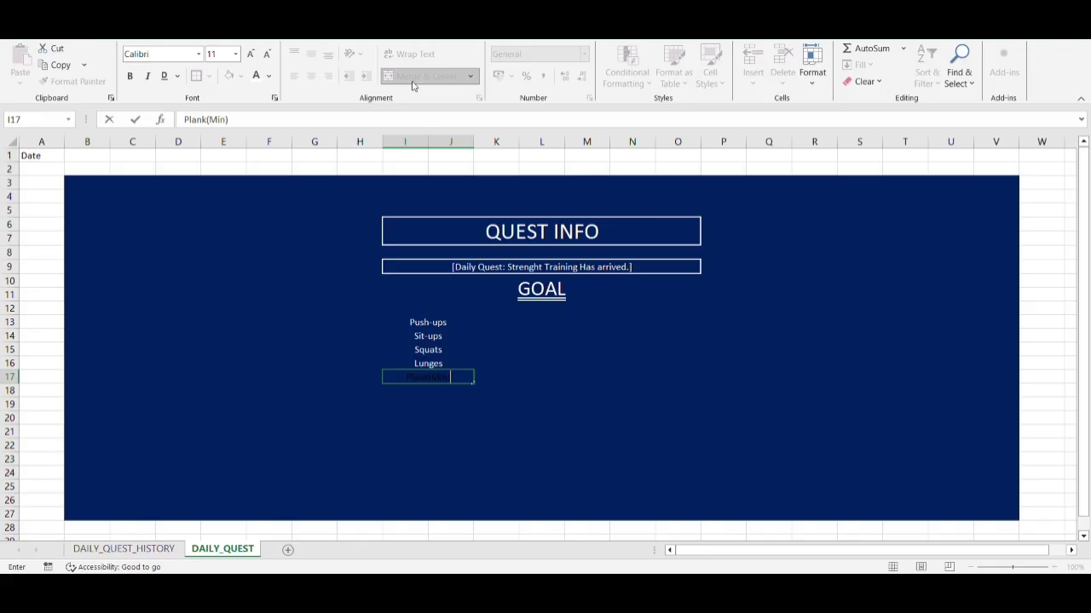
pyautogui.hotkey('shift', 'Home')
pyautogui.click(256, 79)
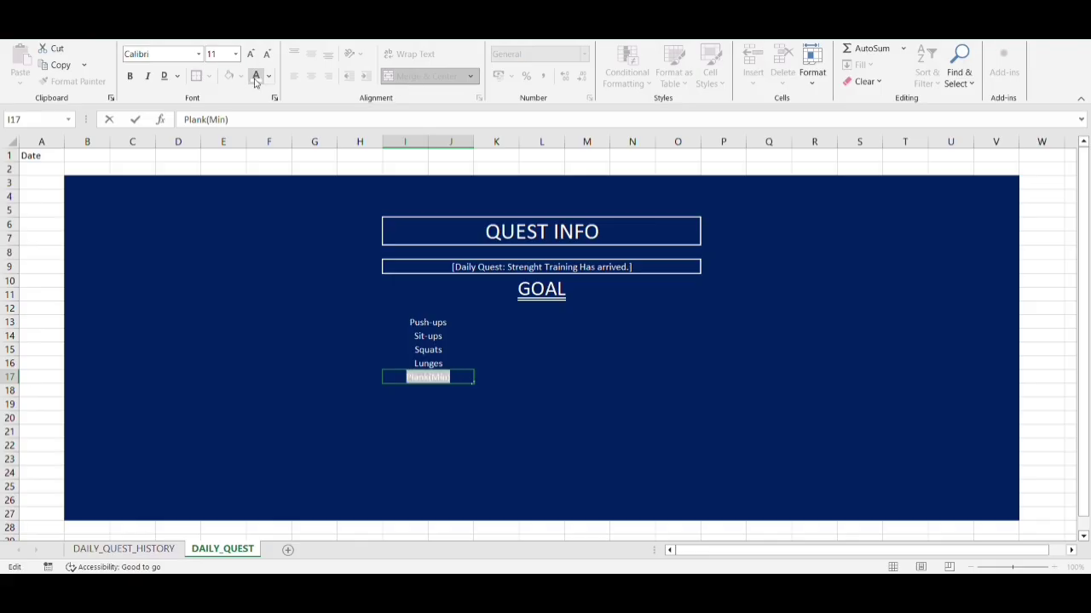
pyautogui.press('Return')
# Step: Merge and center I18:J18 and enter Save Money in it in white text
pyautogui.hotkey('shift', 'Right')
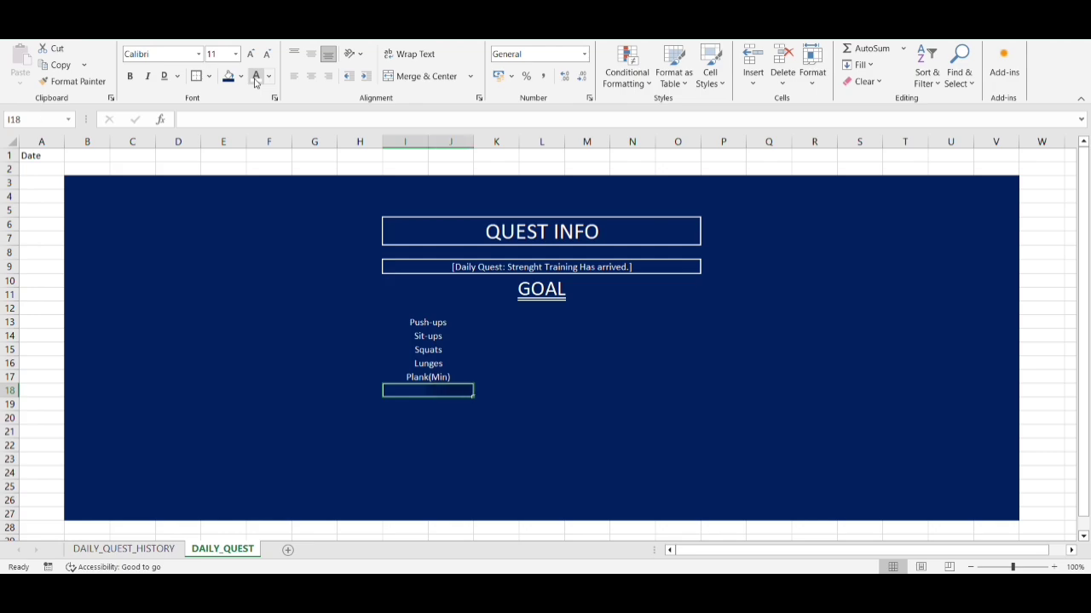
pyautogui.click(393, 78)
pyautogui.write('Save Money')
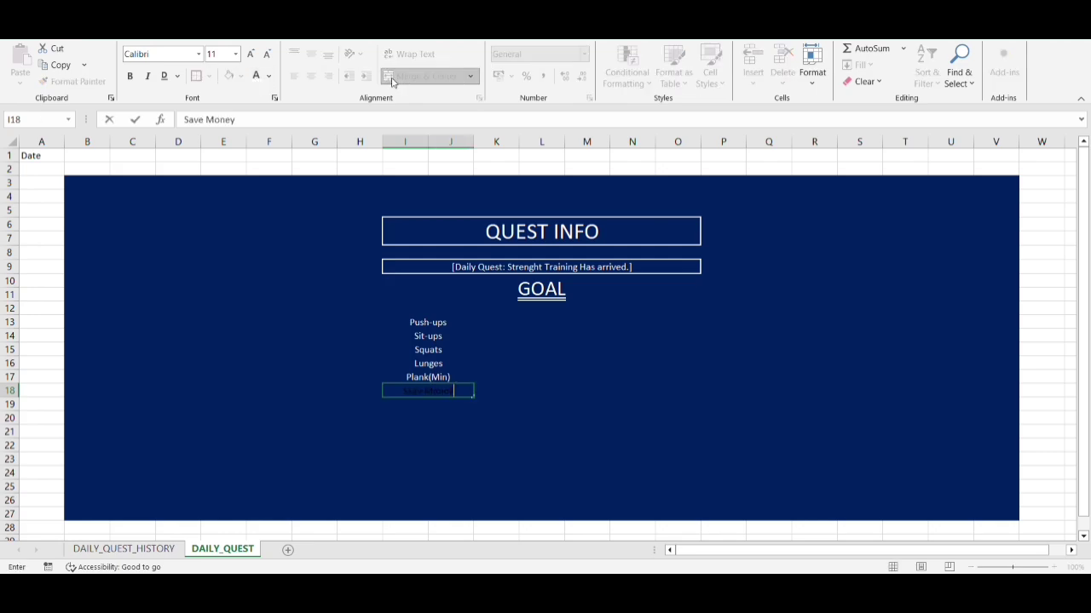
pyautogui.press('F2')
pyautogui.hotkey('shift', 'Home')
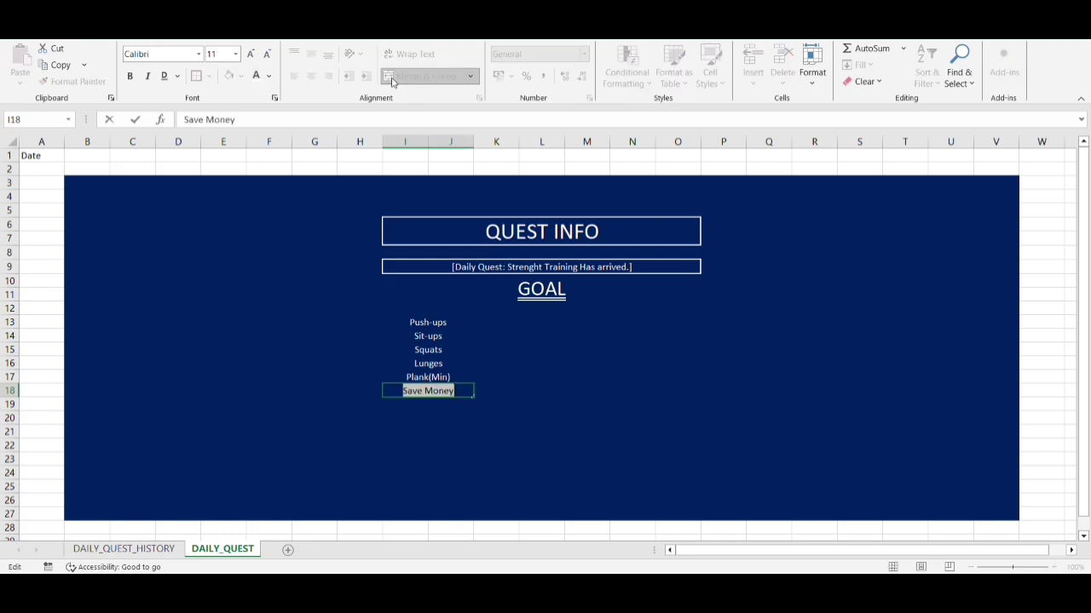
pyautogui.click(256, 78)
pyautogui.press('Return')
# Step: Add list data validation to M13, beside the Push-ups goal, with ✓ and x as the dropdown options
pyautogui.press('Up')
pyautogui.press('Up')
pyautogui.press('Up')
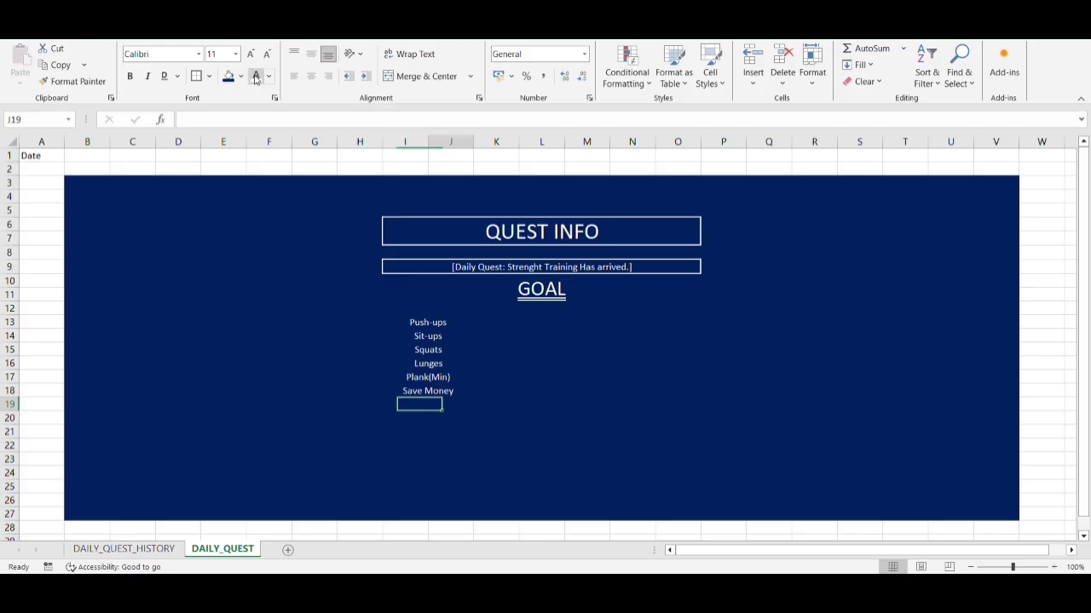
pyautogui.press('Up')
pyautogui.press('Up')
pyautogui.press('Up')
pyautogui.press('Right')
pyautogui.press('Right')
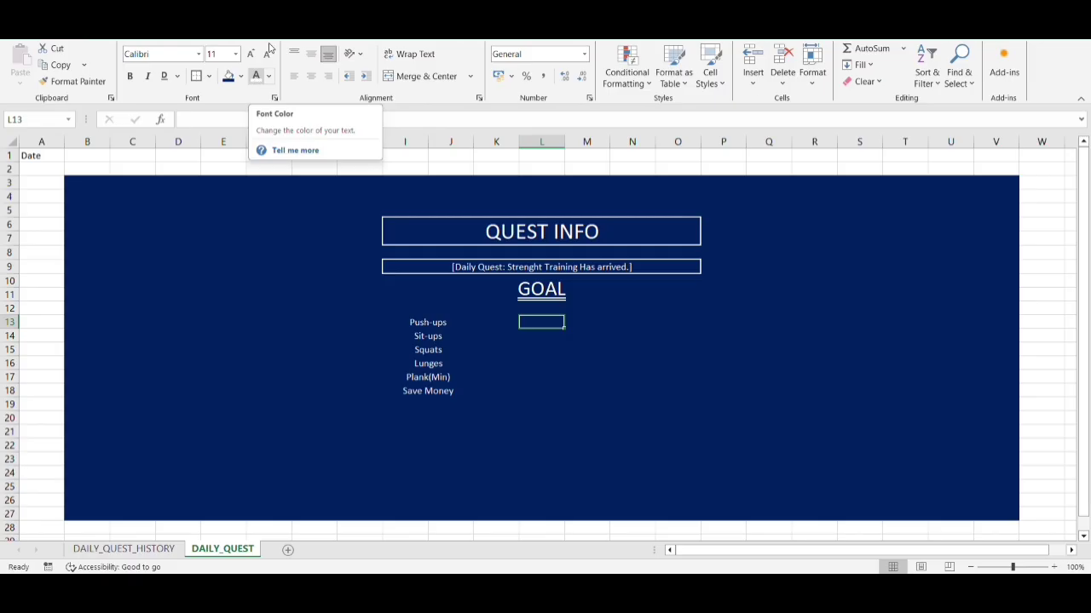
pyautogui.press('Right')
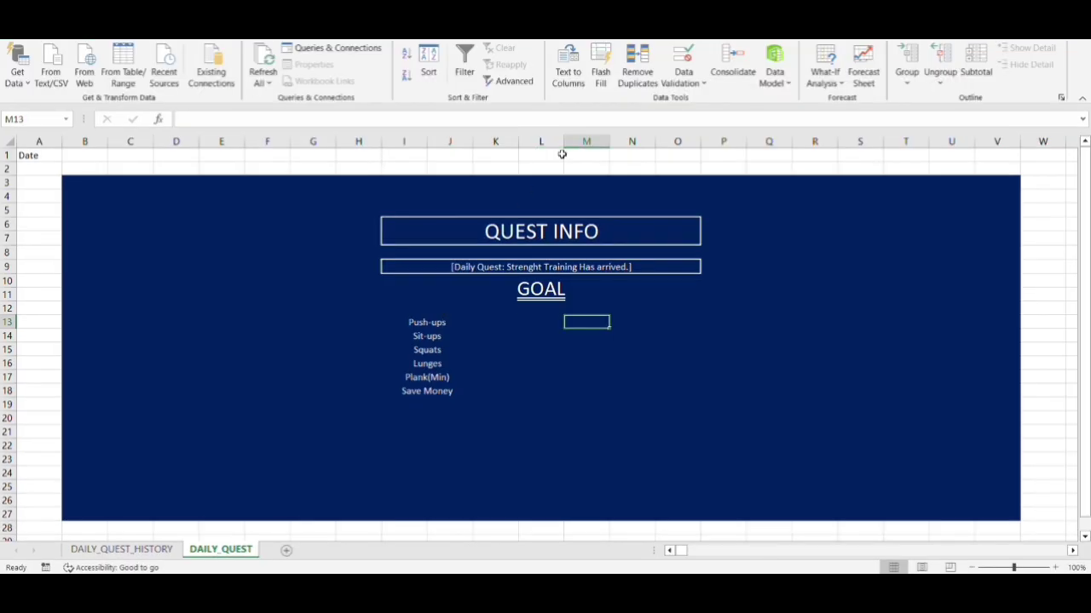
pyautogui.click(681, 79)
pyautogui.click(707, 106)
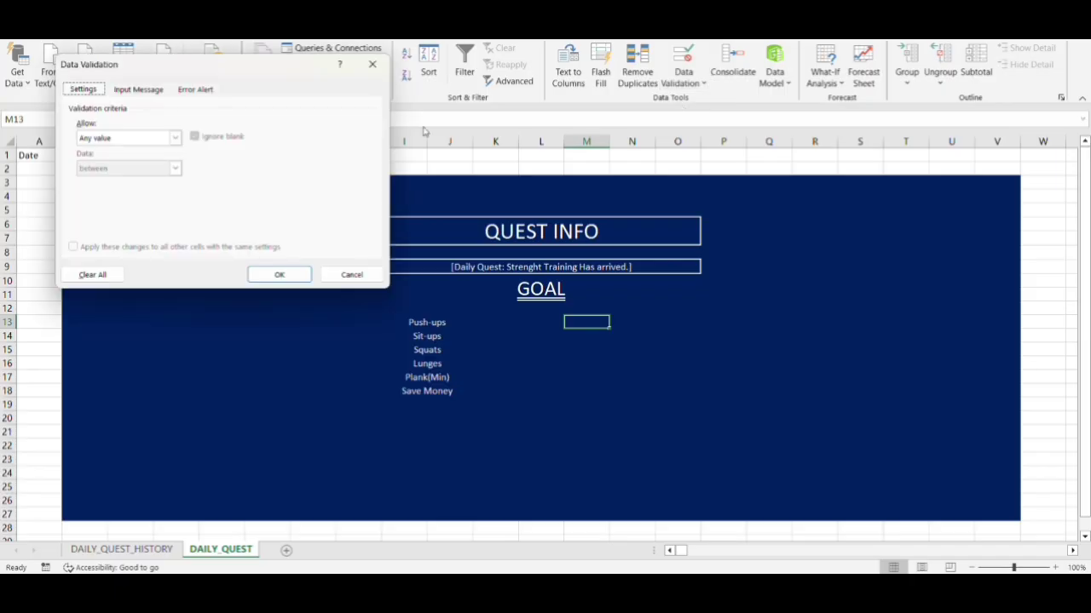
pyautogui.click(175, 138)
pyautogui.click(109, 184)
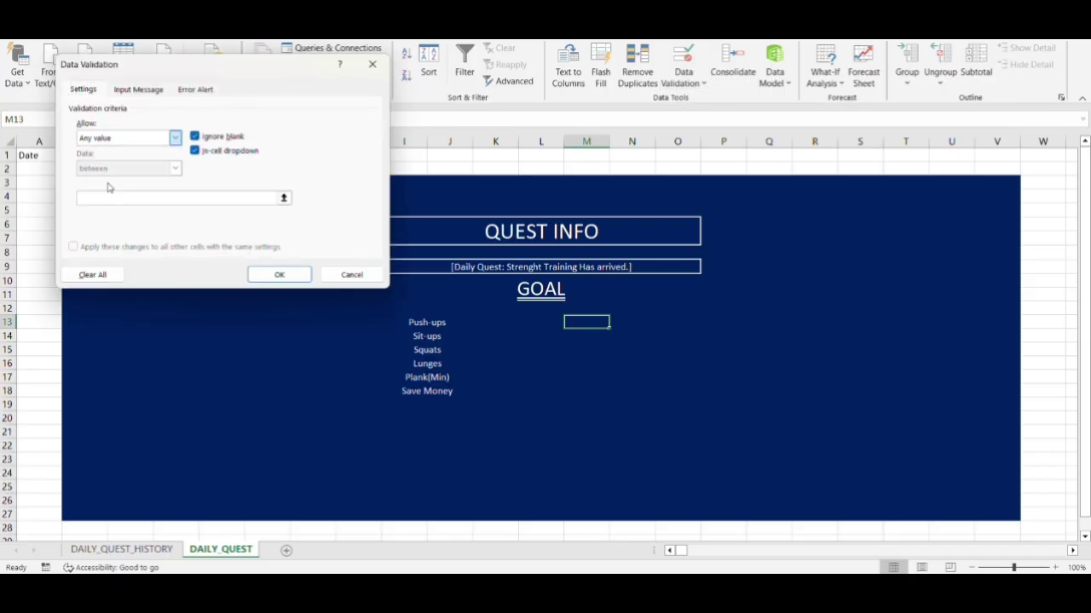
pyautogui.click(108, 199)
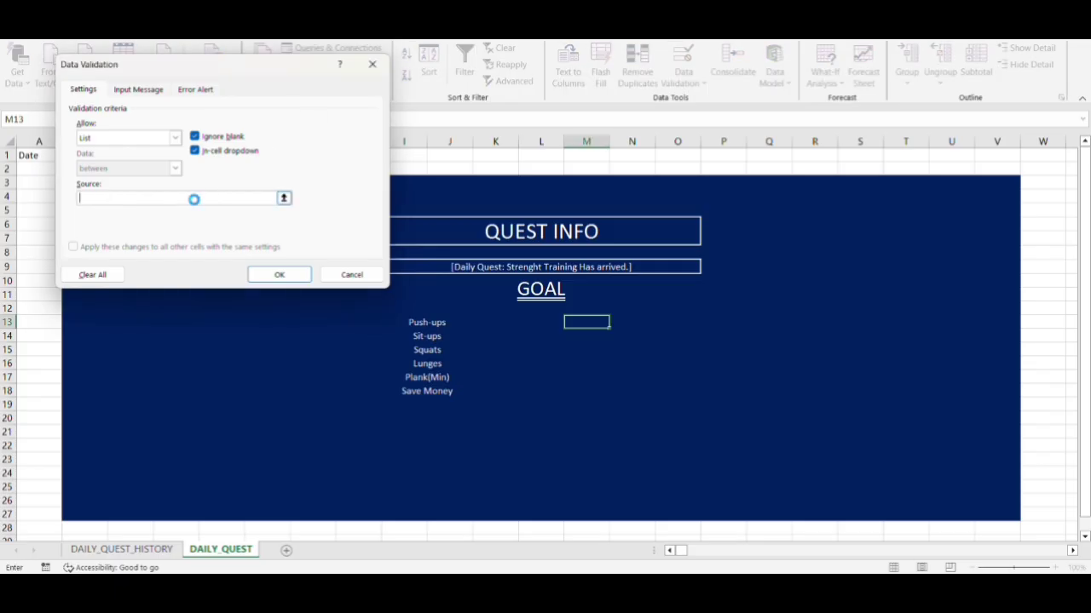
pyautogui.write('✓,x')
pyautogui.click(279, 274)
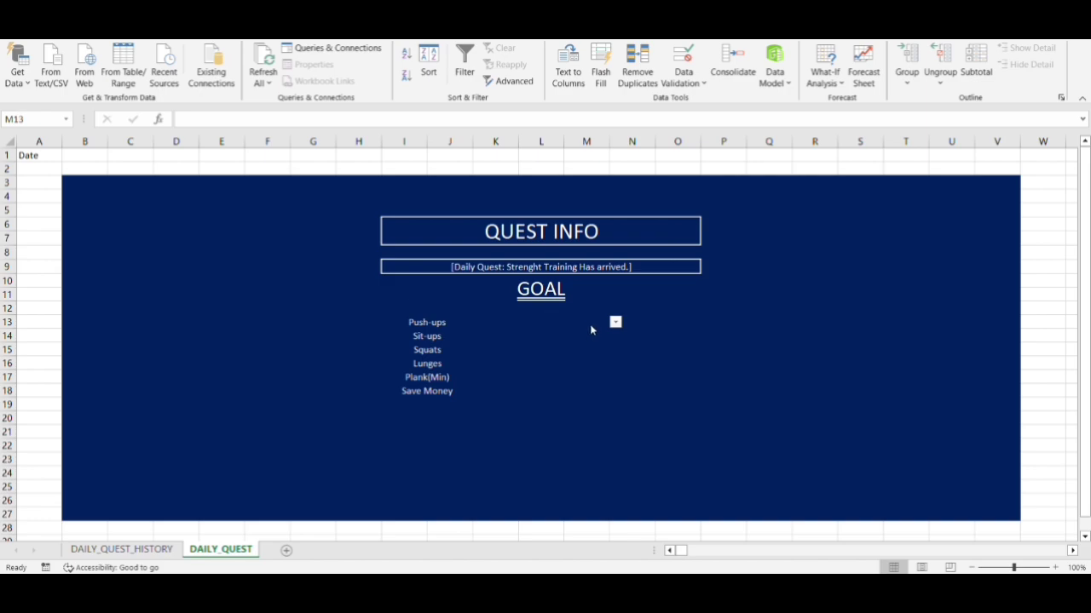
pyautogui.click(590, 323)
pyautogui.hotkey('ctrl', 'c')
pyautogui.moveTo(589, 324); pyautogui.dragTo(588, 358)
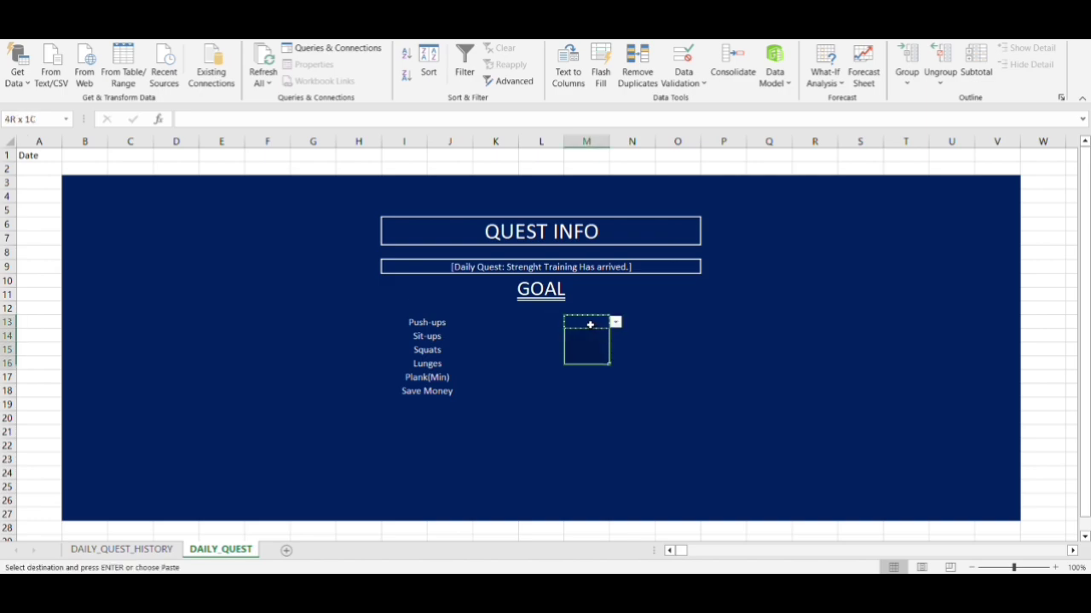
pyautogui.hotkey('shift', 'Down')
pyautogui.hotkey('shift', 'Down')
pyautogui.press('Return')
pyautogui.press('Down')
pyautogui.press('Up')
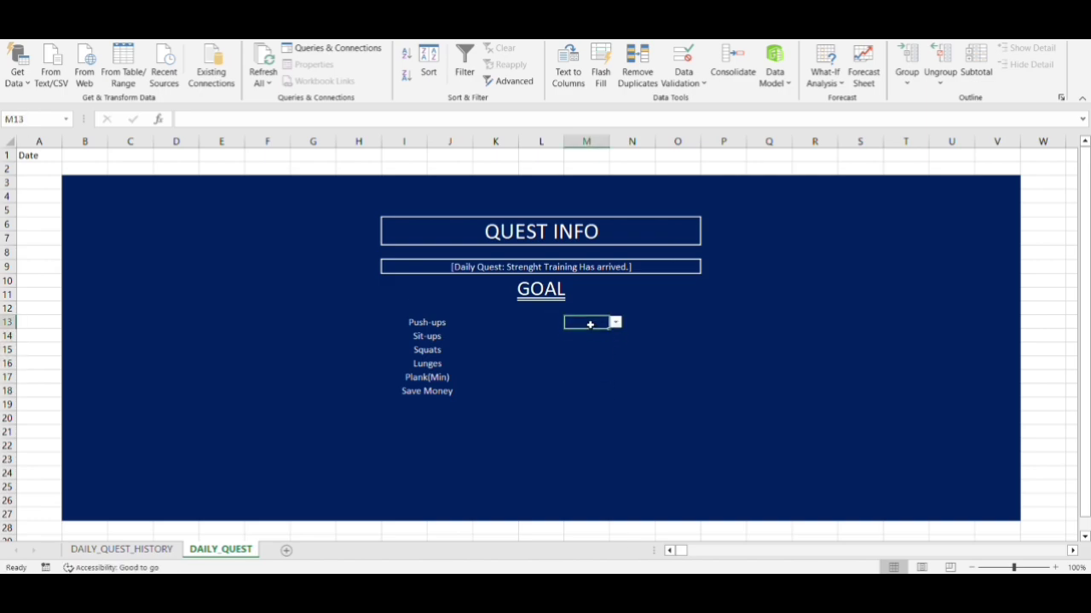
# Step: Copy the dropdown cell M13 down through M18 so each listed goal has its own dropdown
pyautogui.hotkey('ctrl', 'c')
pyautogui.press('Up')
pyautogui.press('Down')
pyautogui.hotkey('shift', 'Down')
pyautogui.hotkey('shift', 'Down')
pyautogui.hotkey('shift', 'Down')
pyautogui.hotkey('shift', 'Down')
pyautogui.hotkey('shift', 'Down')
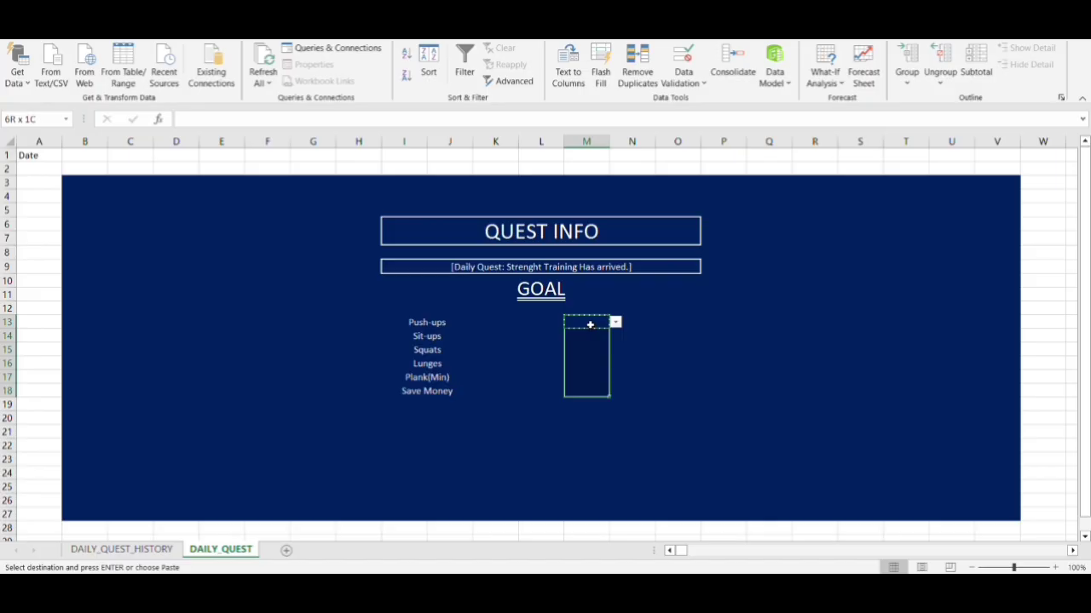
pyautogui.press('Return')
# Step: Apply all borders in white to the dropdown cells M13:M18
pyautogui.click(50, 29)
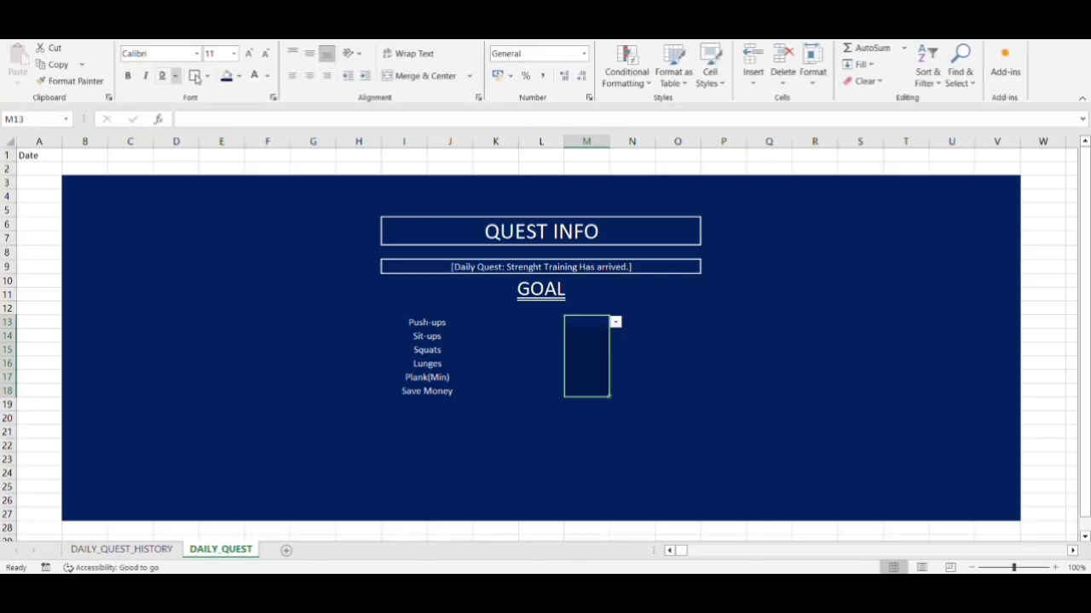
pyautogui.click(208, 77)
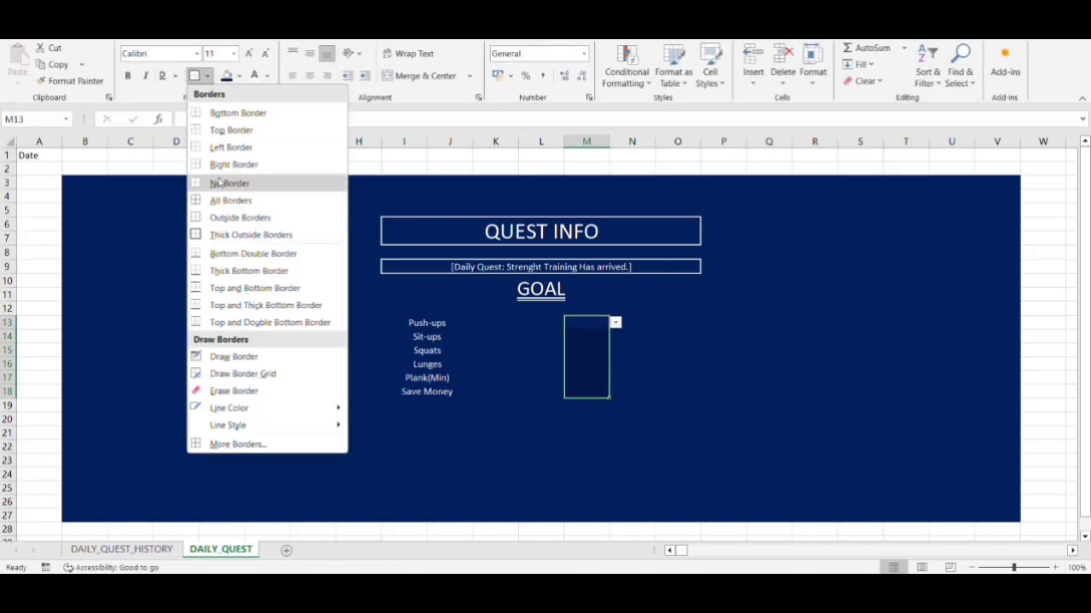
pyautogui.click(224, 130)
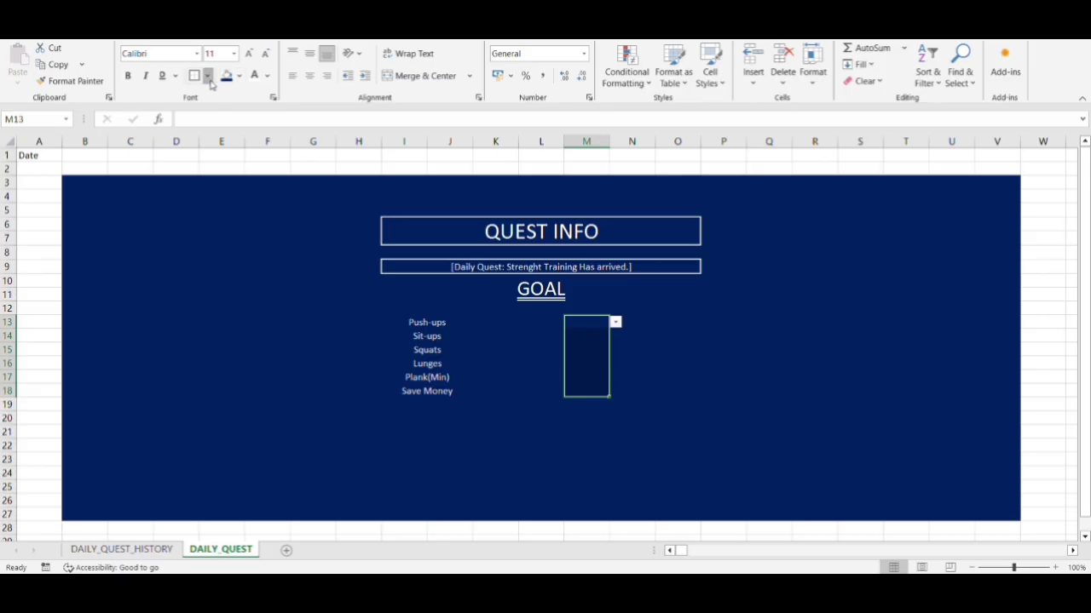
pyautogui.click(208, 78)
pyautogui.click(226, 198)
# Step: Merge and center K20:M20 and enter "WARNING: failure to complete" in it in white text
pyautogui.press('Left')
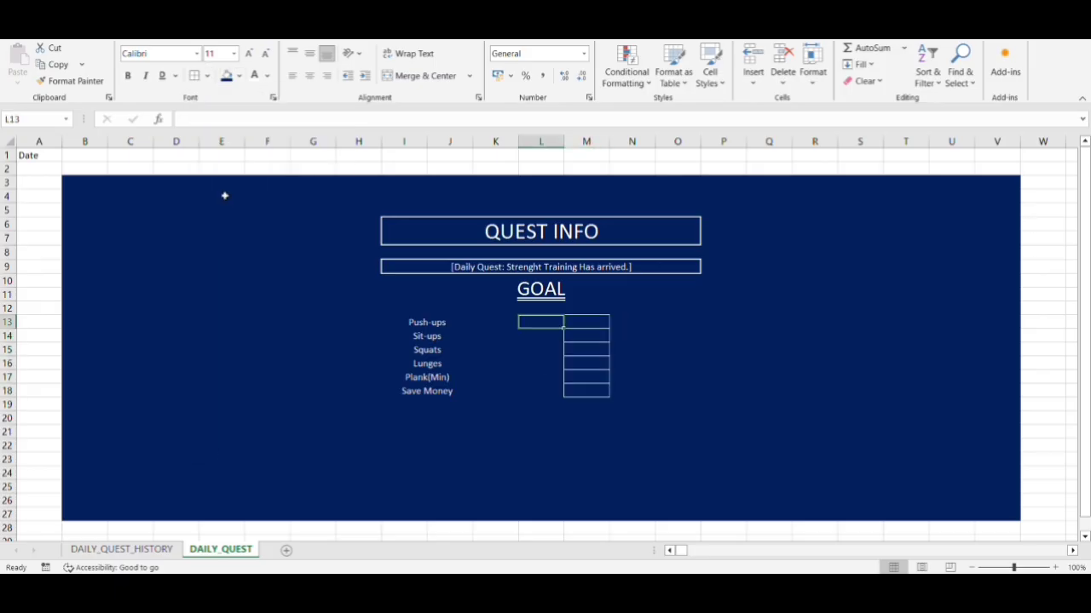
pyautogui.press('Right')
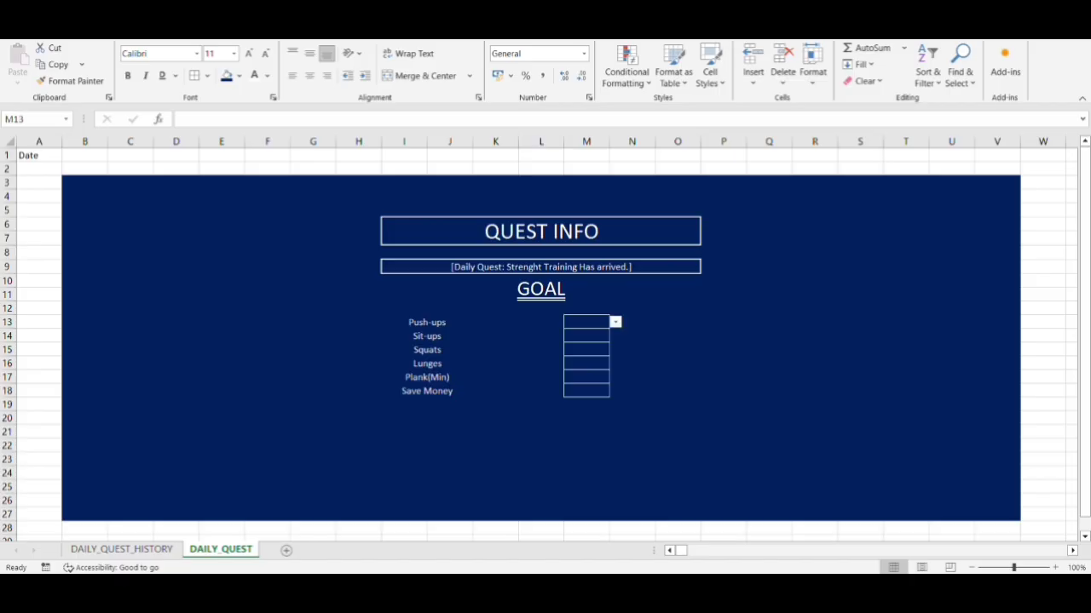
pyautogui.press('Left')
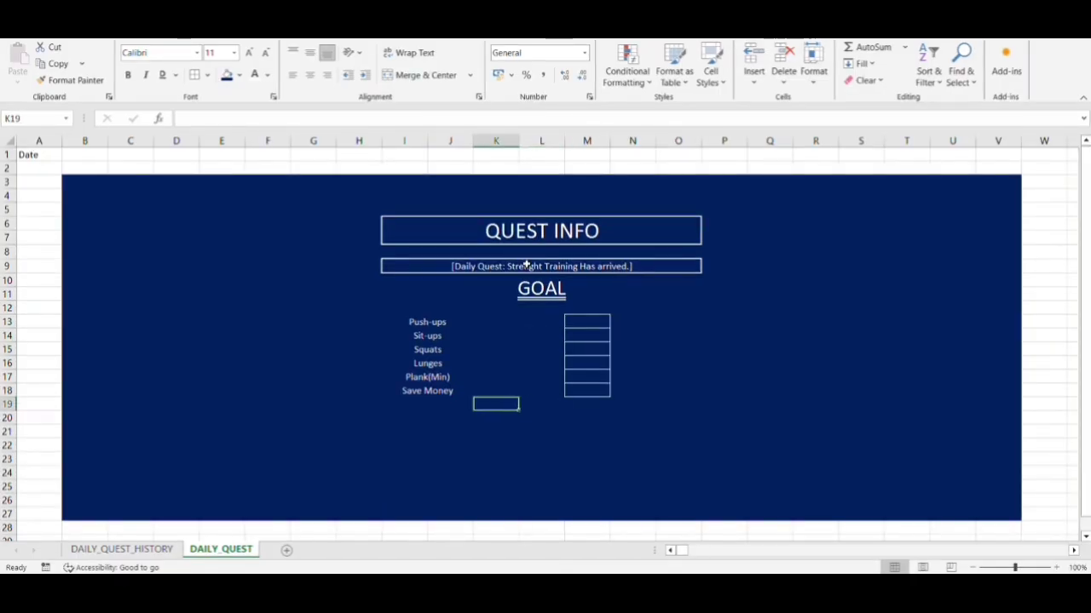
pyautogui.press('Left')
pyautogui.press('Right')
pyautogui.press('Down')
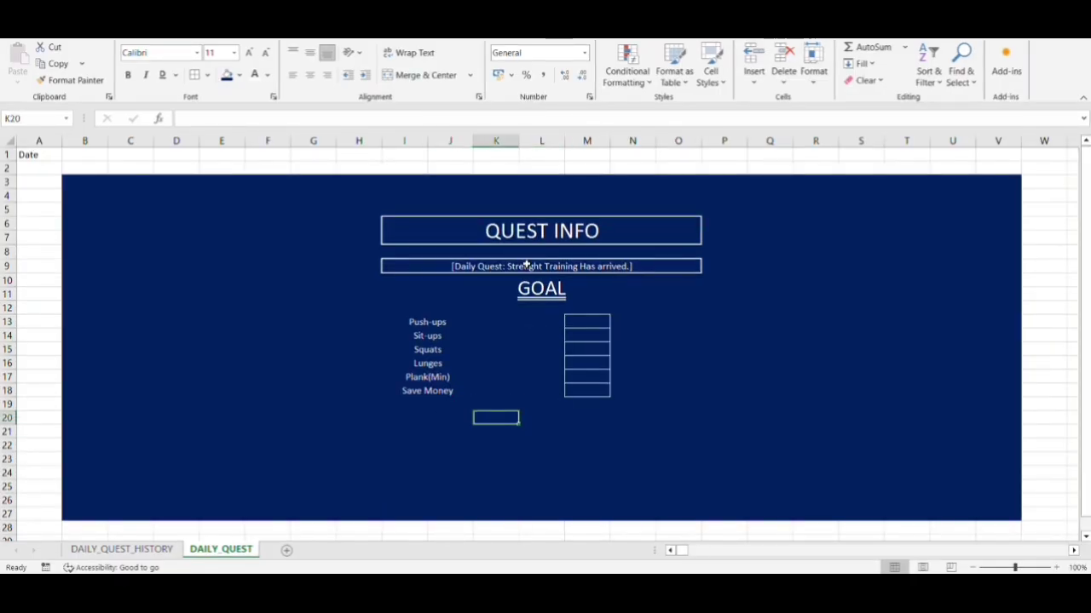
pyautogui.hotkey('shift', 'Right')
pyautogui.hotkey('shift', 'Right')
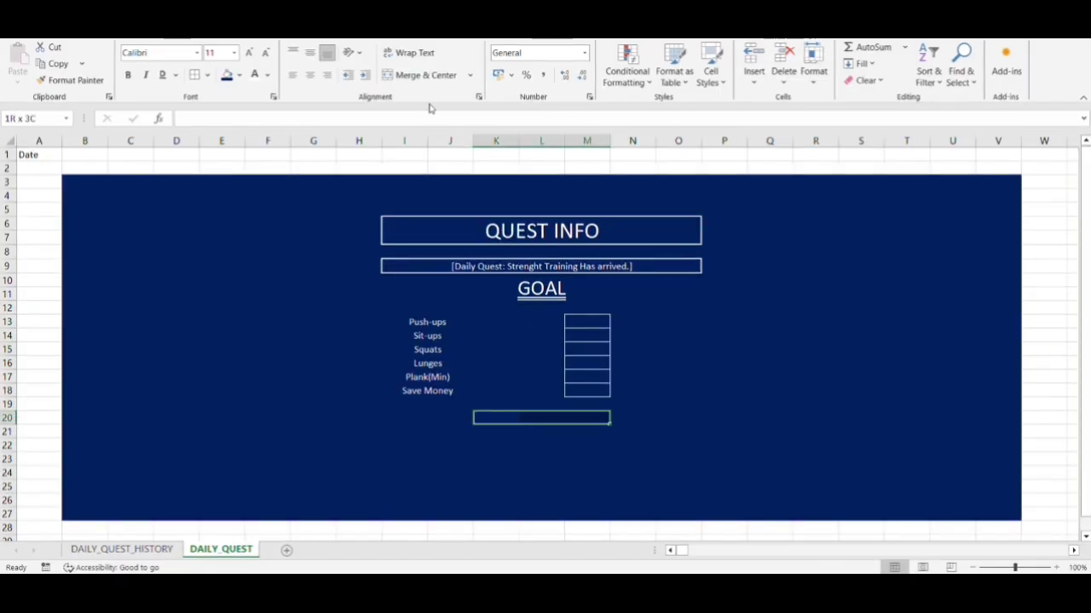
pyautogui.click(415, 76)
pyautogui.write('WA')
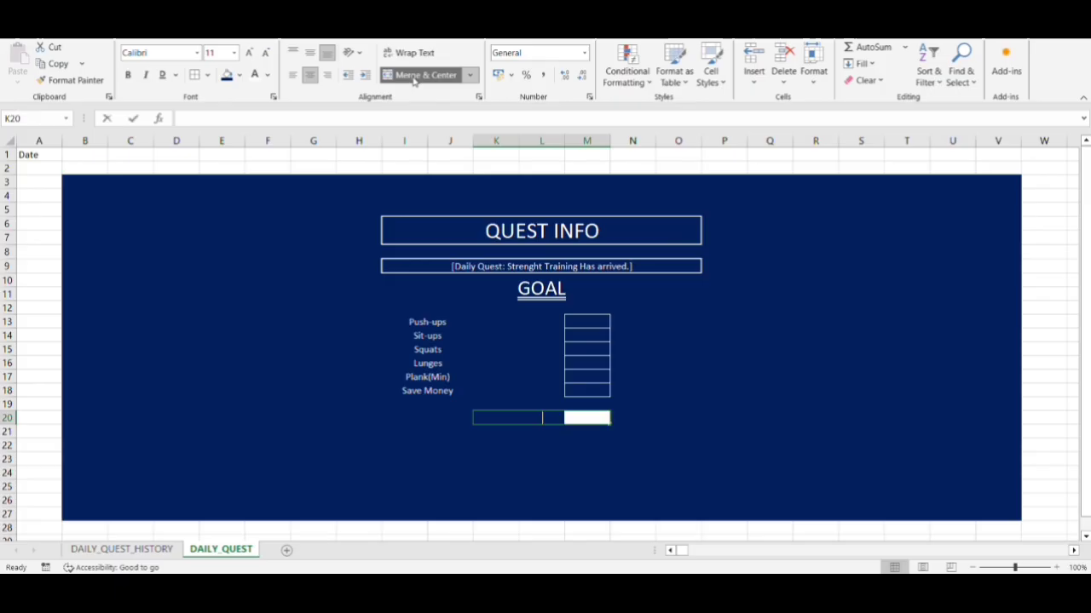
pyautogui.write('RNI')
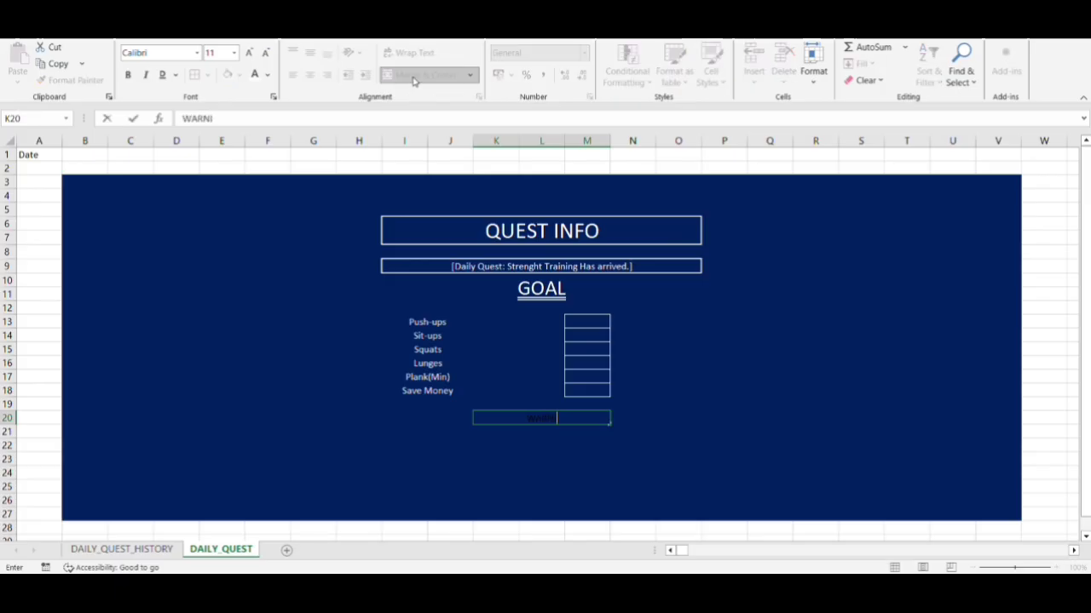
pyautogui.write('NG: failure to complete')
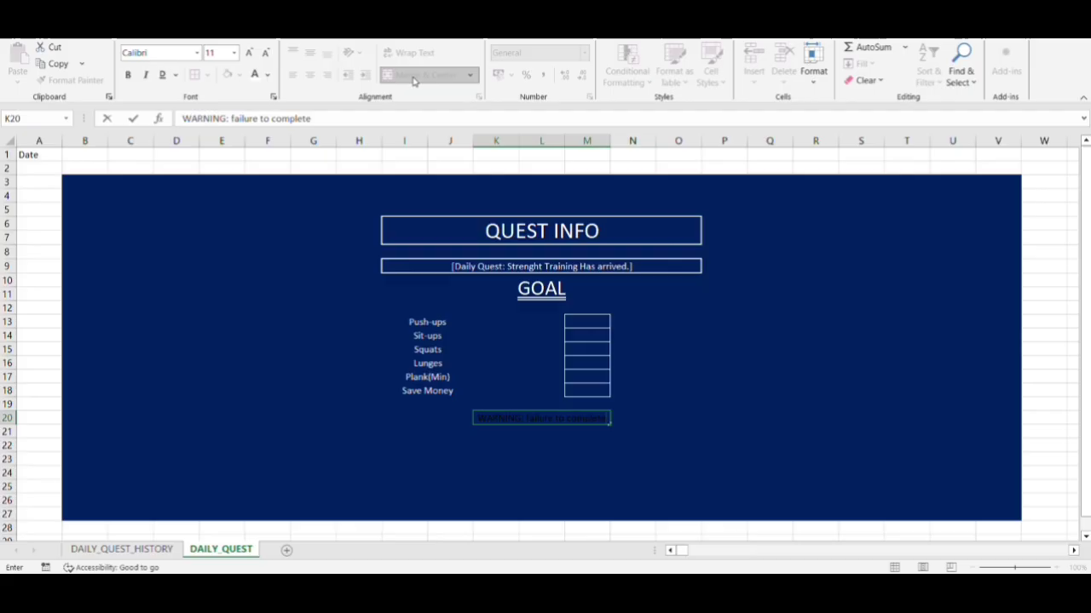
pyautogui.press('F2')
pyautogui.hotkey('shift', 'Home')
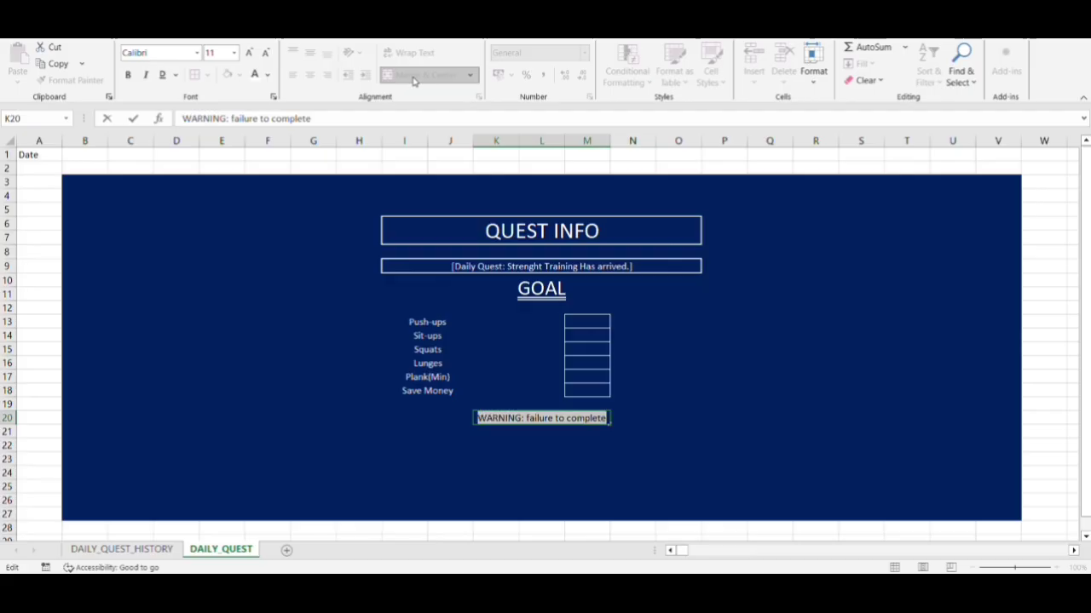
pyautogui.press('Return')
# Step: Merge and center K21:M21 and enter "the daily quest will result in" in it in white text
pyautogui.hotkey('shift', 'Right')
pyautogui.hotkey('shift', 'Right')
pyautogui.hotkey('shift', 'Right')
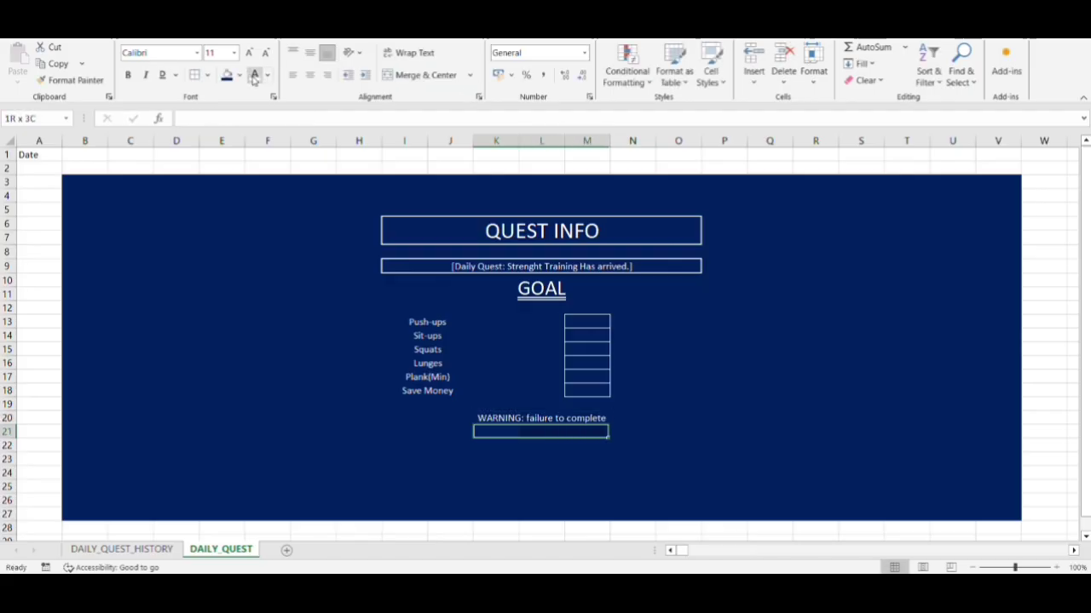
pyautogui.hotkey('shift', 'Left')
pyautogui.click(432, 78)
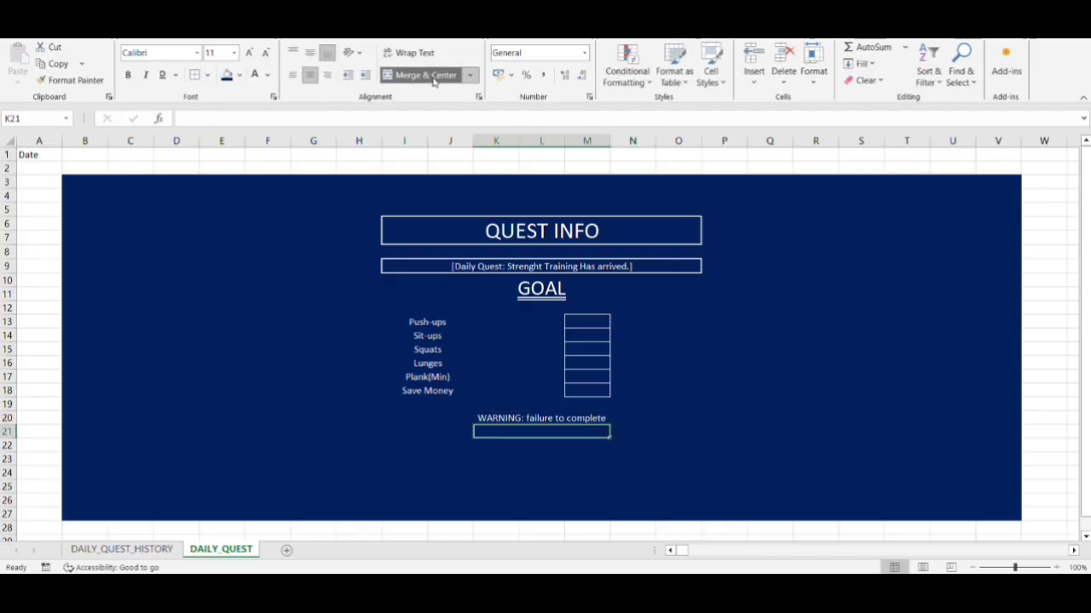
pyautogui.write('the daily q')
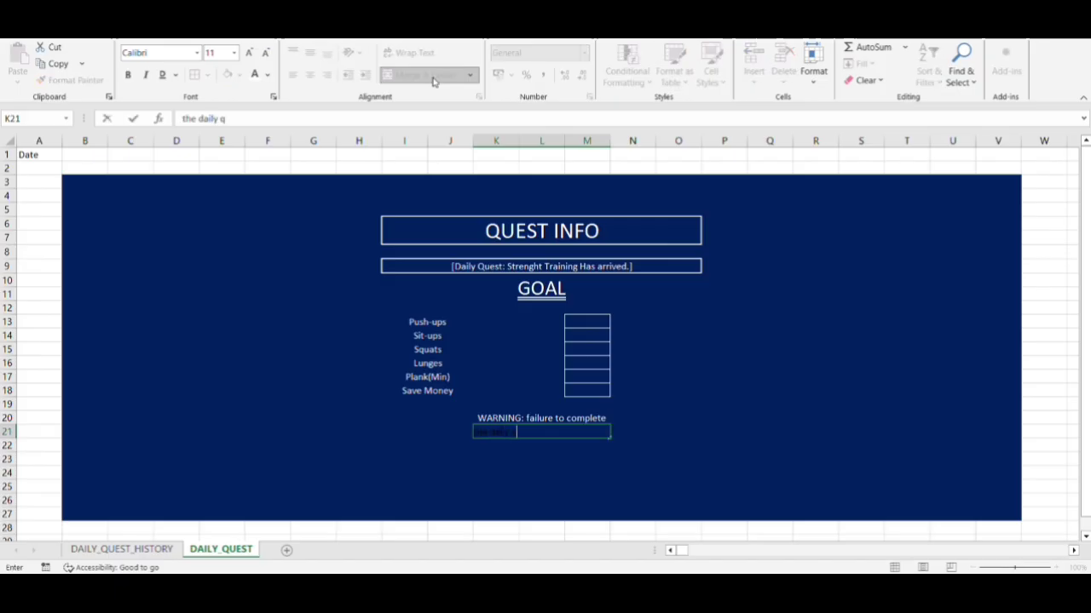
pyautogui.write('uest will result in')
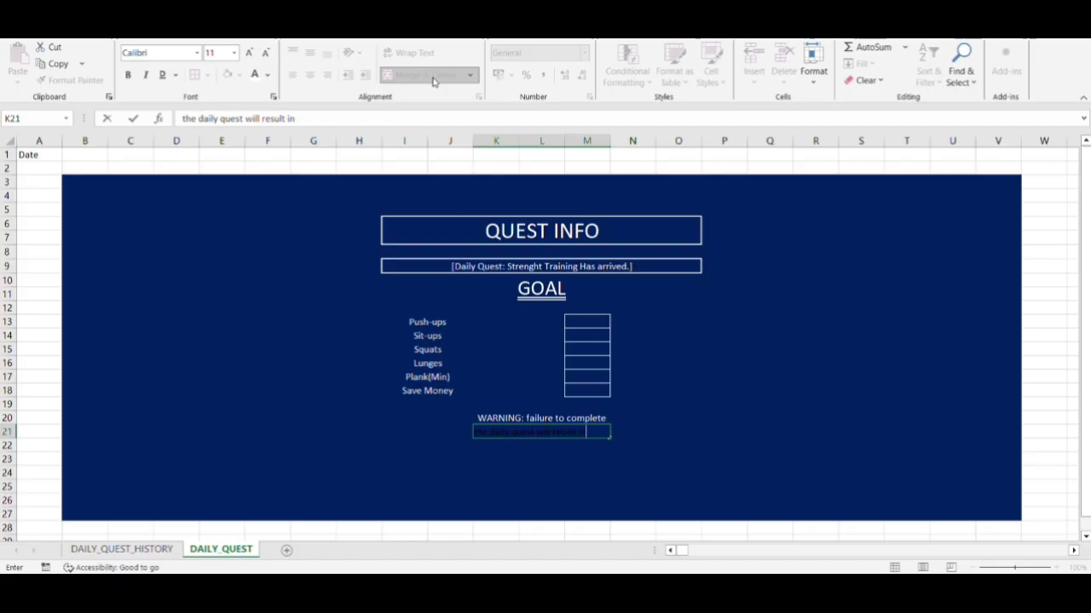
pyautogui.press('F2')
pyautogui.hotkey('shift', 'Home')
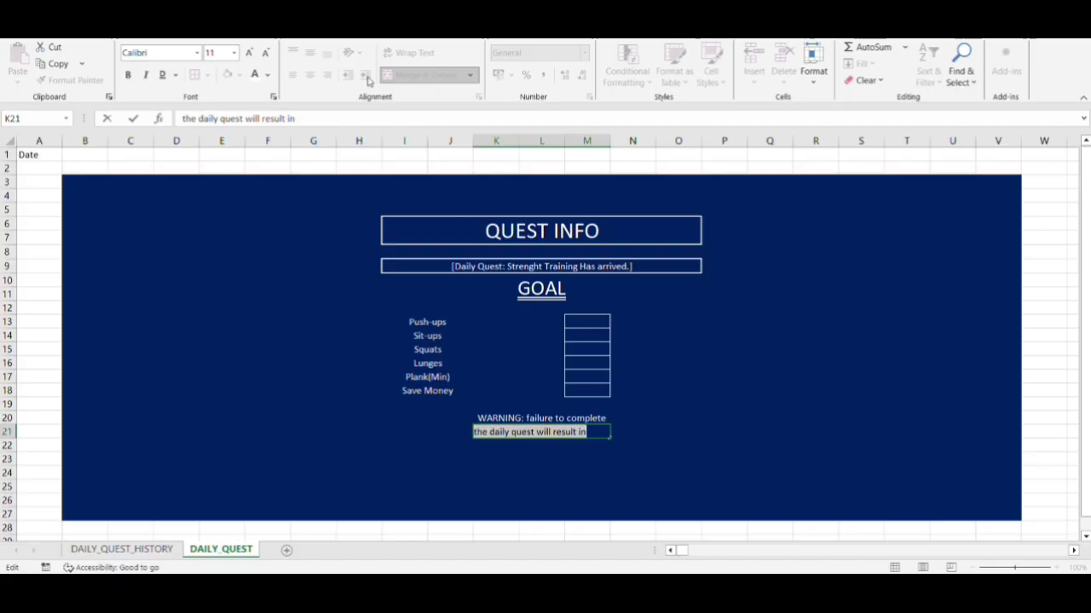
pyautogui.click(256, 78)
pyautogui.press('Return')
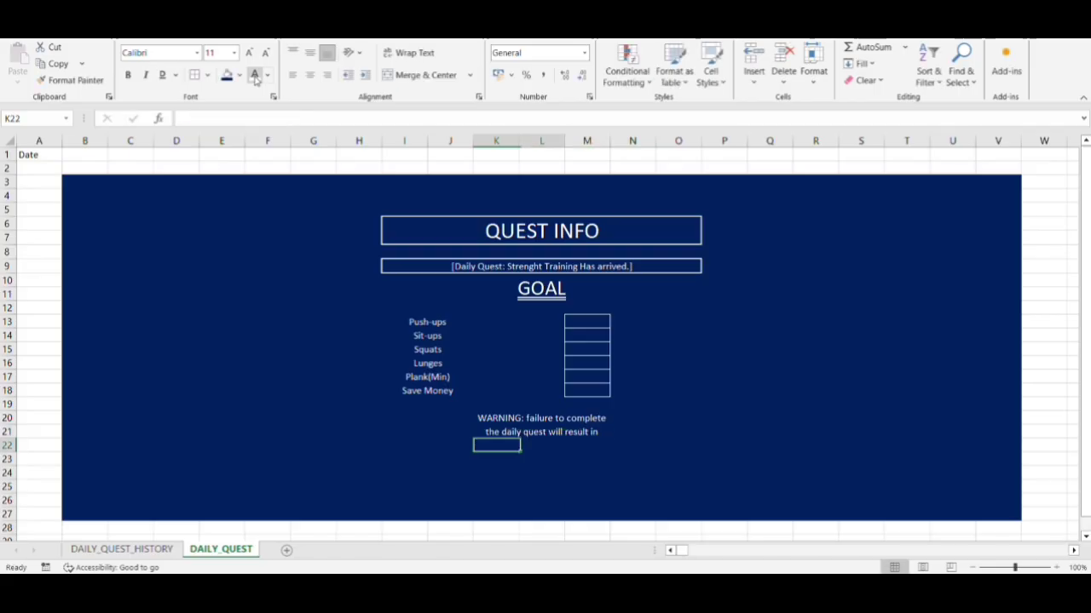
# Step: Merge and center K22:M22 and enter "an appropriate penalty" in it
pyautogui.hotkey('shift', 'Right')
pyautogui.hotkey('shift', 'Right')
pyautogui.click(408, 76)
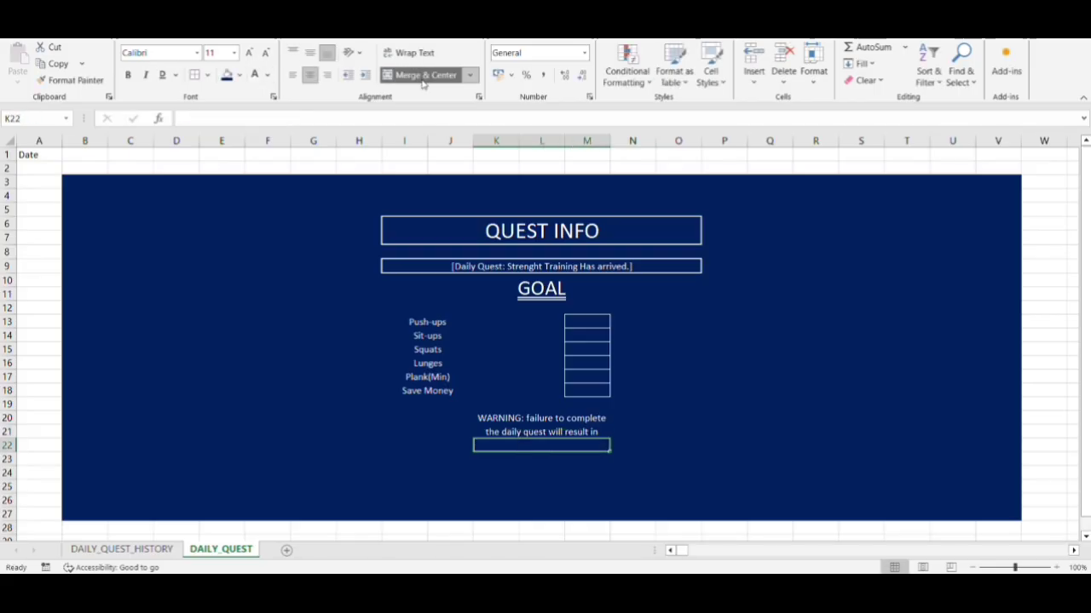
pyautogui.write('an appro')
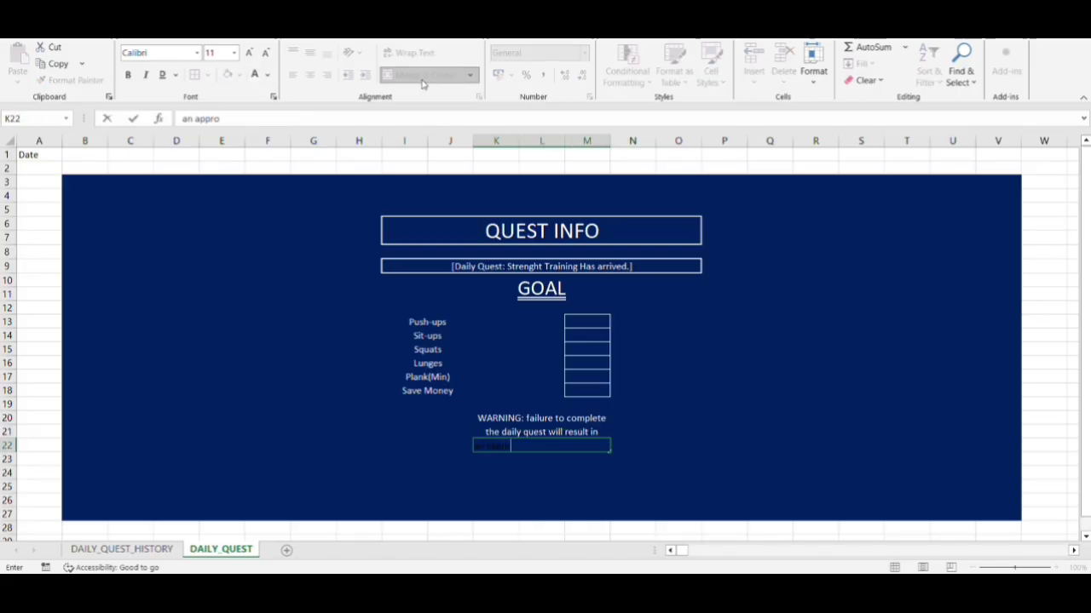
pyautogui.write('priate ')
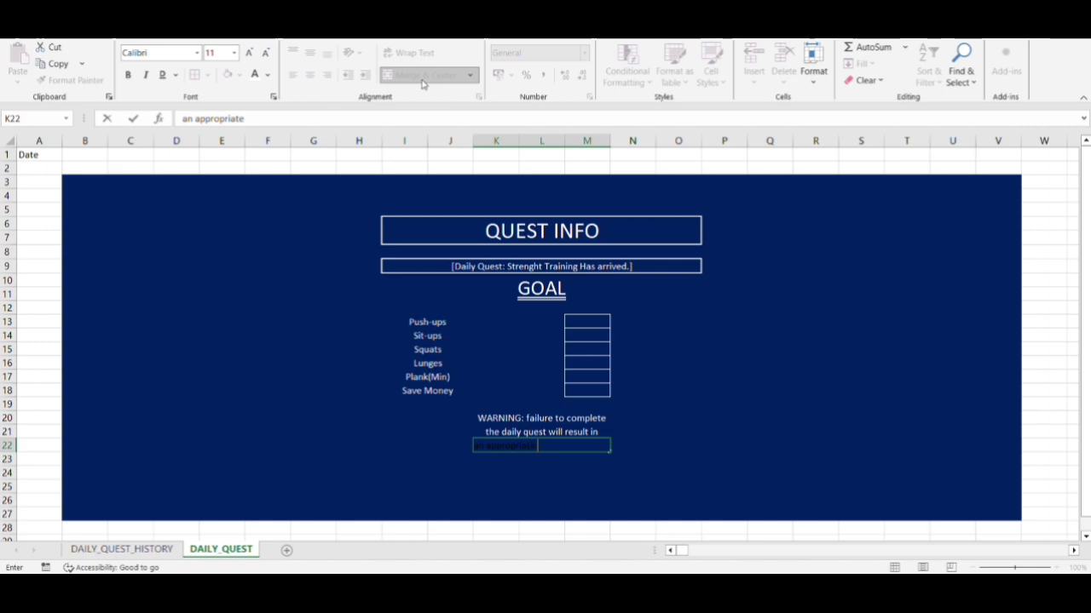
pyautogui.write('Ppenalty')
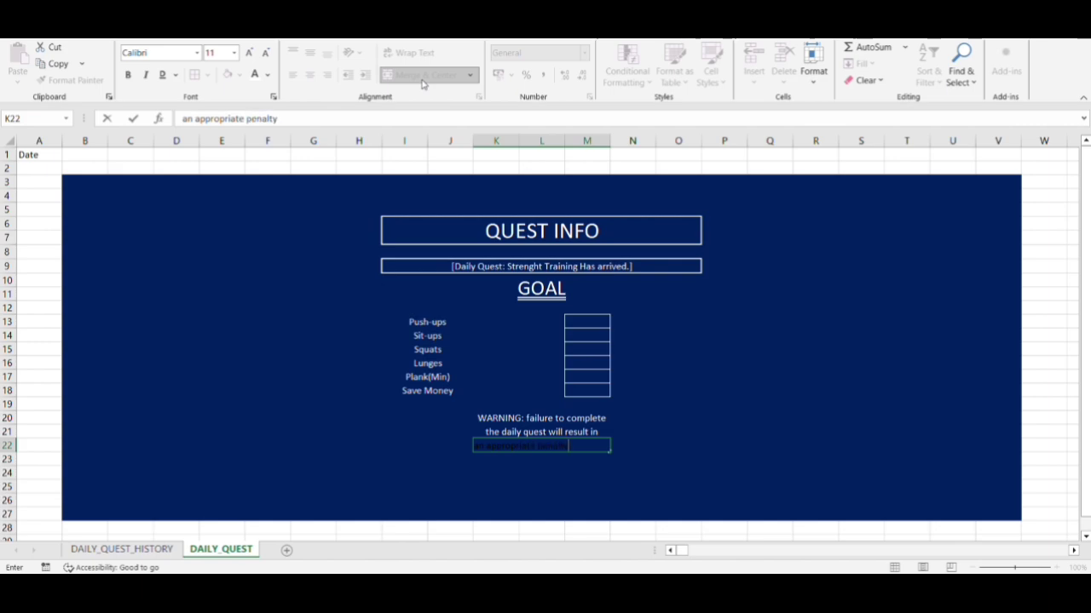
pyautogui.hotkey('ctrl', 'Return')
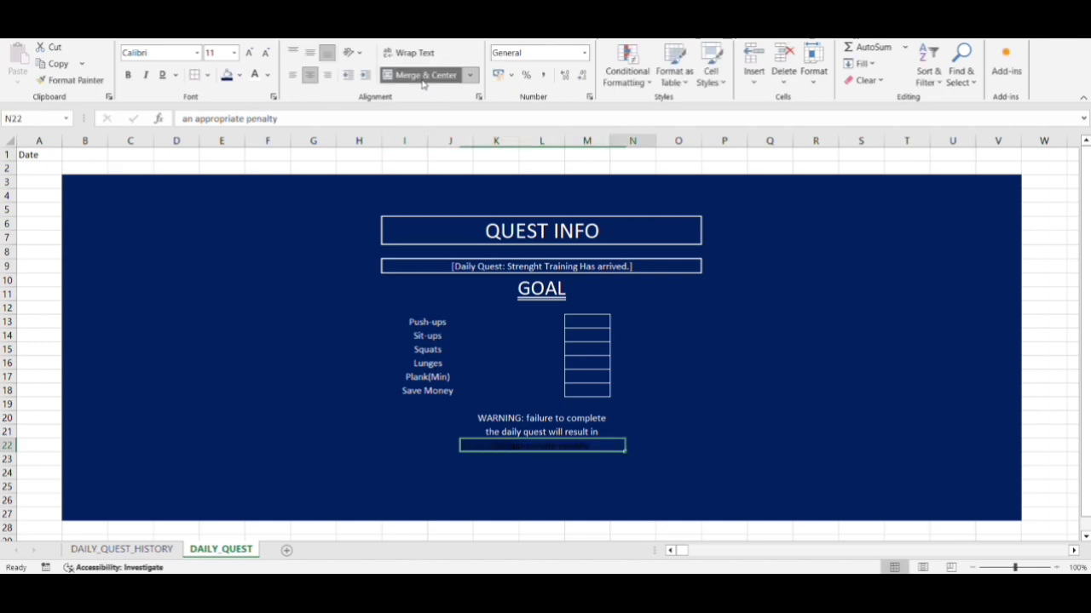
# Step: Color the word "penalty" in K22 red and the words "an appropriate" white
pyautogui.doubleClick(325, 116)
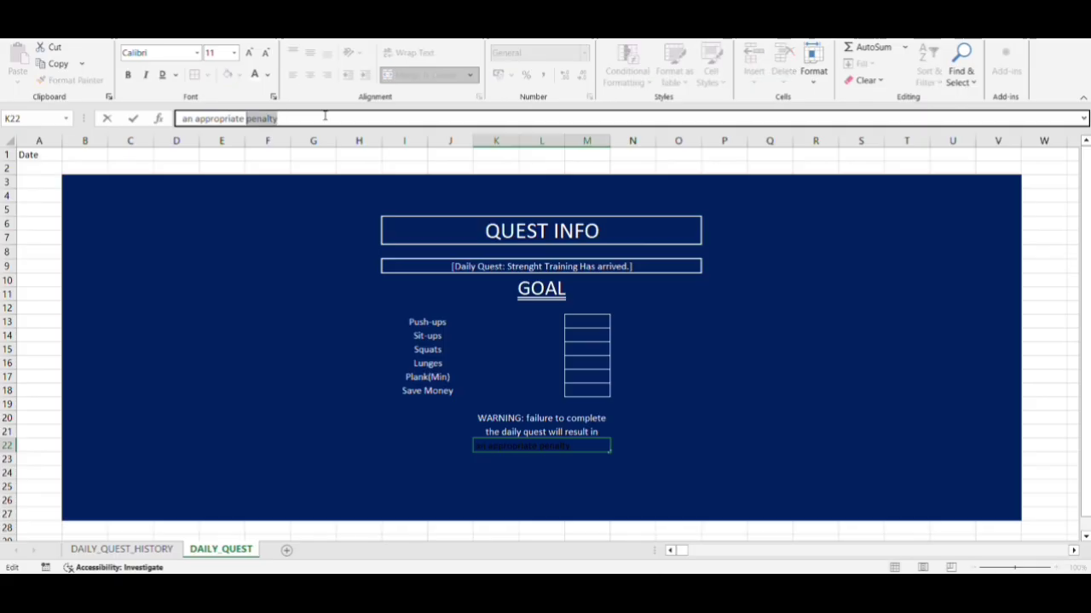
pyautogui.click(267, 75)
pyautogui.click(277, 305)
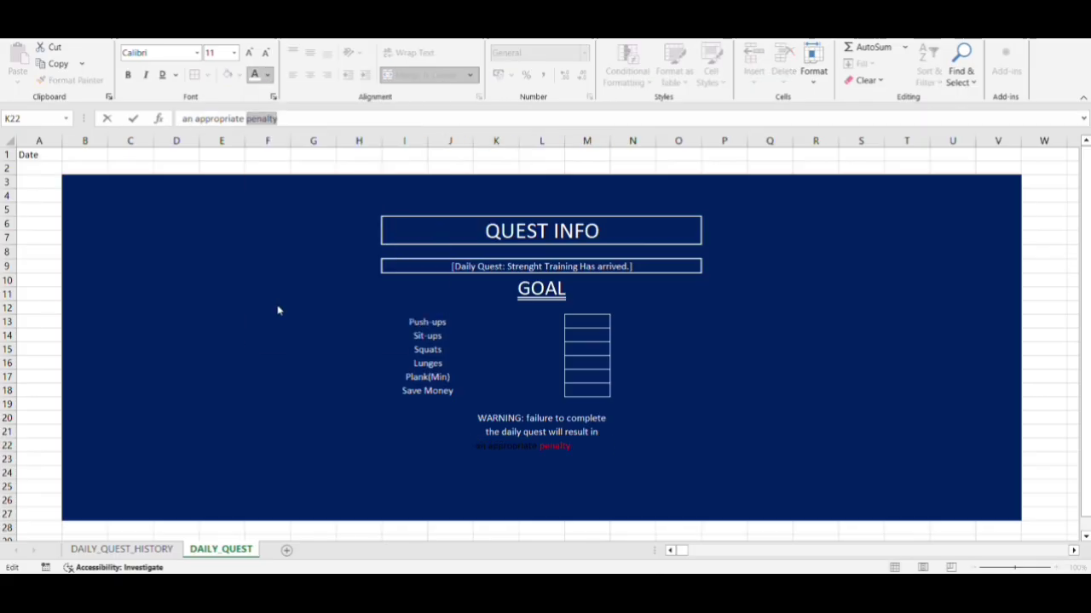
pyautogui.press('Left')
pyautogui.hotkey('ctrl', 'shift', 'Left')
pyautogui.hotkey('ctrl', 'shift', 'Left')
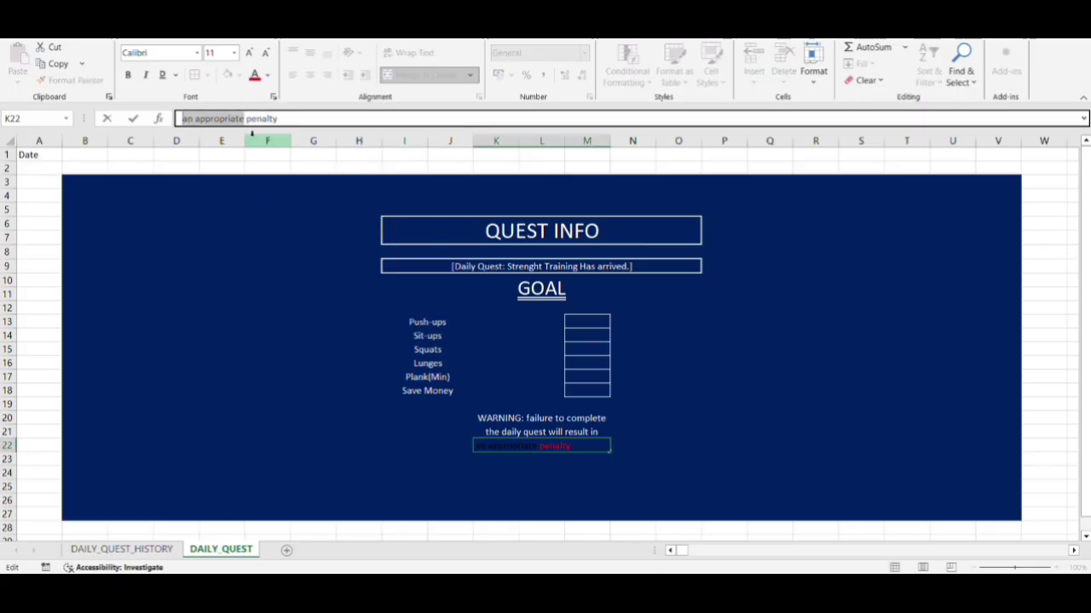
pyautogui.click(267, 75)
pyautogui.click(260, 157)
pyautogui.press('Return')
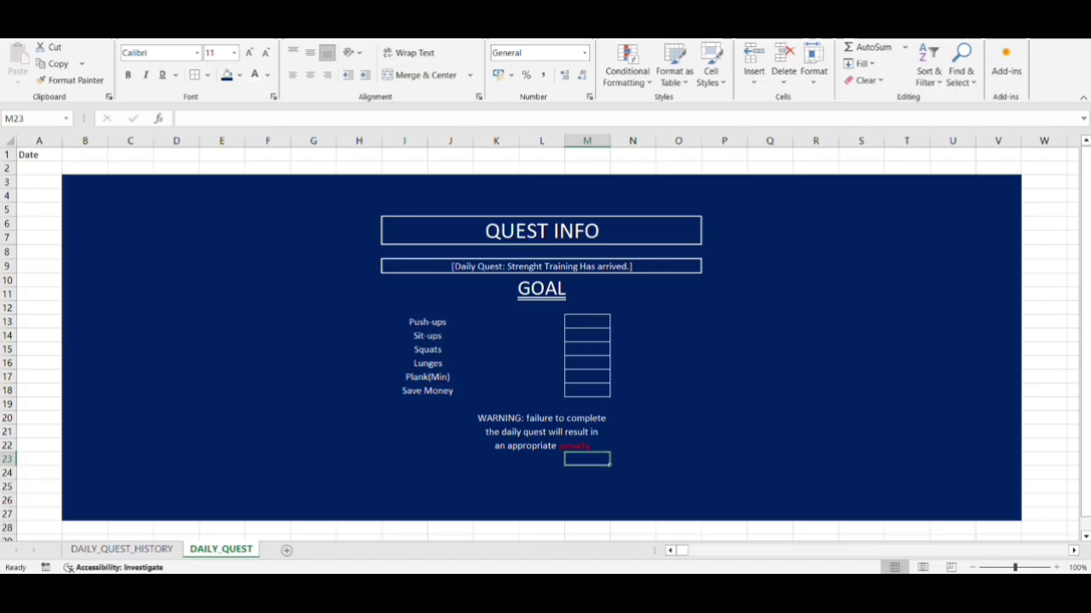
pyautogui.press('Up')
# Step: Add a new worksheet and name it DASHBOARD
pyautogui.click(286, 550)
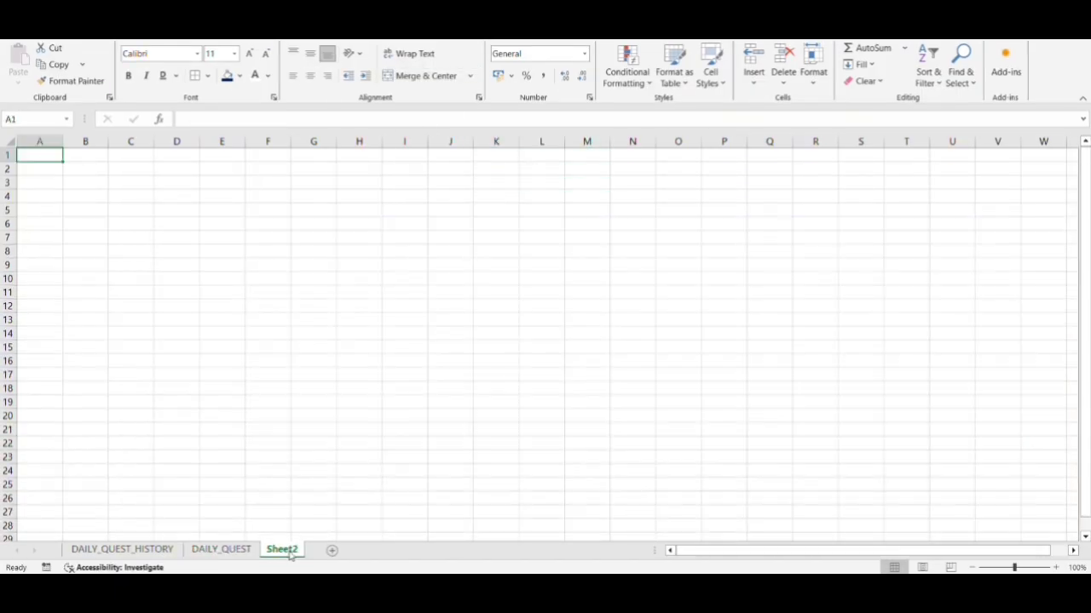
pyautogui.doubleClick(295, 550)
pyautogui.write('Das')
pyautogui.press('BackSpace')
pyautogui.press('BackSpace')
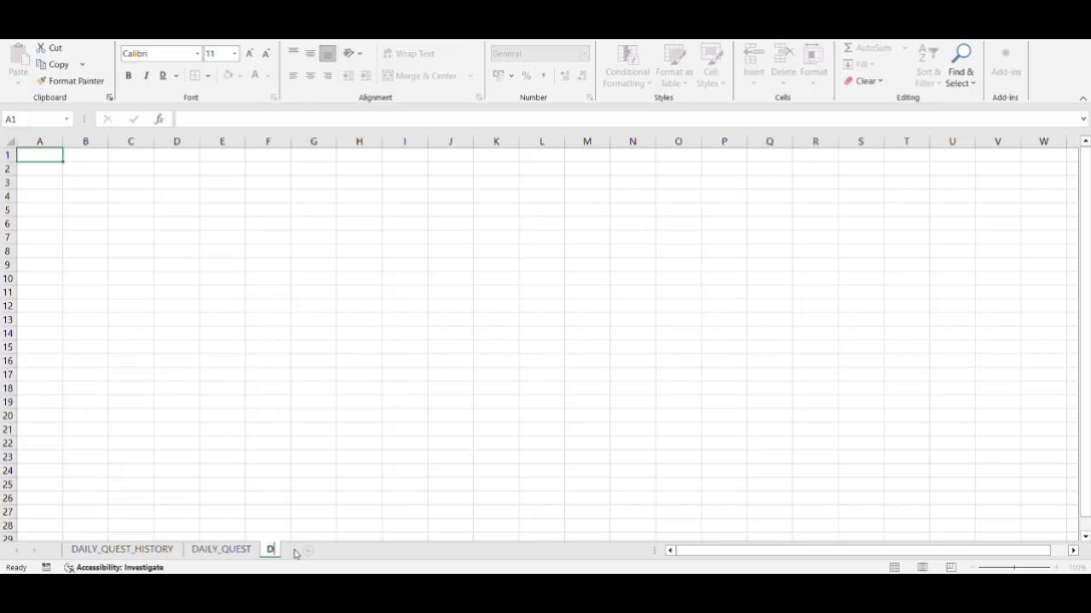
pyautogui.write('ASHBOAD')
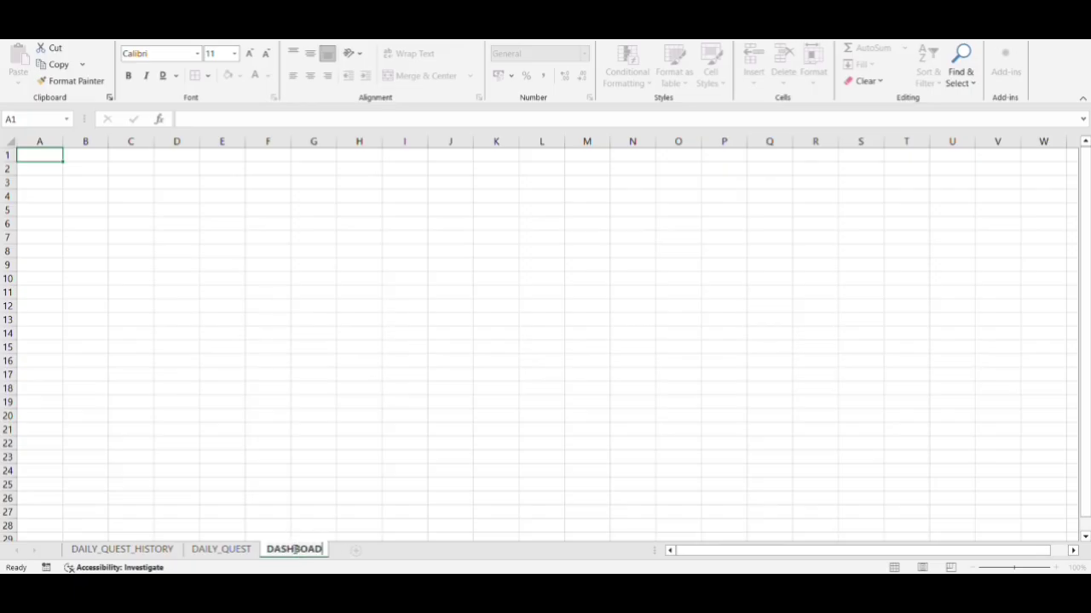
pyautogui.press('BackSpace')
pyautogui.write('RD')
pyautogui.press('Return')
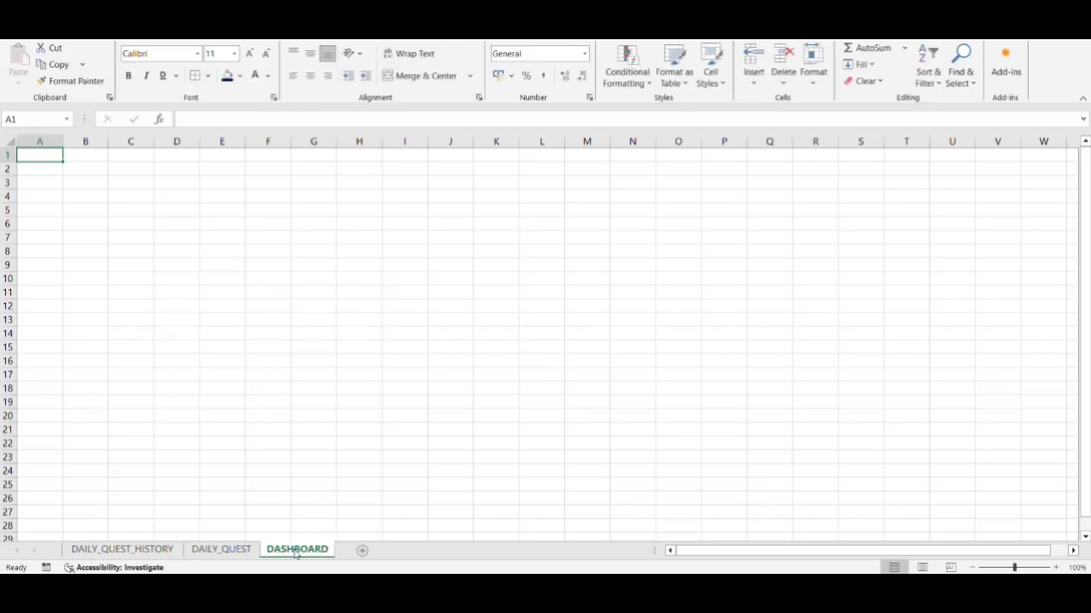
# Step: Fill the range C3:U26 on the DASHBOARD sheet with dark blue
pyautogui.click(136, 186)
pyautogui.moveTo(137, 186); pyautogui.dragTo(132, 333)
pyautogui.hotkey('shift', 'Down')
pyautogui.hotkey('shift', 'Down')
pyautogui.hotkey('shift', 'Down')
pyautogui.hotkey('shift', 'Down')
pyautogui.hotkey('shift', 'Down')
pyautogui.hotkey('shift', 'Down')
pyautogui.hotkey('shift', 'Down')
pyautogui.hotkey('shift', 'Down')
pyautogui.hotkey('shift', 'Down')
pyautogui.hotkey('shift', 'Down')
pyautogui.hotkey('shift', 'Down')
pyautogui.hotkey('shift', 'Down')
pyautogui.hotkey('shift', 'Right')
pyautogui.hotkey('shift', 'Right')
pyautogui.hotkey('shift', 'Right')
pyautogui.hotkey('shift', 'Right')
pyautogui.hotkey('shift', 'Right')
pyautogui.hotkey('shift', 'Right')
pyautogui.hotkey('shift', 'Right')
pyautogui.hotkey('shift', 'Right')
pyautogui.hotkey('shift', 'Right')
pyautogui.hotkey('shift', 'Right')
pyautogui.hotkey('shift', 'Right')
pyautogui.hotkey('shift', 'Right')
pyautogui.hotkey('shift', 'Right')
pyautogui.hotkey('shift', 'Right')
pyautogui.hotkey('shift', 'Right')
pyautogui.hotkey('shift', 'Right')
pyautogui.hotkey('shift', 'Right')
pyautogui.hotkey('shift', 'Right')
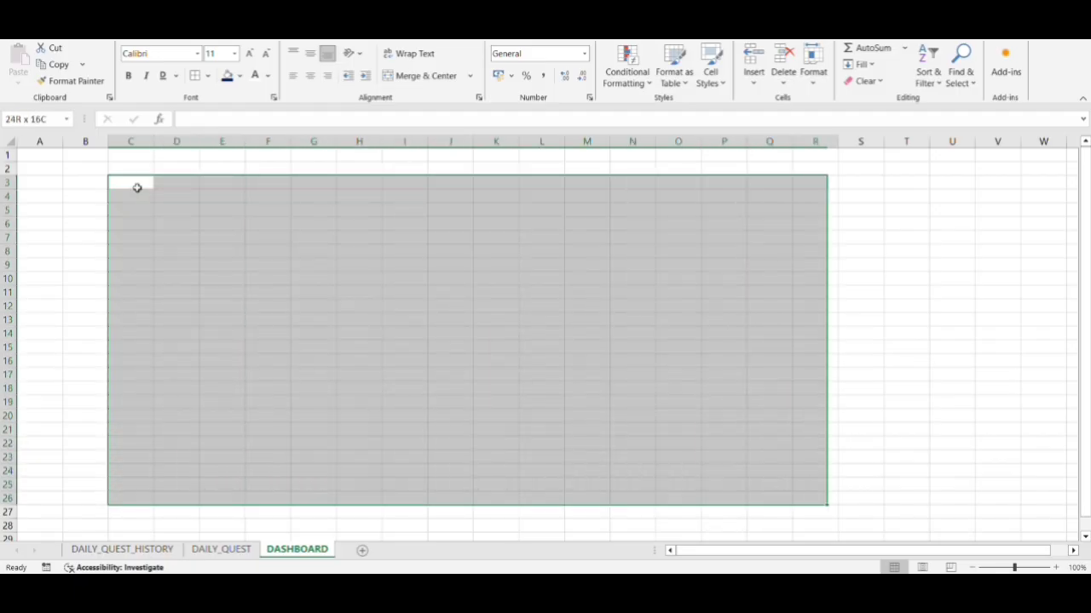
pyautogui.click(227, 80)
# Step: Draw a white outside border around I4:O6 as an empty title box
pyautogui.press('Down')
pyautogui.press('Right')
pyautogui.press('Right')
pyautogui.press('Right')
pyautogui.press('Right')
pyautogui.press('Right')
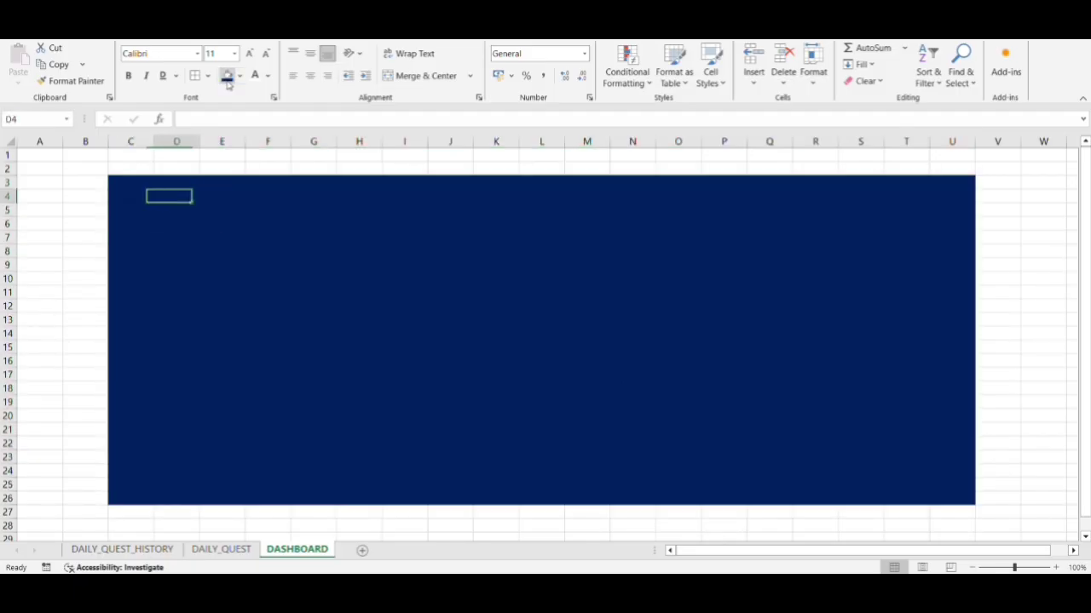
pyautogui.press('Right')
pyautogui.hotkey('shift', 'Down')
pyautogui.hotkey('shift', 'Down')
pyautogui.hotkey('shift', 'Right')
pyautogui.hotkey('shift', 'Right')
pyautogui.hotkey('shift', 'Right')
pyautogui.hotkey('shift', 'Right')
pyautogui.hotkey('shift', 'Right')
pyautogui.hotkey('shift', 'Right')
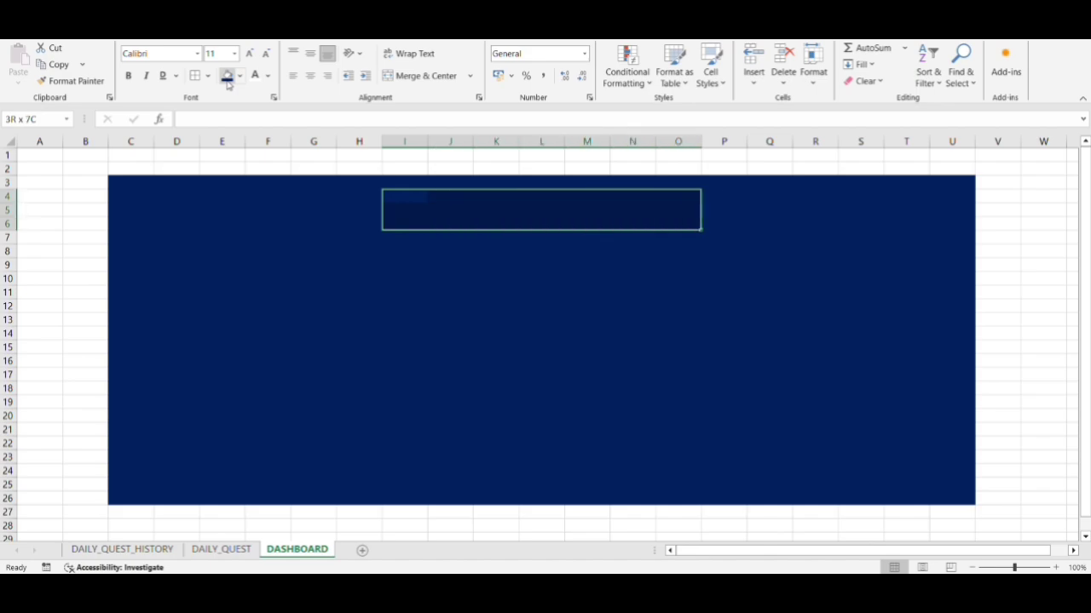
pyautogui.click(208, 75)
pyautogui.click(214, 233)
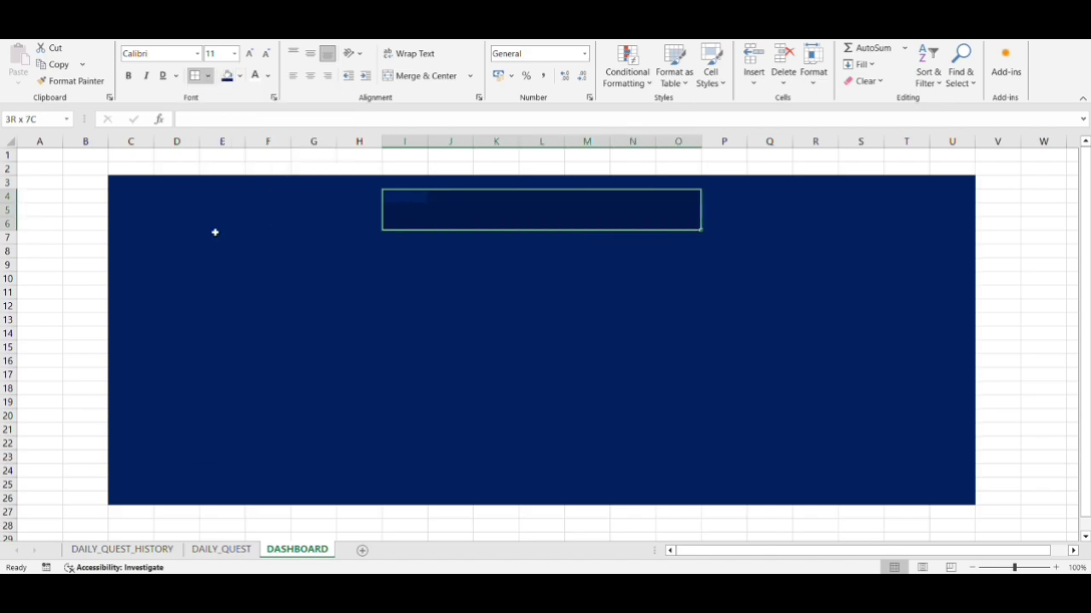
# Step: Merge and center J11:K11 and enter "LEVEL" in it in white text
pyautogui.press('Down')
pyautogui.press('Down')
pyautogui.press('Down')
pyautogui.press('Down')
pyautogui.press('Down')
pyautogui.press('Right')
pyautogui.press('Down')
pyautogui.press('Down')
pyautogui.hotkey('shift', 'Right')
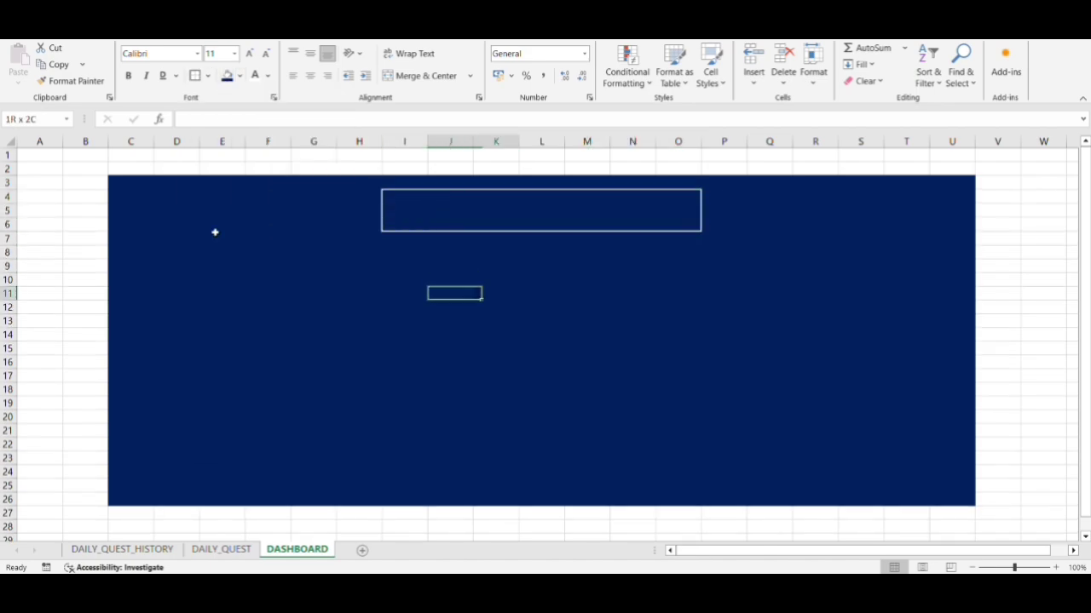
pyautogui.click(419, 76)
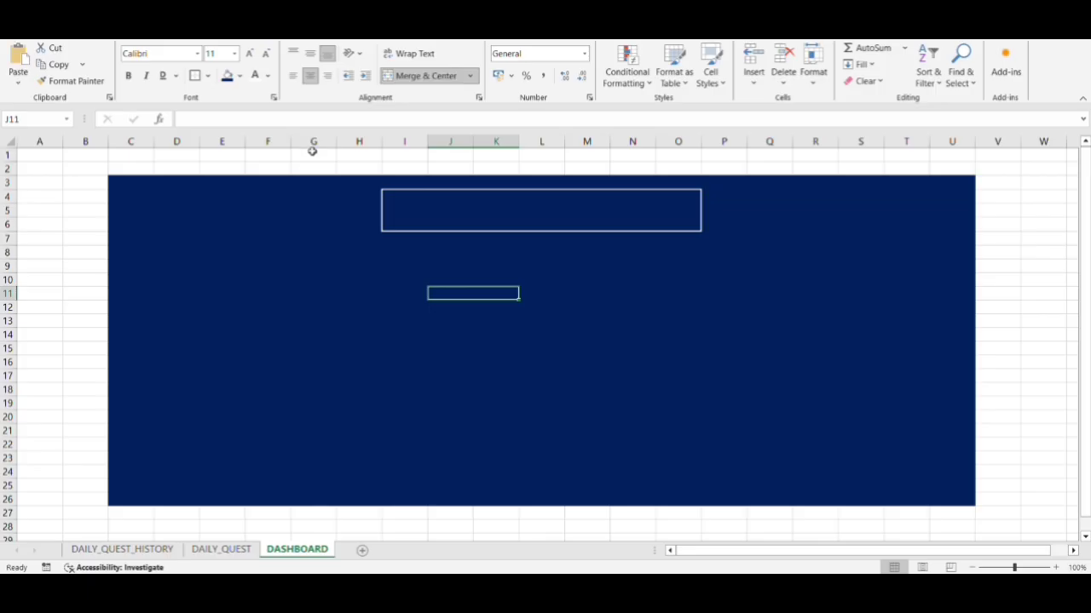
pyautogui.write('LEVEL')
pyautogui.press('Return')
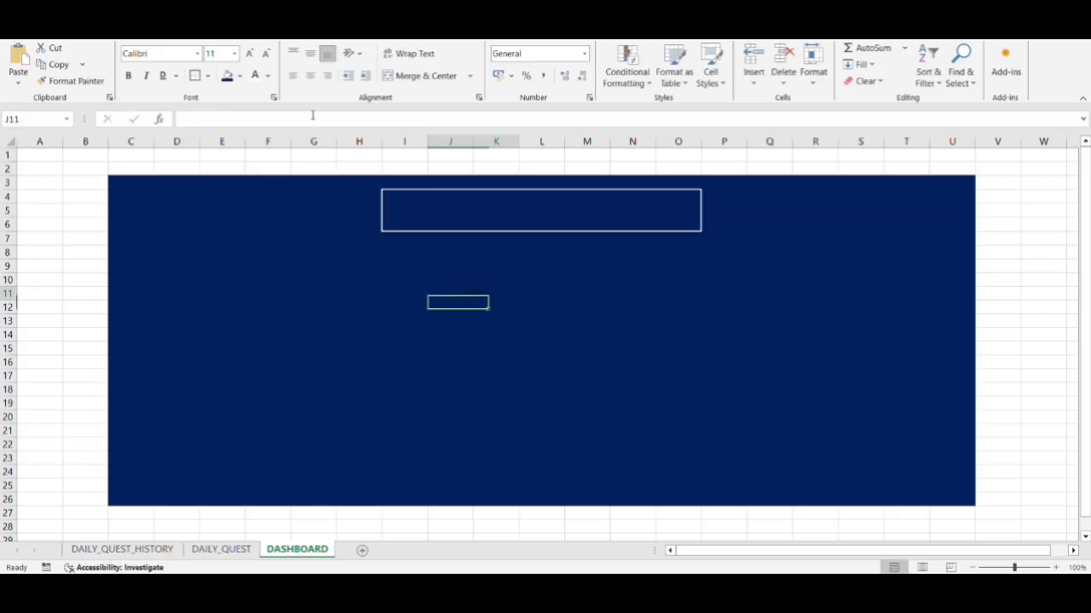
pyautogui.press('Up')
pyautogui.click(256, 77)
# Step: Merge and center M11:N11 and enter "RANK" in it in white text
pyautogui.press('Right')
pyautogui.press('Right')
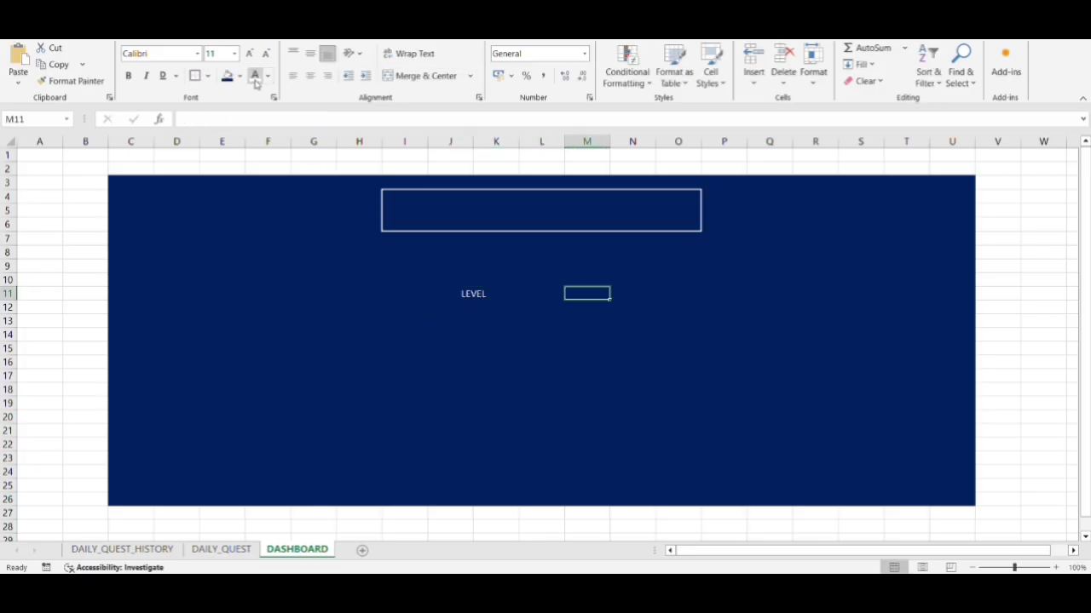
pyautogui.hotkey('shift', 'Right')
pyautogui.click(419, 75)
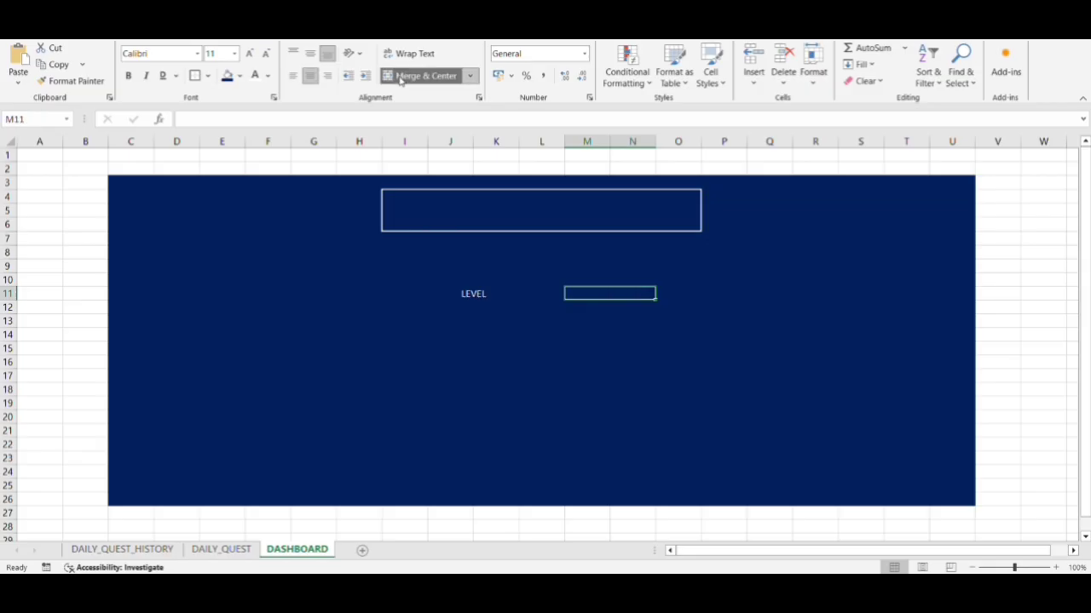
pyautogui.click(213, 120)
pyautogui.write('RANK')
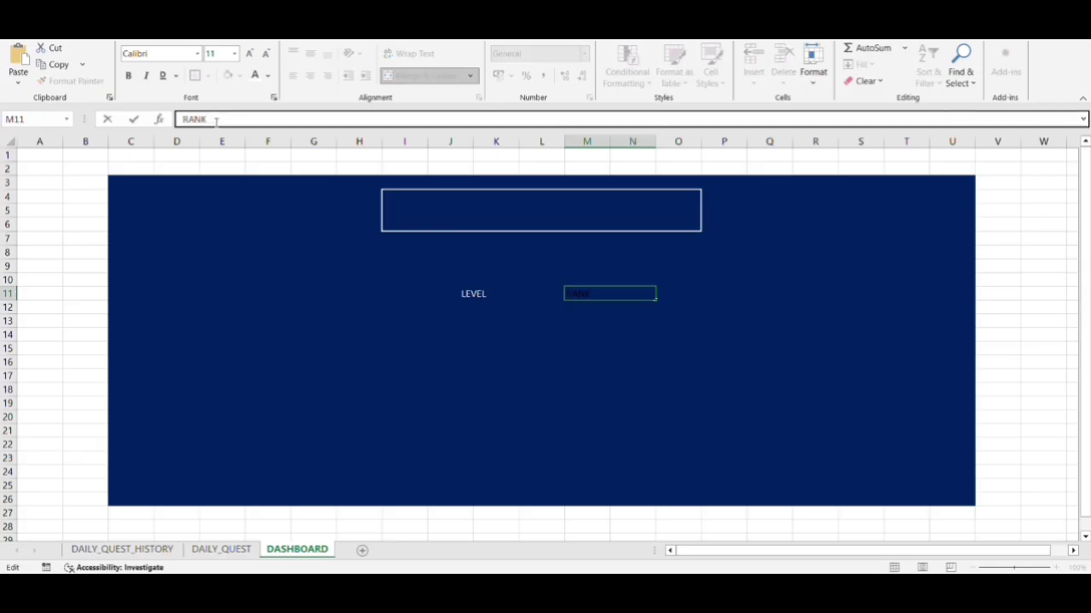
pyautogui.click(255, 75)
pyautogui.press('Return')
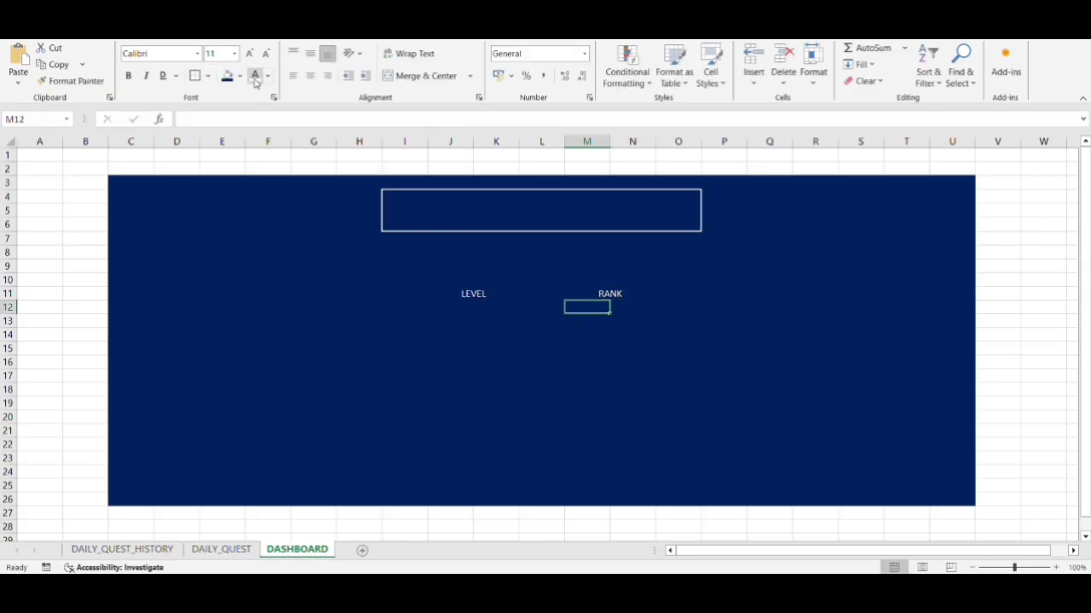
# Step: Draw a white outside border around H13:P16 below the LEVEL and RANK labels
pyautogui.press('Left')
pyautogui.press('Left')
pyautogui.press('Left')
pyautogui.press('Left')
pyautogui.press('Down')
pyautogui.press('Left')
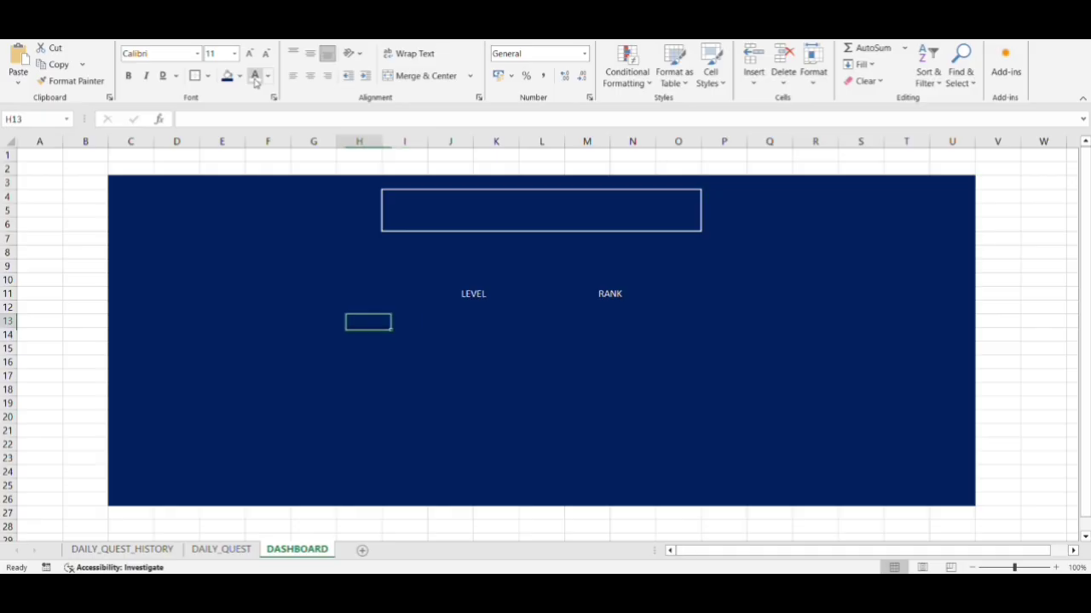
pyautogui.hotkey('shift', 'Down')
pyautogui.hotkey('shift', 'Down')
pyautogui.hotkey('shift', 'Down')
pyautogui.hotkey('shift', 'Right')
pyautogui.hotkey('shift', 'Right')
pyautogui.hotkey('shift', 'Right')
pyautogui.hotkey('shift', 'Right')
pyautogui.hotkey('shift', 'Right')
pyautogui.hotkey('shift', 'Right')
pyautogui.hotkey('shift', 'Right')
pyautogui.hotkey('shift', 'Right')
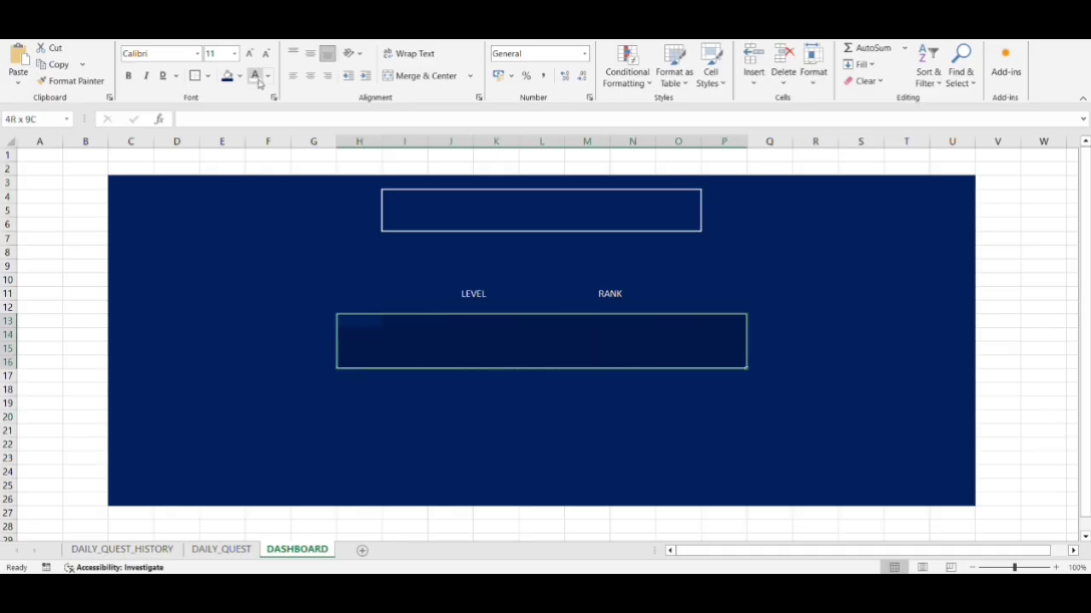
pyautogui.click(195, 76)
# Step: Draw a white outside border around H18:P24 for the statistics box
pyautogui.press('Down')
pyautogui.press('Down')
pyautogui.press('Down')
pyautogui.press('Down')
pyautogui.press('Down')
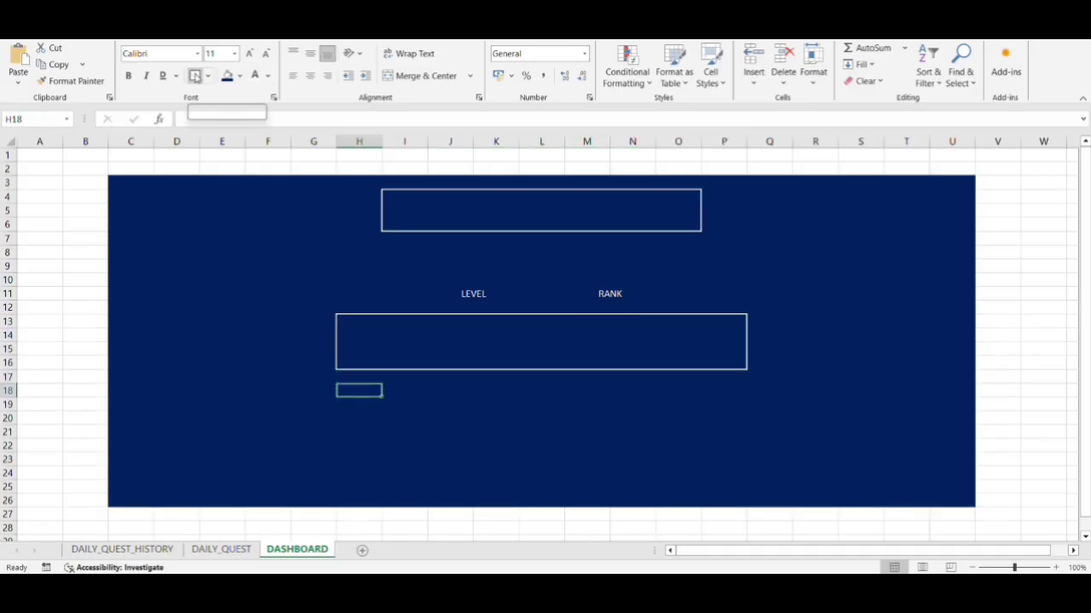
pyautogui.hotkey('shift', 'Down')
pyautogui.hotkey('shift', 'Down')
pyautogui.hotkey('shift', 'Down')
pyautogui.hotkey('shift', 'Down')
pyautogui.hotkey('shift', 'Down')
pyautogui.hotkey('shift', 'Down')
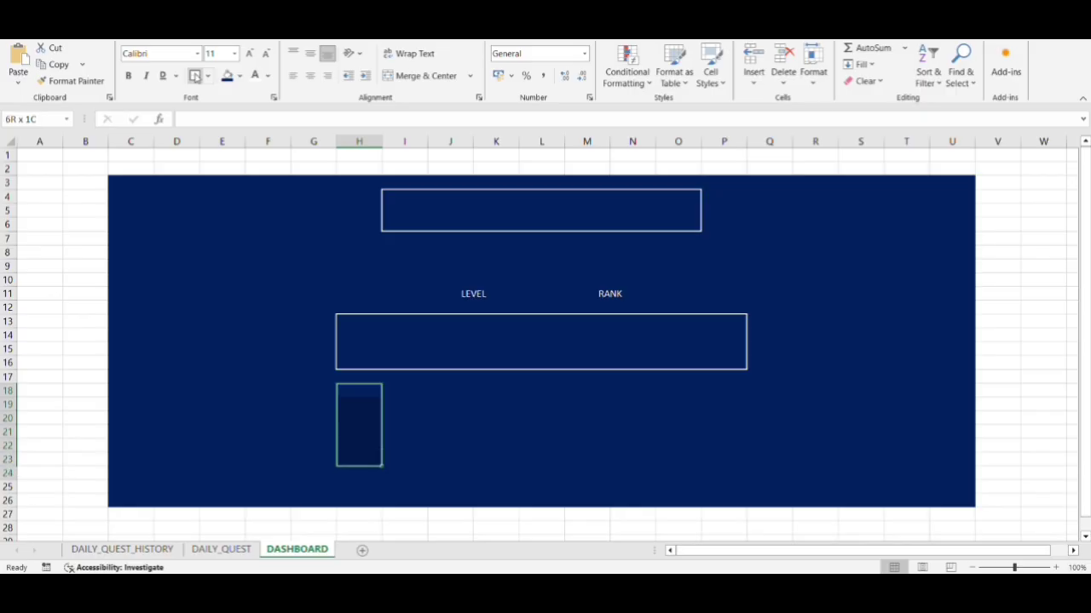
pyautogui.hotkey('shift', 'Right')
pyautogui.hotkey('shift', 'Right')
pyautogui.hotkey('shift', 'Right')
pyautogui.hotkey('shift', 'Right')
pyautogui.hotkey('shift', 'Right')
pyautogui.hotkey('shift', 'Right')
pyautogui.hotkey('shift', 'Right')
pyautogui.hotkey('shift', 'Right')
pyautogui.click(195, 76)
# Step: Merge and center H19:J19 and enter "Total XP" in it in white text
pyautogui.press('Down')
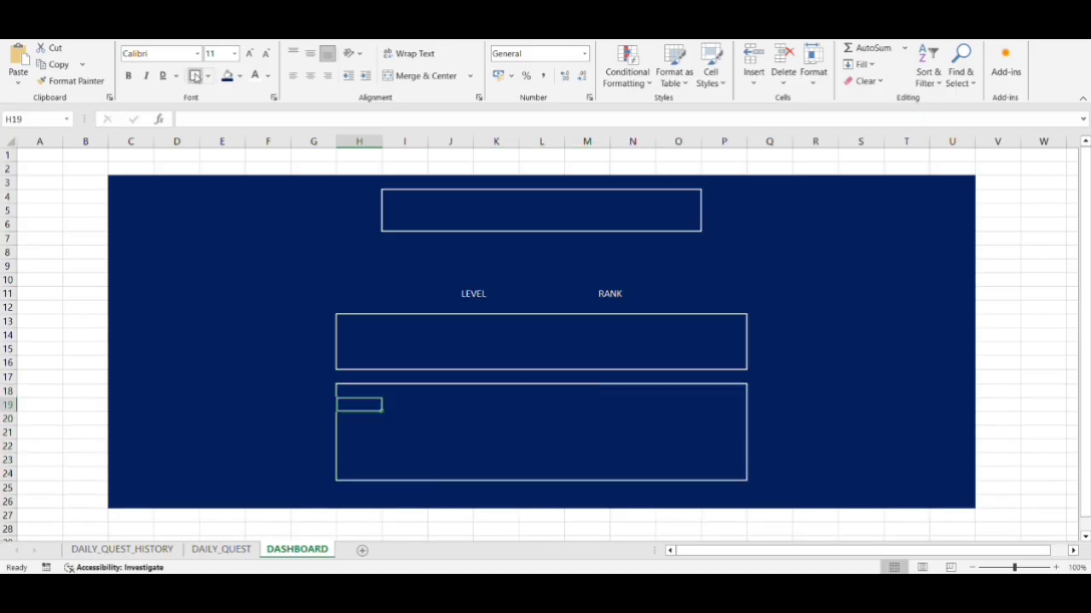
pyautogui.hotkey('shift', 'Right')
pyautogui.hotkey('shift', 'Right')
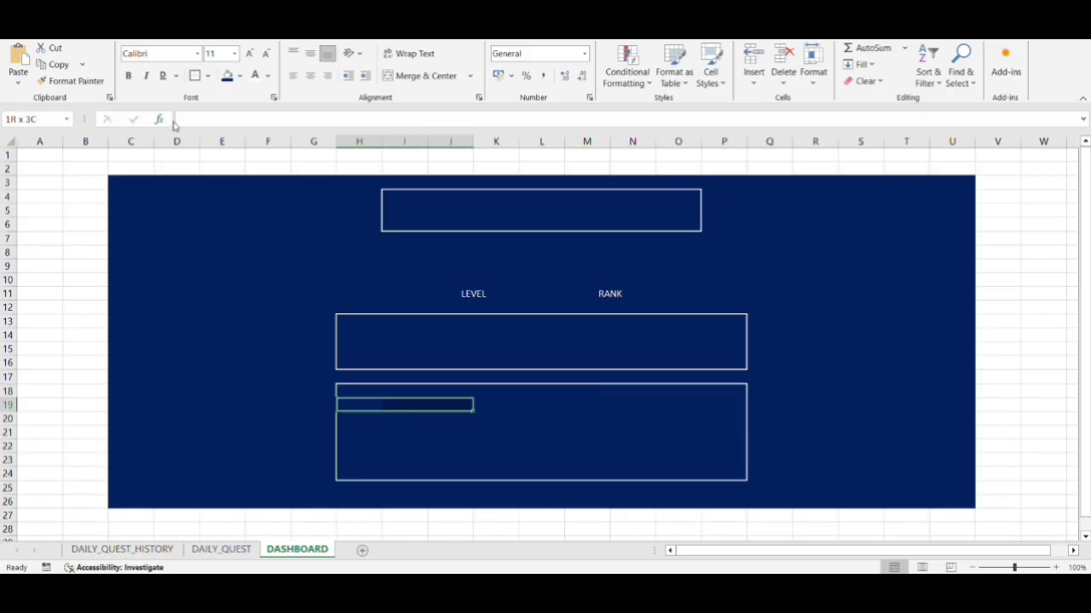
pyautogui.click(409, 77)
pyautogui.write('Total XP')
pyautogui.press('Return')
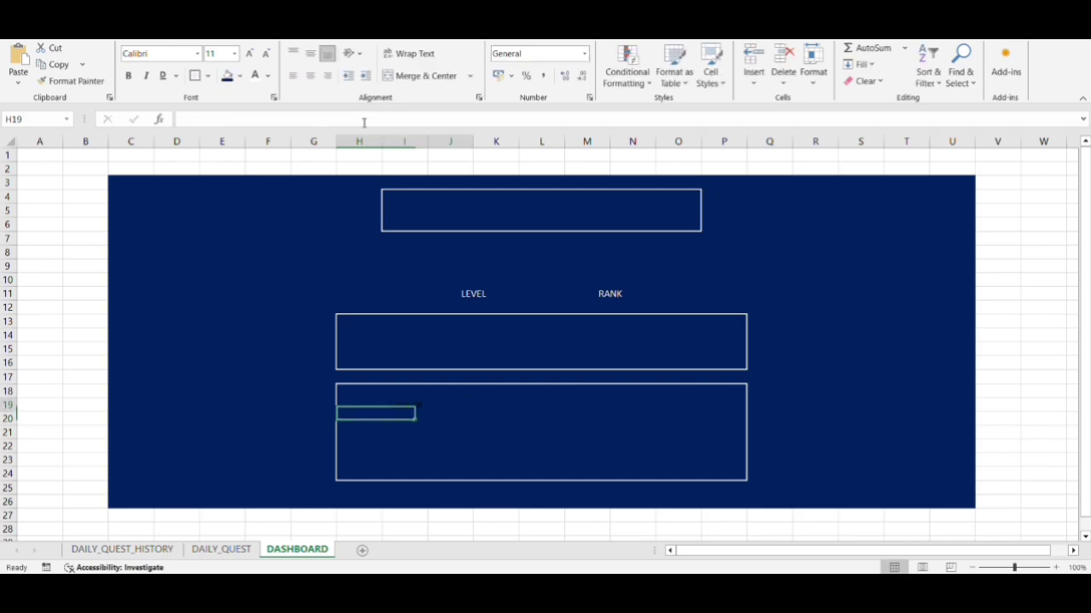
pyautogui.press('Up')
pyautogui.click(254, 75)
# Step: Merge and center H21:J21 and enter "XP Needed For Next Level" in it in white text
pyautogui.press('Down')
pyautogui.press('Down')
pyautogui.hotkey('shift', 'Right')
pyautogui.hotkey('shift', 'Right')
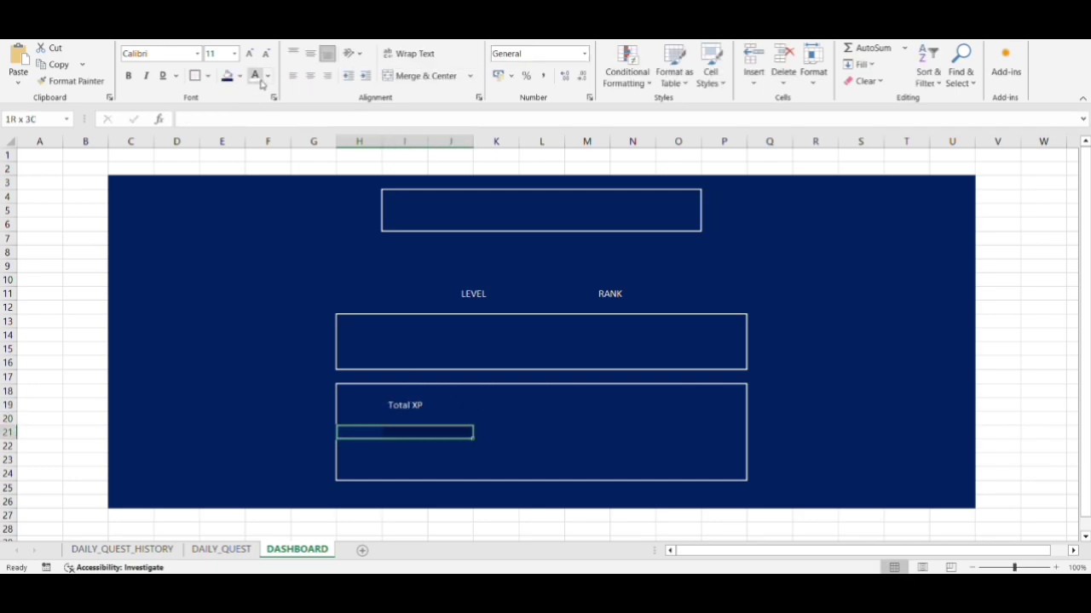
pyautogui.click(406, 77)
pyautogui.write('XP Needed For Next Level')
pyautogui.press('Return')
pyautogui.press('Up')
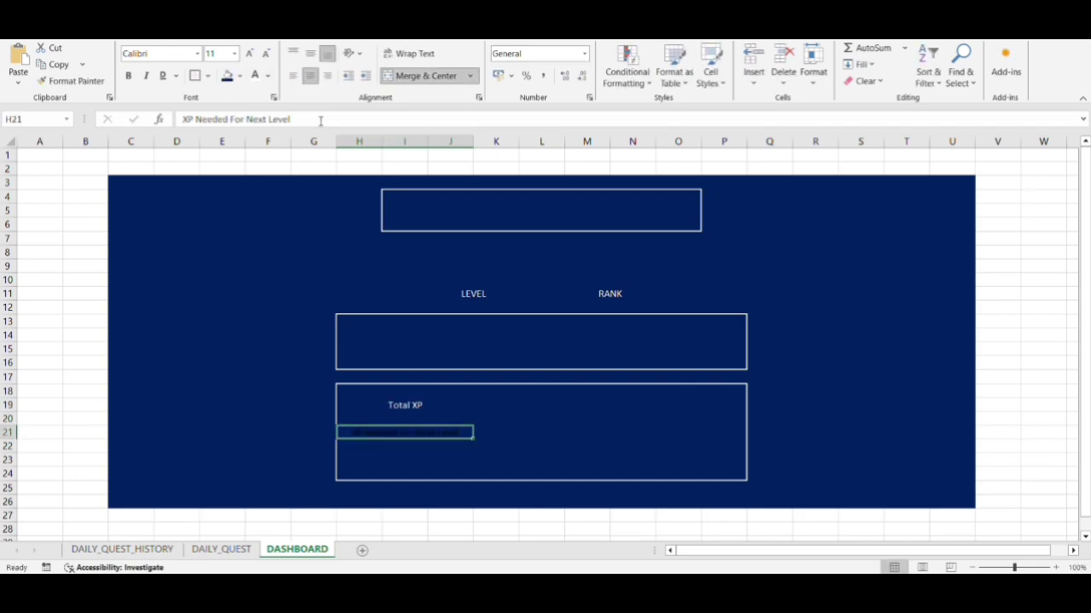
pyautogui.click(254, 75)
# Step: Merge and center H23:J23 and enter "Total Quests Completed" in it in white text
pyautogui.press('Down')
pyautogui.press('Down')
pyautogui.hotkey('shift', 'Right')
pyautogui.hotkey('shift', 'Right')
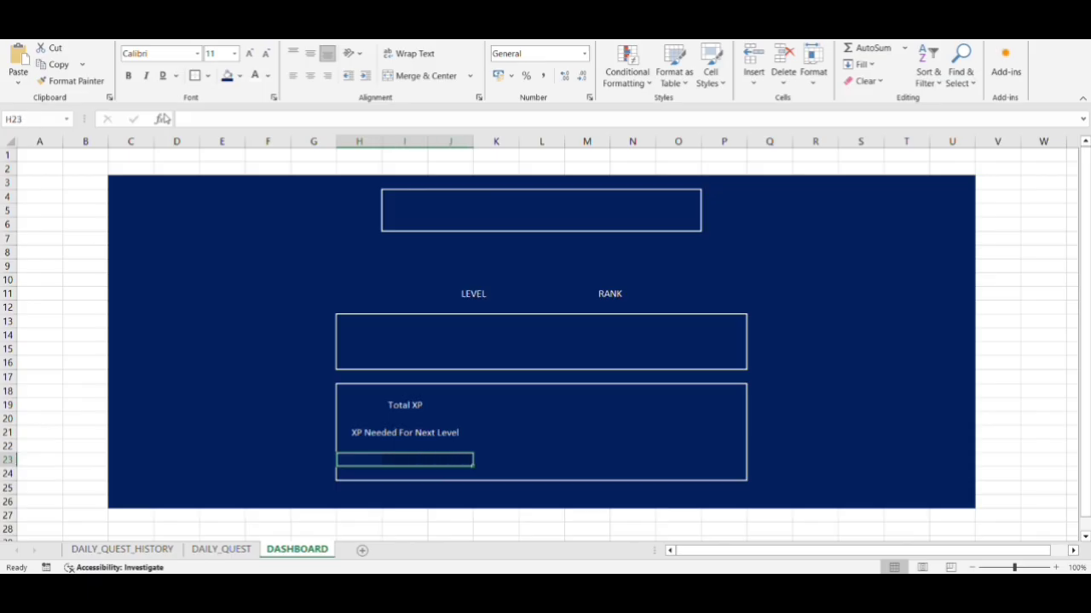
pyautogui.click(410, 77)
pyautogui.write('Total Quests Completed')
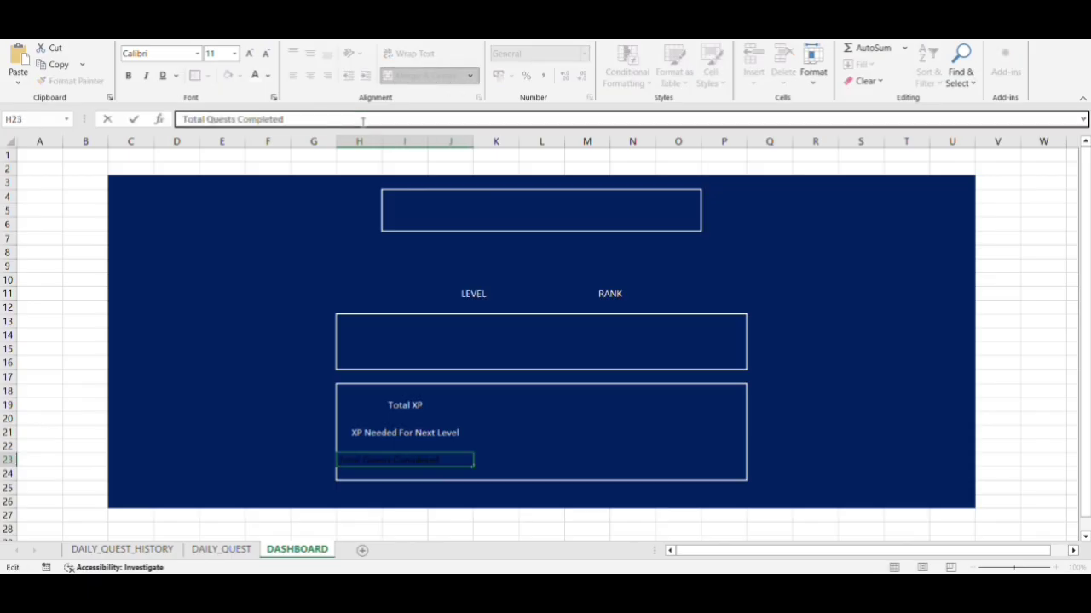
pyautogui.press('Return')
pyautogui.press('Up')
pyautogui.click(254, 75)
# Step: Merge and center M19:O19 and enter "Total Money Saved" in it in white text
pyautogui.press('Right')
pyautogui.press('Right')
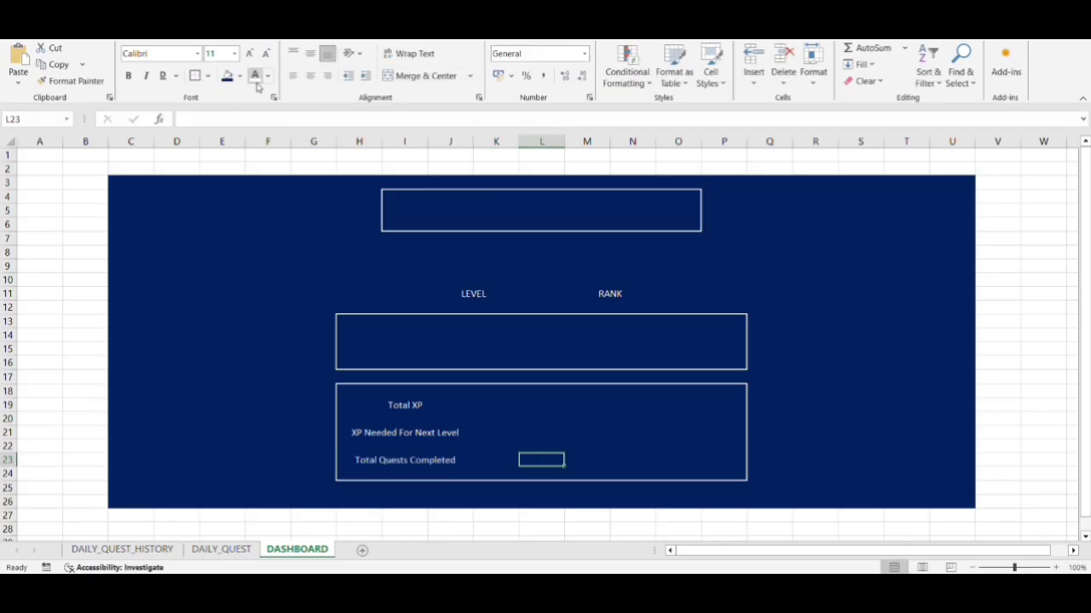
pyautogui.press('Up')
pyautogui.press('Up')
pyautogui.press('Up')
pyautogui.press('Up')
pyautogui.press('Right')
pyautogui.press('Right')
pyautogui.hotkey('shift', 'Right')
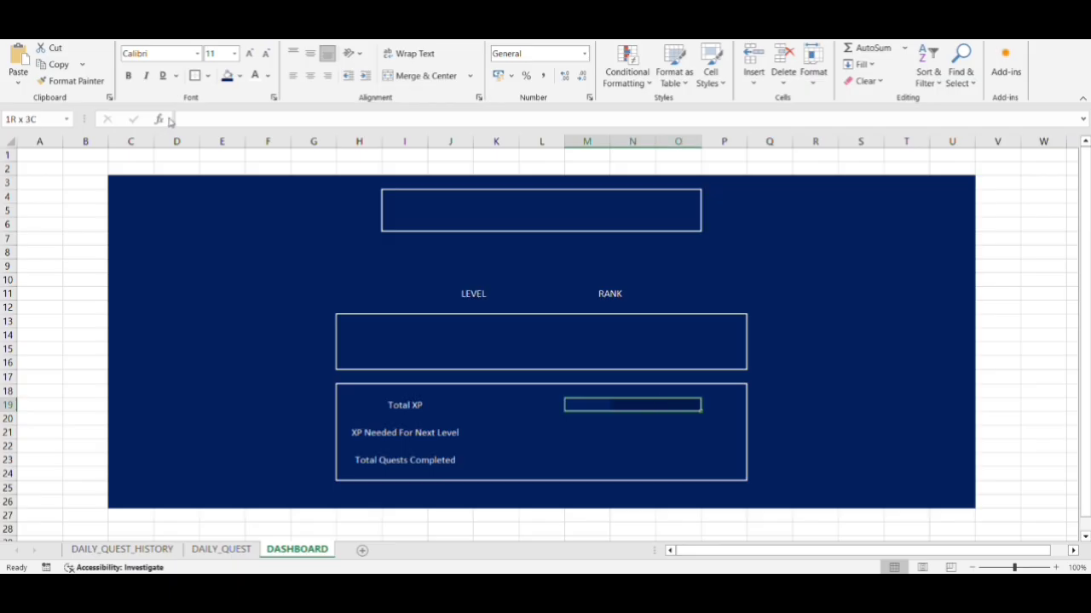
pyautogui.click(415, 78)
pyautogui.click(394, 120)
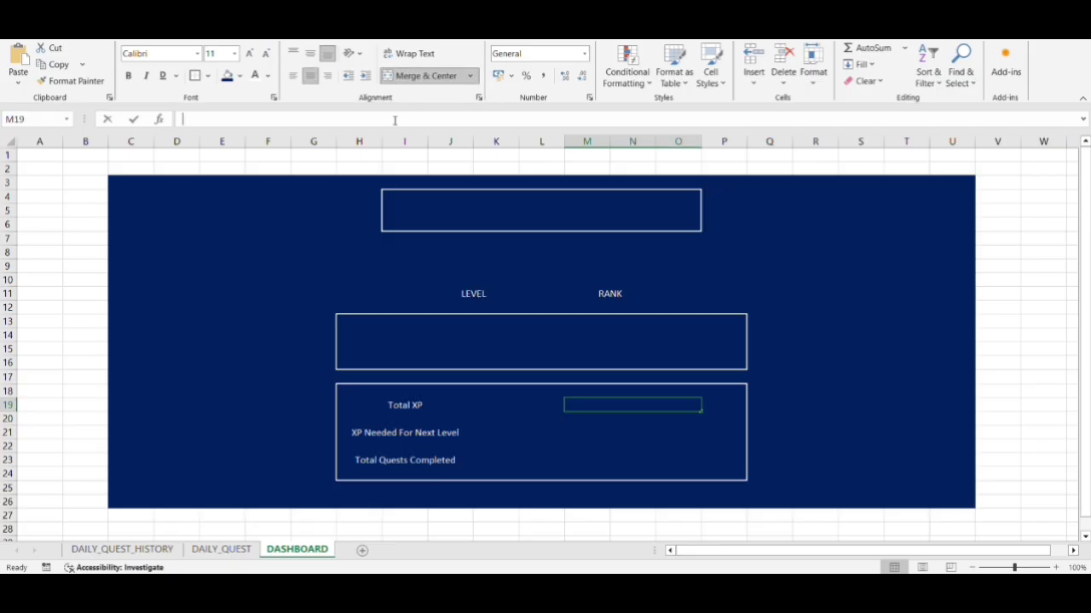
pyautogui.write('Total Money Saved')
pyautogui.hotkey('ctrl', 'a')
pyautogui.click(257, 81)
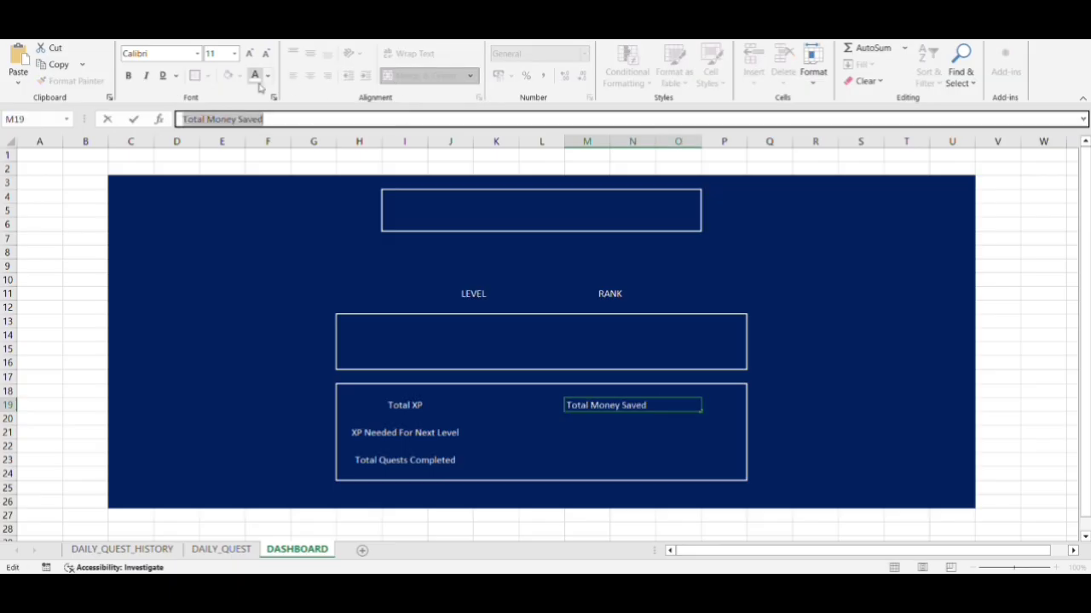
pyautogui.press('Return')
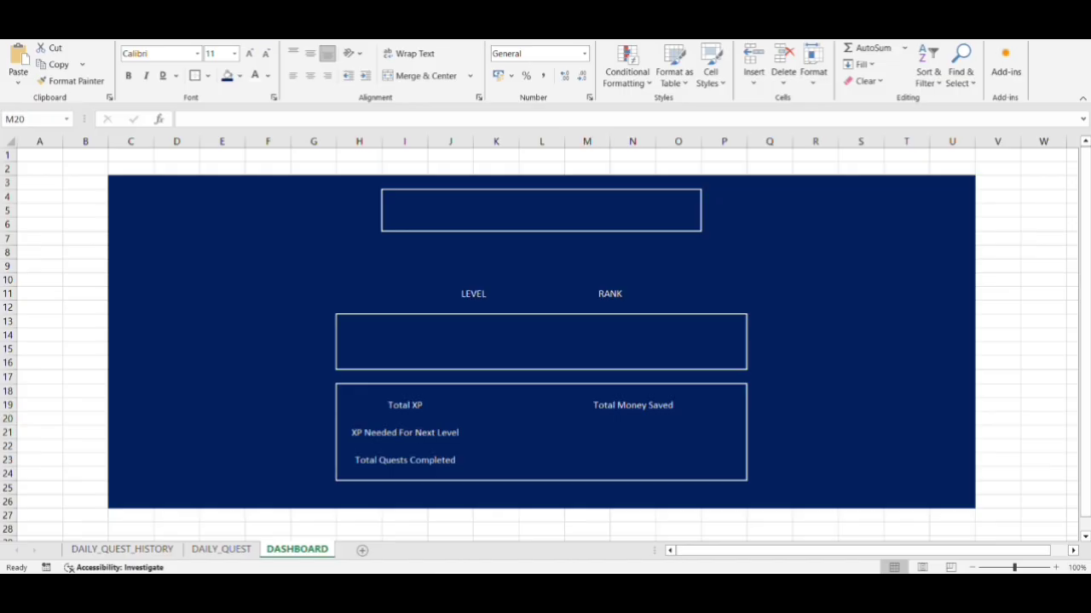
# Step: Merge and center the bordered title box I4:O6 above the LEVEL and RANK labels
pyautogui.press('Up')
pyautogui.press('Up')
pyautogui.press('Up')
pyautogui.press('Up')
pyautogui.press('Up')
pyautogui.press('Up')
pyautogui.press('Up')
pyautogui.press('Up')
pyautogui.press('Up')
pyautogui.press('Up')
pyautogui.press('Up')
pyautogui.press('Up')
pyautogui.press('Up')
pyautogui.press('Up')
pyautogui.press('Left')
pyautogui.press('Left')
pyautogui.press('Left')
pyautogui.press('Left')
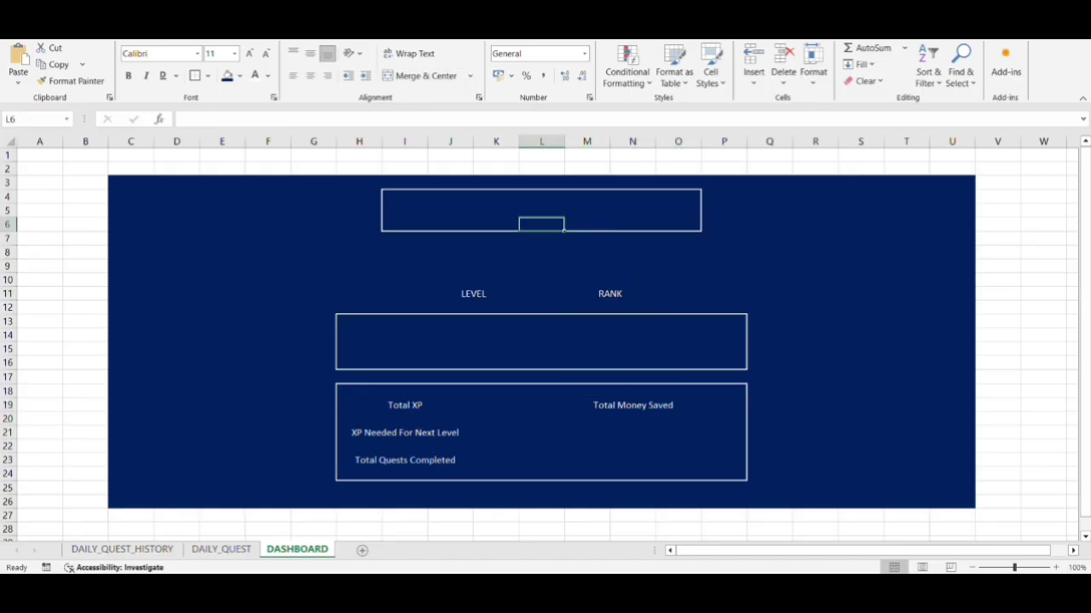
pyautogui.press('Up')
pyautogui.press('Up')
pyautogui.hotkey('shift', 'Down')
pyautogui.hotkey('shift', 'Down')
pyautogui.hotkey('shift', 'Right')
pyautogui.hotkey('shift', 'Right')
pyautogui.hotkey('shift', 'Right')
pyautogui.hotkey('shift', 'Right')
pyautogui.hotkey('shift', 'Right')
pyautogui.hotkey('shift', 'Right')
pyautogui.hotkey('shift', 'Right')
pyautogui.hotkey('shift', 'Left')
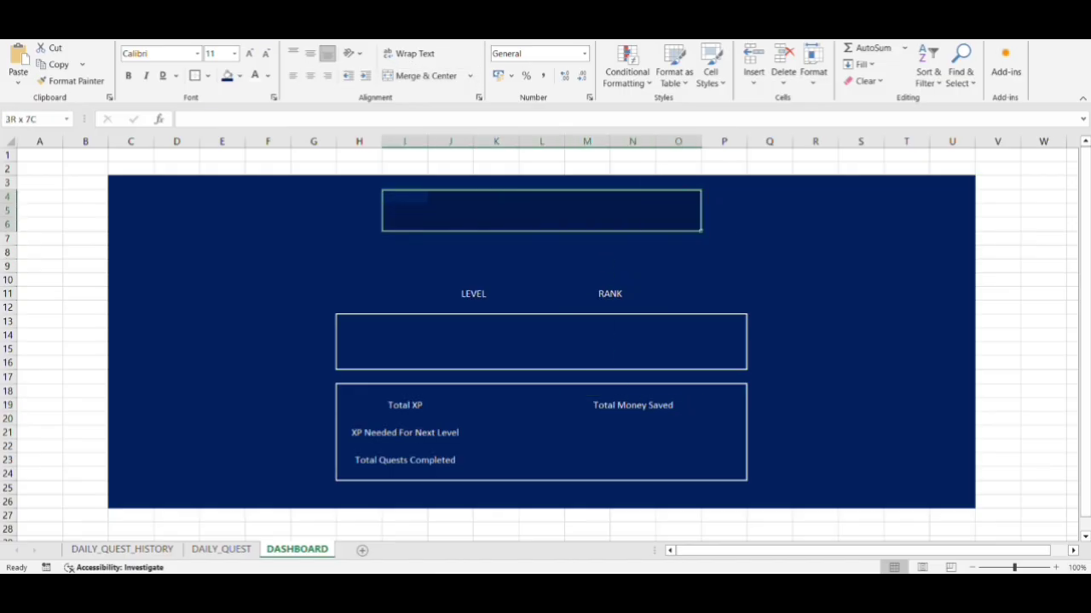
pyautogui.click(426, 77)
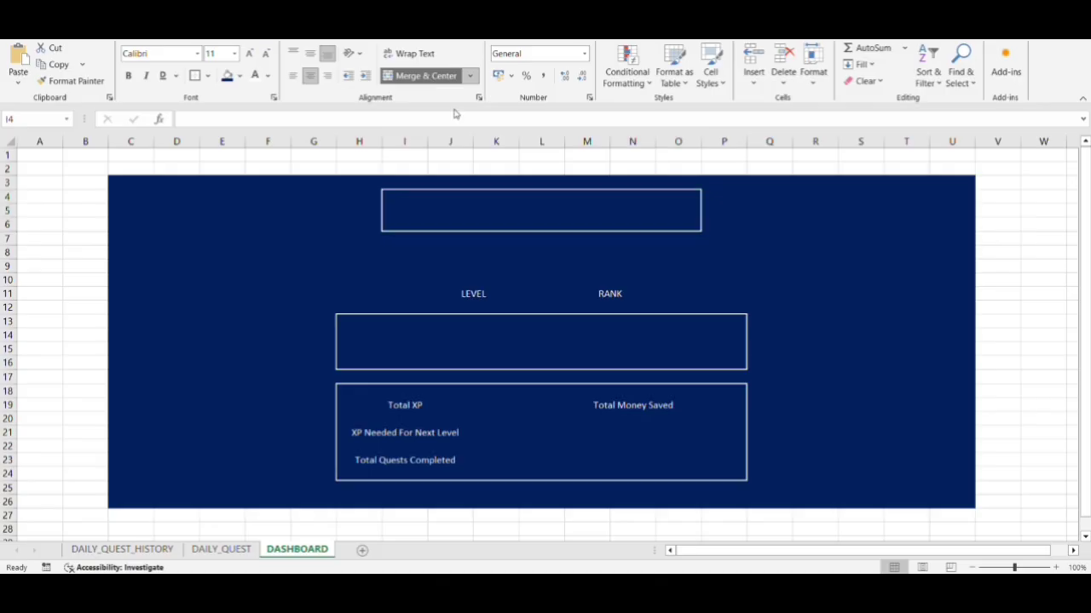
# Step: Enter "STATUS" in the merged title box in white text at size 36
pyautogui.click(344, 119)
pyautogui.write('STATUS')
pyautogui.doubleClick(344, 118)
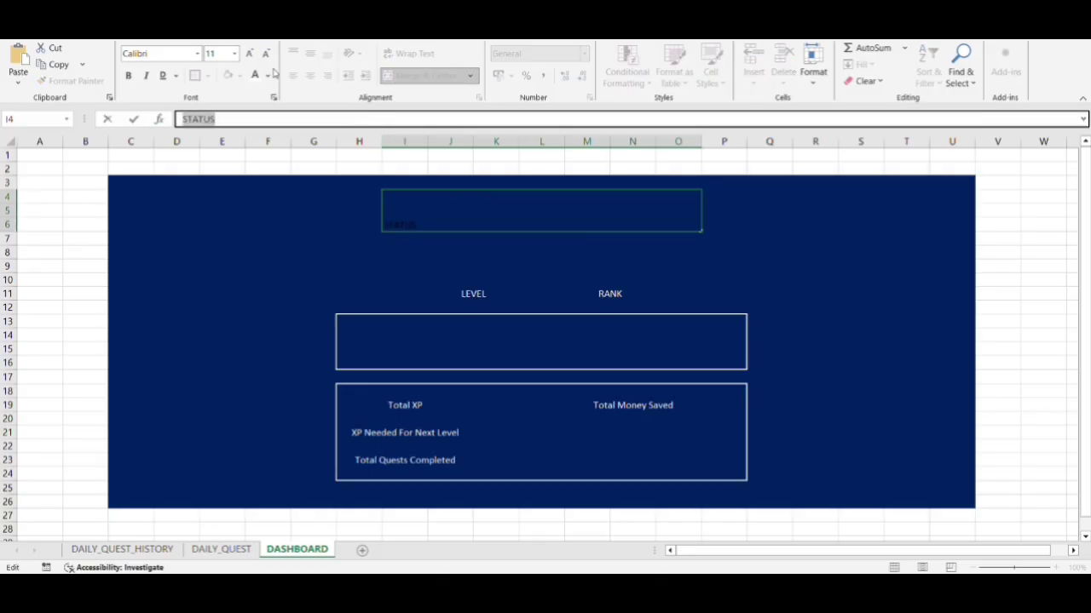
pyautogui.click(248, 54)
pyautogui.click(249, 54)
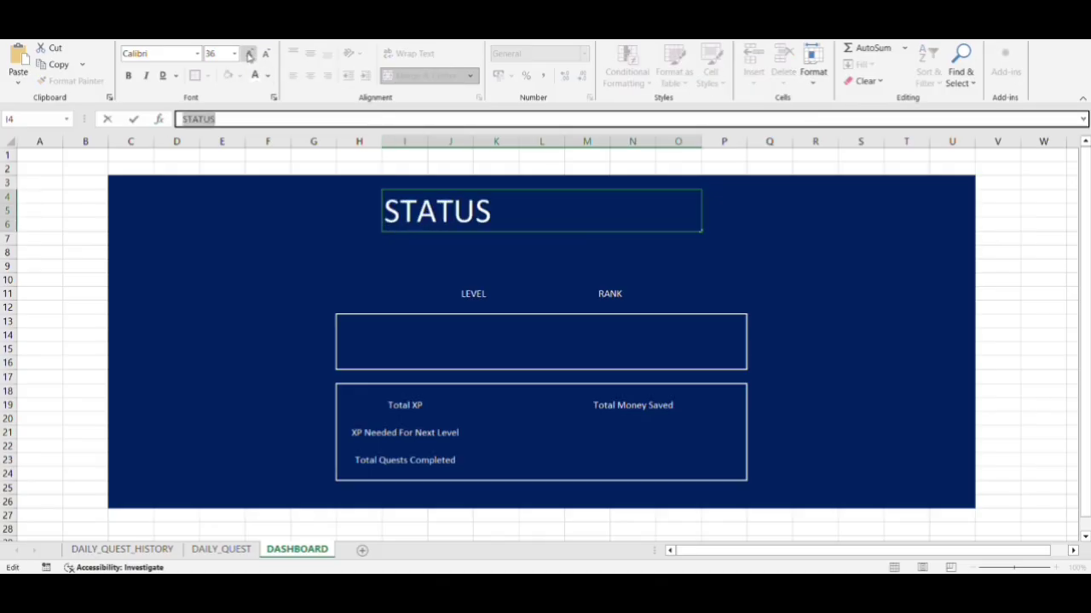
pyautogui.click(249, 53)
pyautogui.click(265, 54)
pyautogui.press('Return')
# Step: Merge and center J8:K10 above the LEVEL label
pyautogui.press('Right')
pyautogui.press('Down')
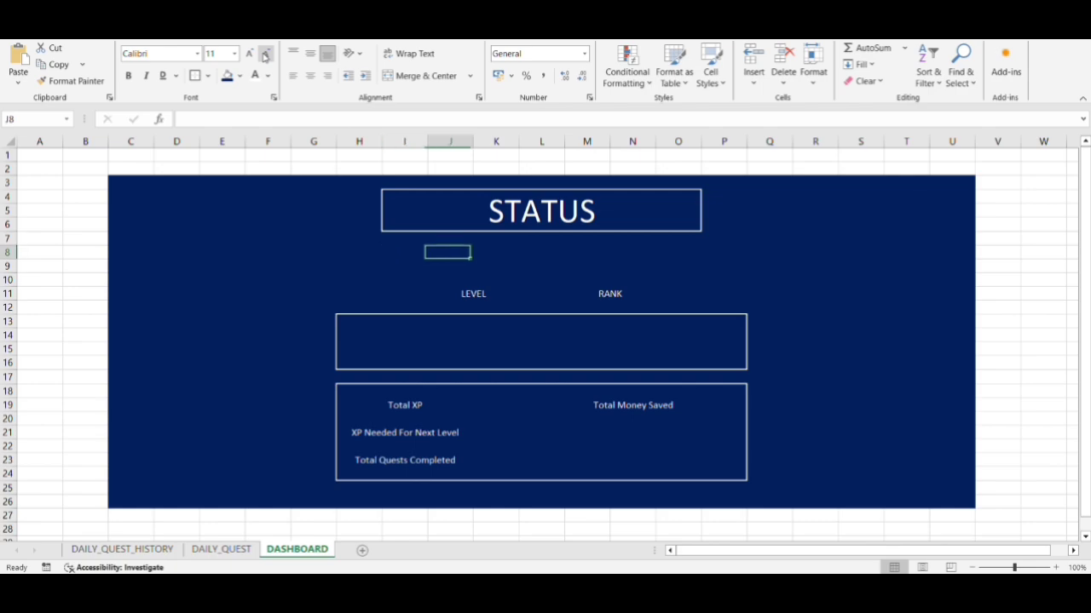
pyautogui.press('Down')
pyautogui.press('Up')
pyautogui.hotkey('shift', 'Down')
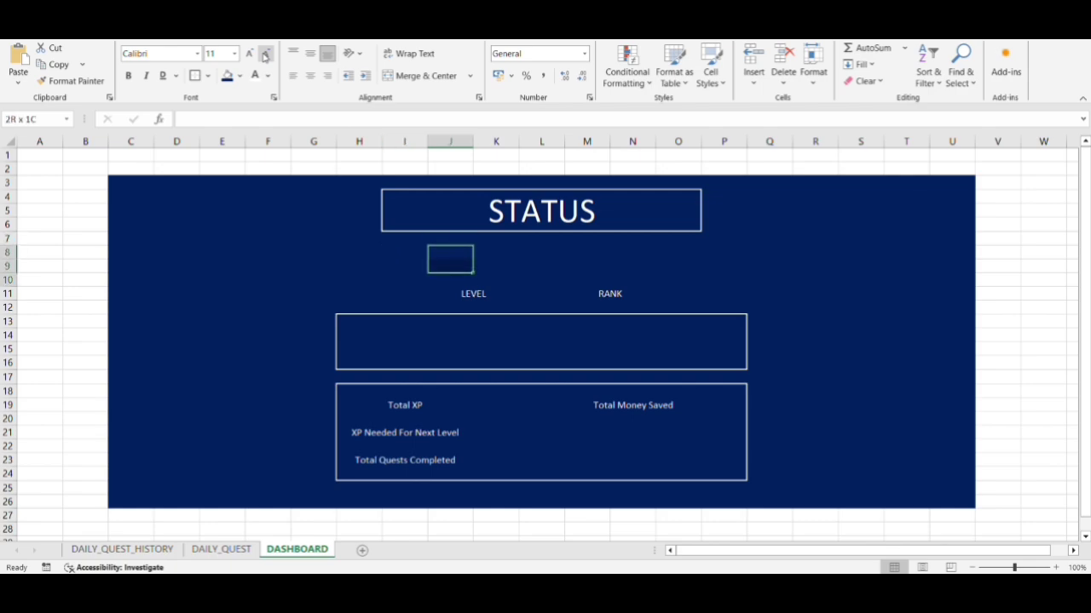
pyautogui.hotkey('shift', 'Right')
pyautogui.hotkey('shift', 'Down')
pyautogui.click(420, 76)
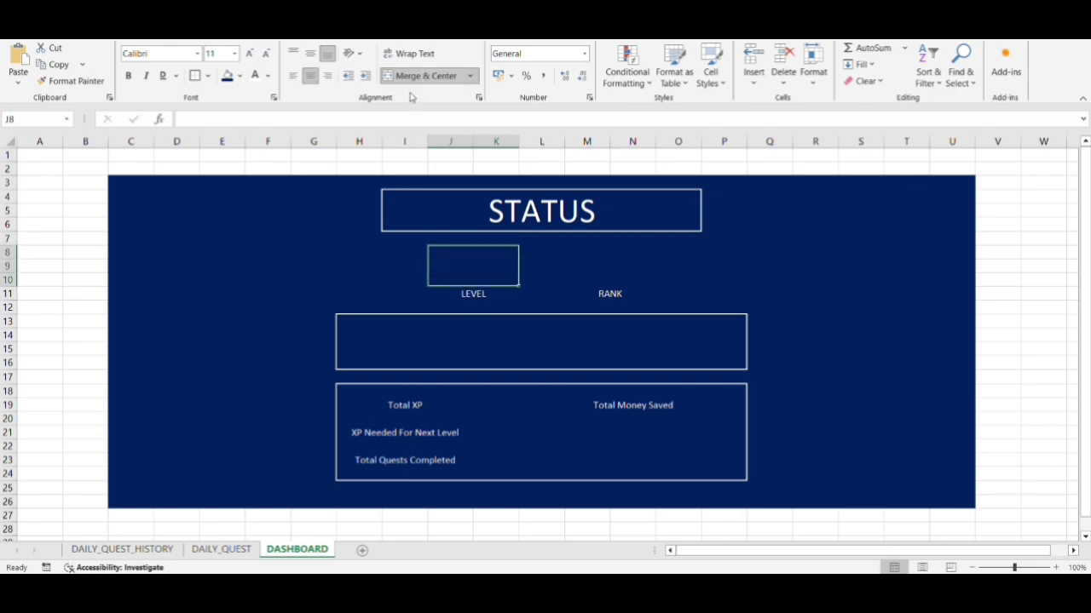
# Step: Enter =INT(K19/1000)+1 in the merged cell above LEVEL and format it as enlarged white text
pyautogui.click(413, 120)
pyautogui.press('Escape')
pyautogui.doubleClick(481, 262)
pyautogui.hotkey('ctrl', 'v')
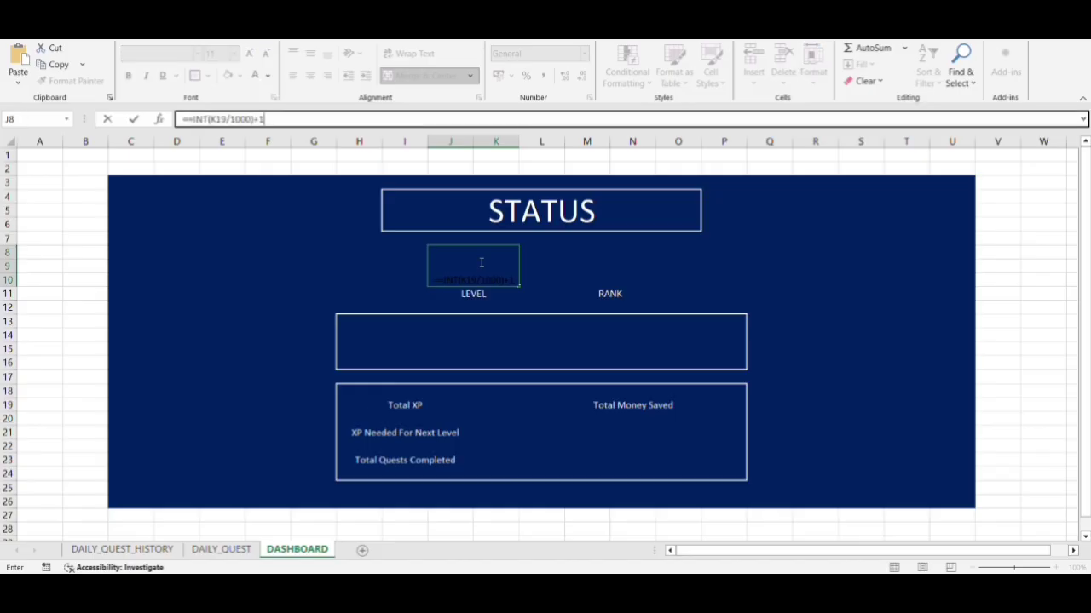
pyautogui.press('Return')
pyautogui.click(480, 262)
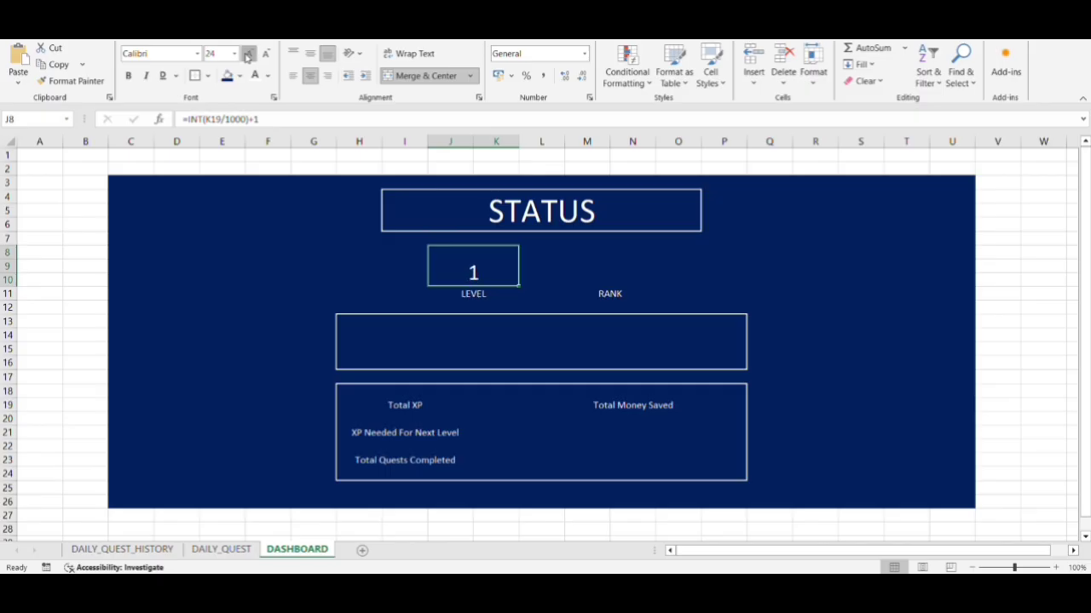
# Step: Merge and center M8:N10, paste the rank formula beginning =IF(J8>=30,"S", and format it white at size 36
pyautogui.moveTo(586, 252); pyautogui.dragTo(682, 281)
pyautogui.click(419, 76)
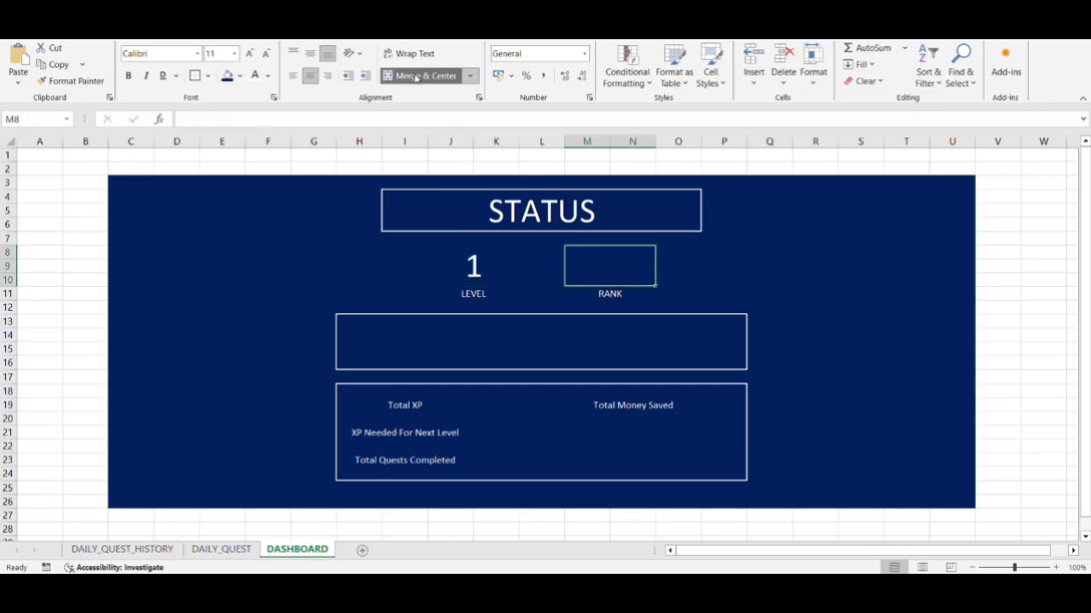
pyautogui.click(390, 119)
pyautogui.hotkey('ctrl', 'v')
pyautogui.hotkey('ctrl', 'Return')
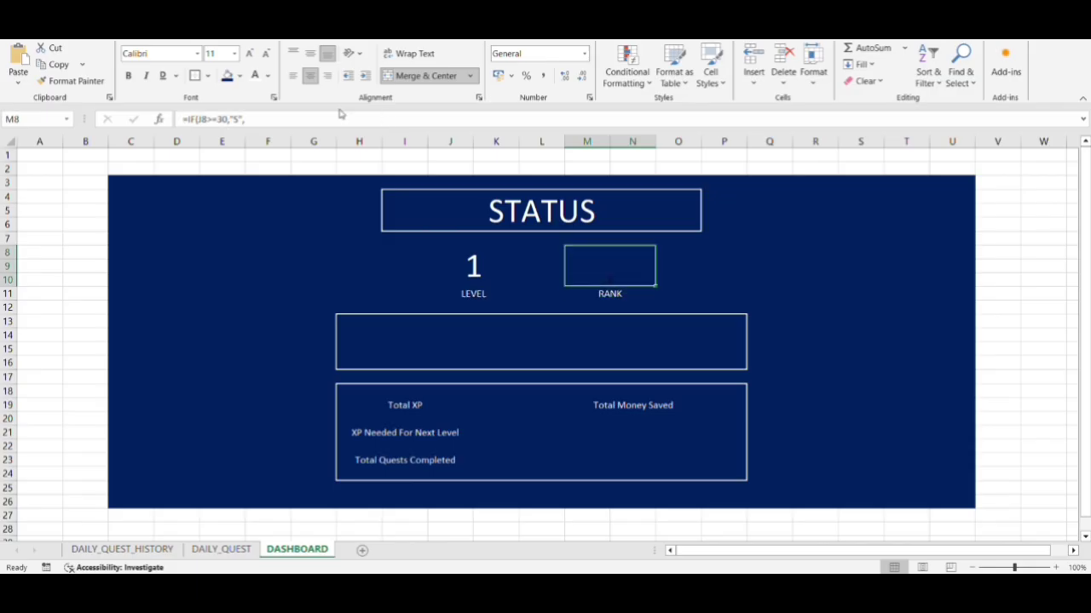
pyautogui.click(255, 76)
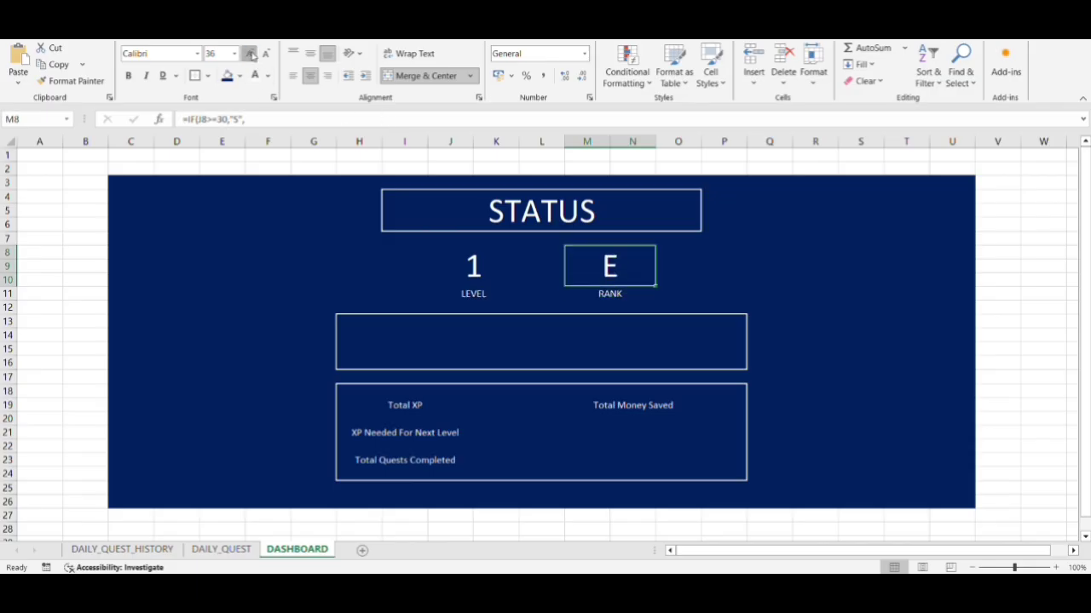
# Step: Merge and center I14:K14 and give it a white outside border for the level progress bar
pyautogui.press('Down')
pyautogui.press('Down')
pyautogui.press('Down')
pyautogui.press('Down')
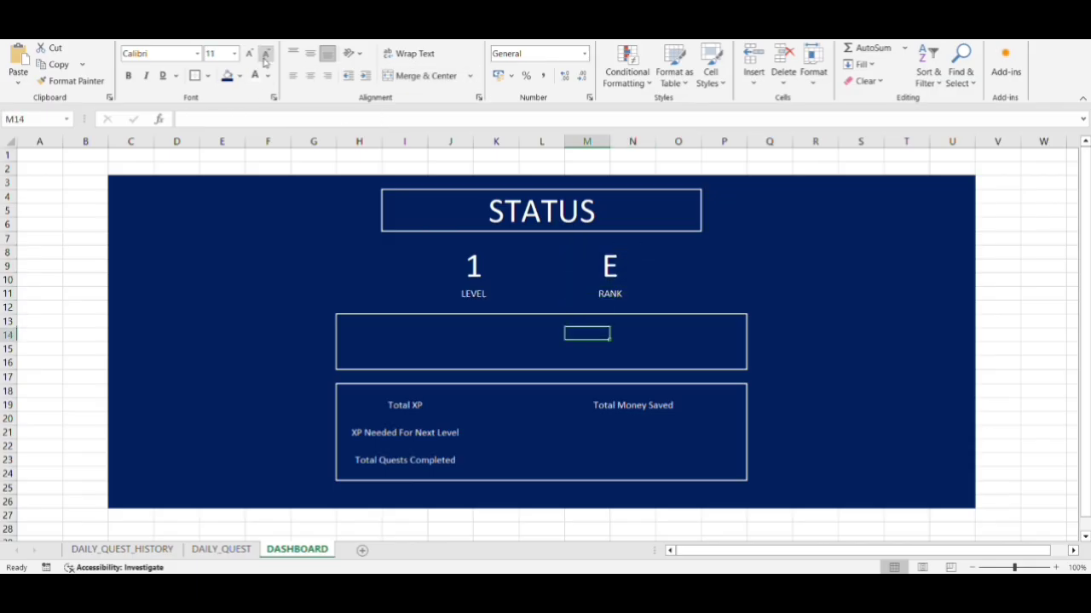
pyautogui.press('Left')
pyautogui.press('Left')
pyautogui.press('Left')
pyautogui.press('Left')
pyautogui.hotkey('shift', 'Right')
pyautogui.hotkey('shift', 'Right')
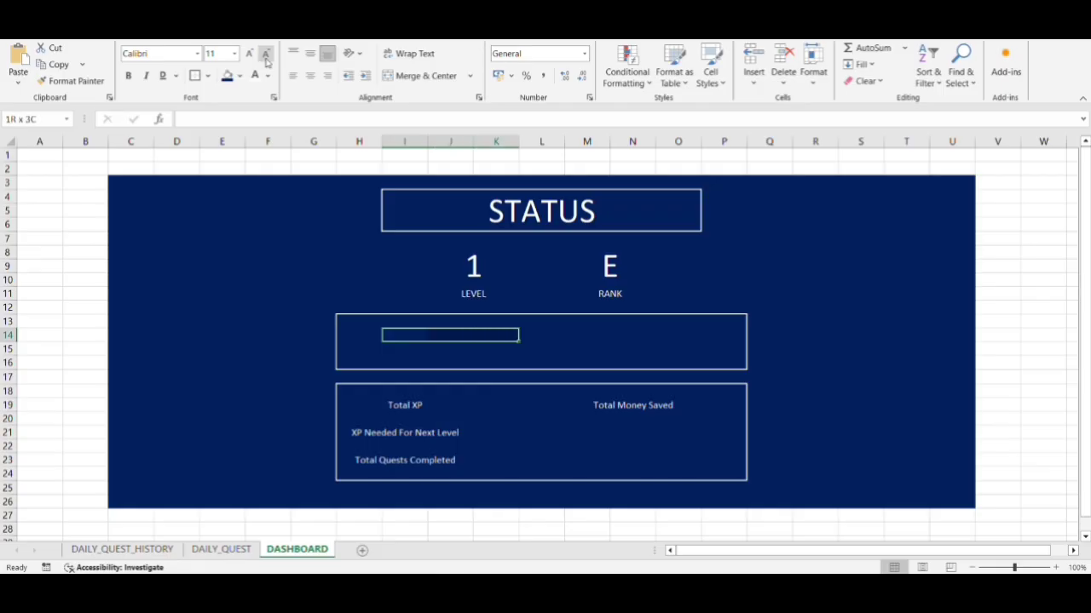
pyautogui.click(422, 75)
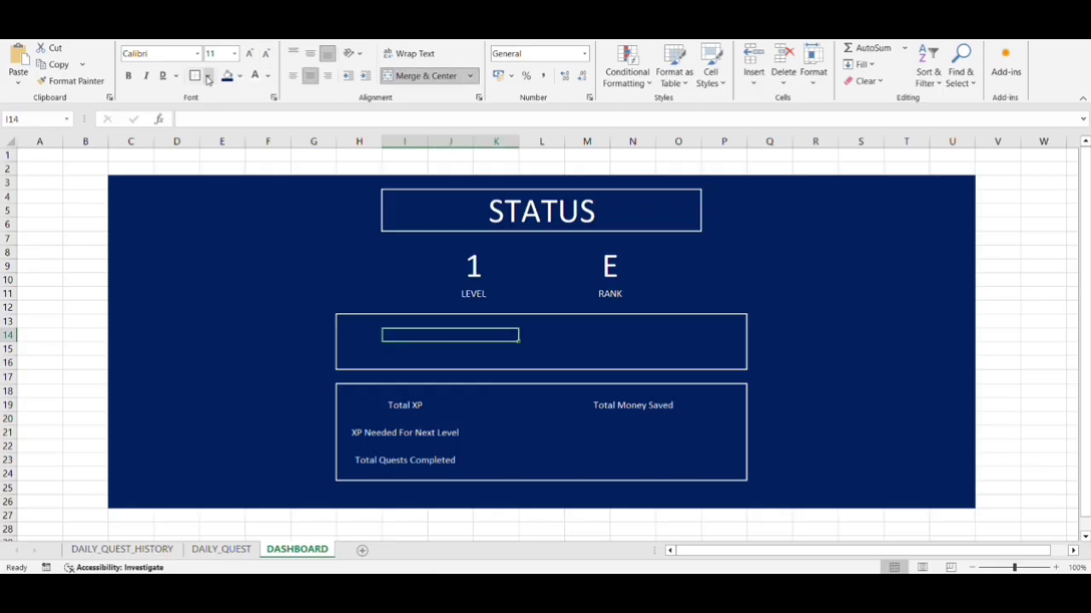
pyautogui.click(197, 78)
# Step: Merge and center M14:O14 and give it a white outside border for the rank progress bar
pyautogui.press('Down')
pyautogui.press('Right')
pyautogui.press('Right')
pyautogui.press('Right')
pyautogui.press('Right')
pyautogui.press('Up')
pyautogui.hotkey('shift', 'Right')
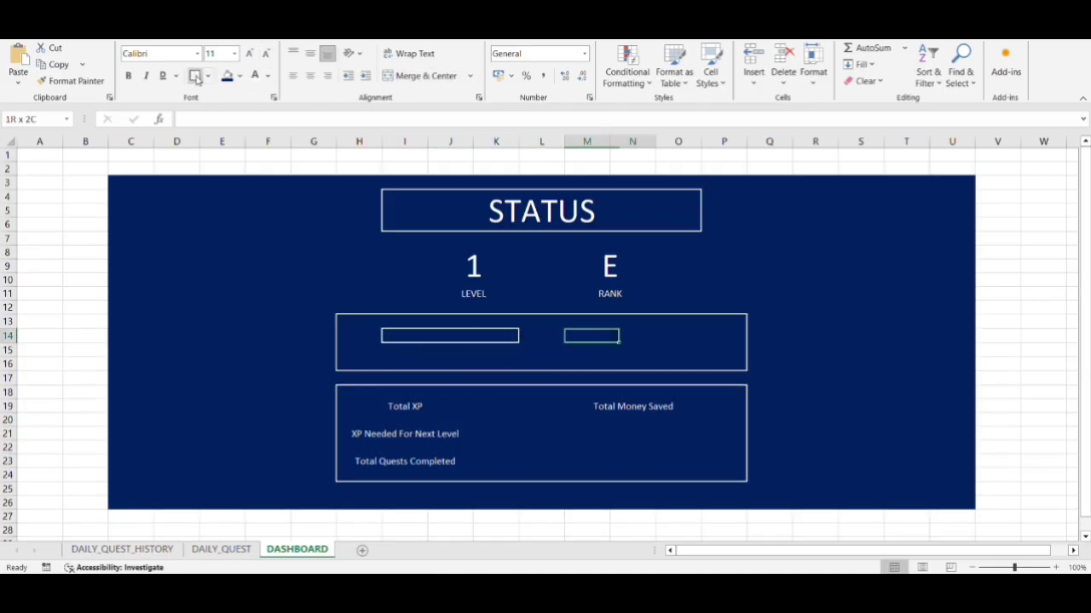
pyautogui.hotkey('shift', 'Right')
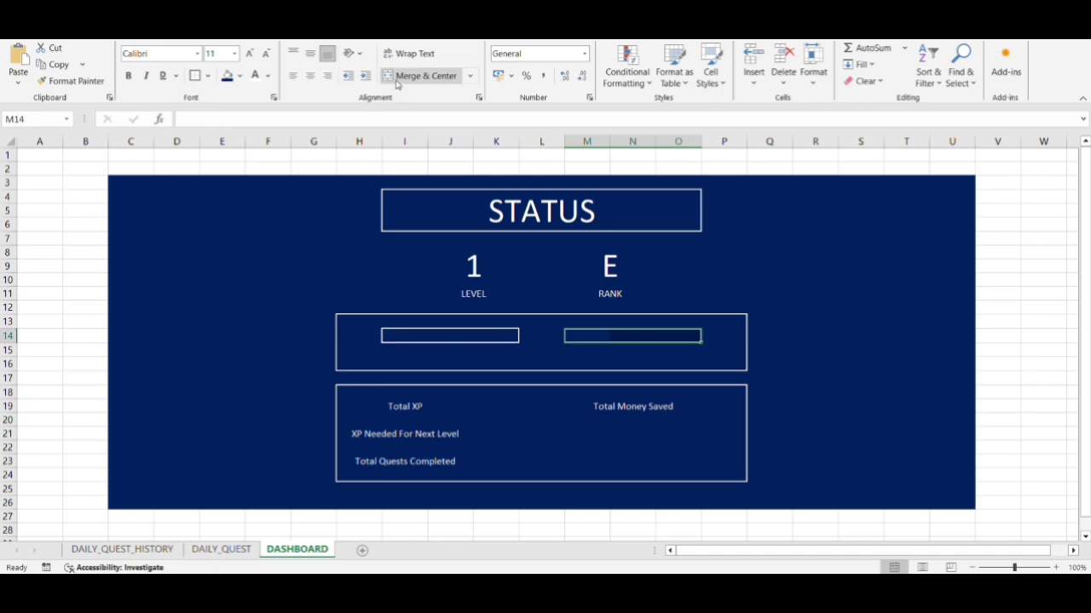
pyautogui.click(422, 75)
pyautogui.click(195, 78)
# Step: Enter =REPT("█",ROUND(K20/50,0)) in the level progress bar I14 and set its font color to white
pyautogui.press('Down')
pyautogui.press('Up')
pyautogui.press('Left')
pyautogui.press('Left')
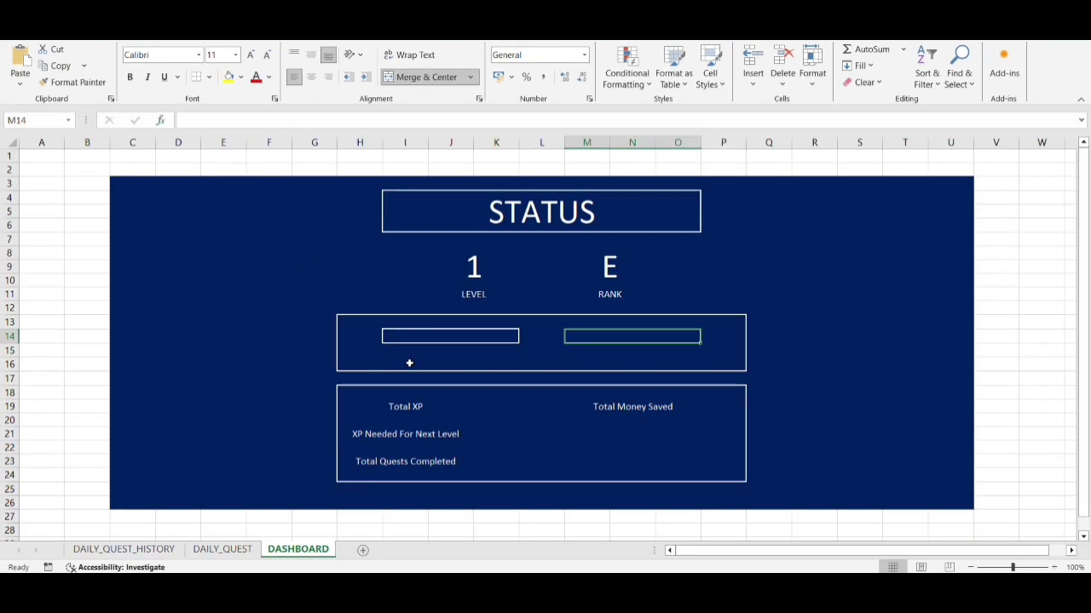
pyautogui.press('Left')
pyautogui.press('Left')
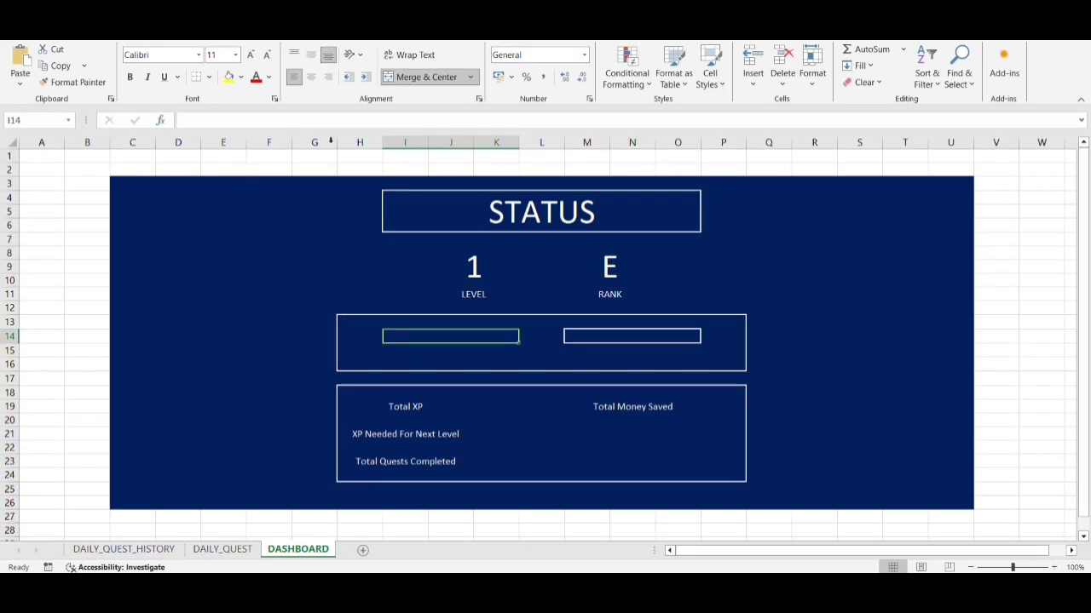
pyautogui.click(328, 120)
pyautogui.write('=REPT("█",ROUND(K20/50,0))')
pyautogui.hotkey('ctrl', 'Return')
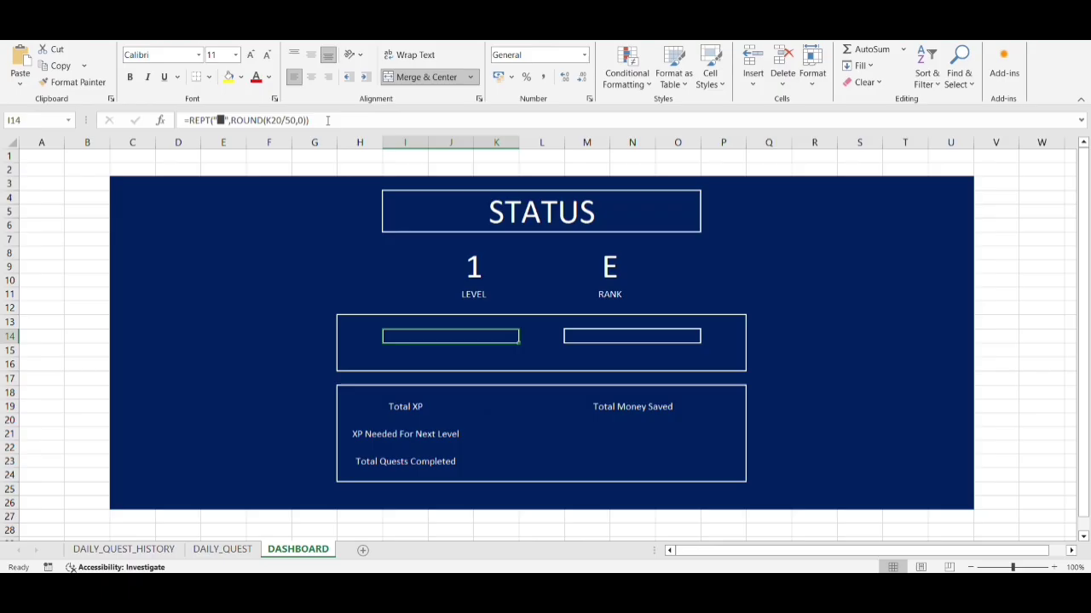
pyautogui.click(268, 76)
pyautogui.click(259, 162)
# Step: Enter =MOD(K19,1000)&"/1000" in K15 below the level progress bar
pyautogui.press('Down')
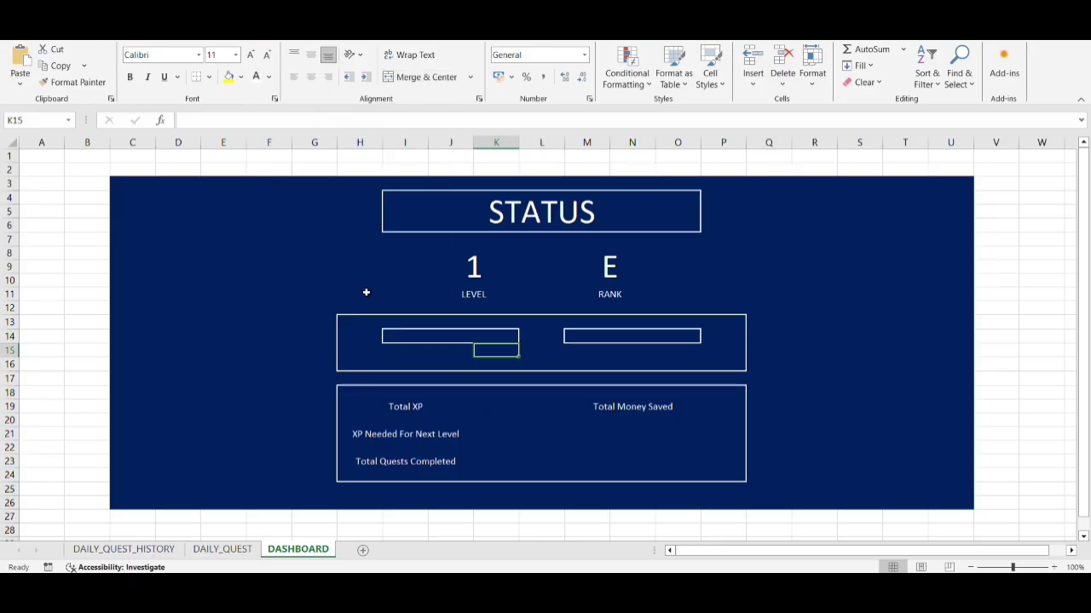
pyautogui.write('=MOD(K19,1000)&"/1000"')
pyautogui.press('Return')
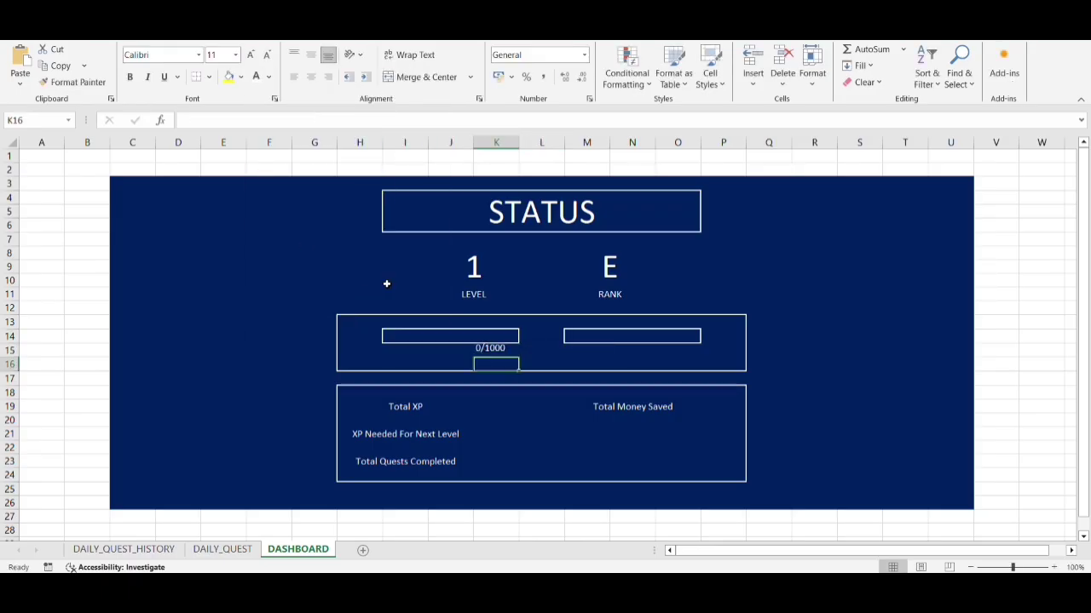
# Step: Enter =REPT("█",MATCH(M8,{"E","D","C","B","A","S"},0)*3) in the rank progress bar M14
pyautogui.press('Up')
pyautogui.press('Up')
pyautogui.press('Right')
pyautogui.press('Right')
pyautogui.press('F2')
pyautogui.write('=REPT("█",MATCH(M8,{"E","D","C","B","A","S"},0)*3)')
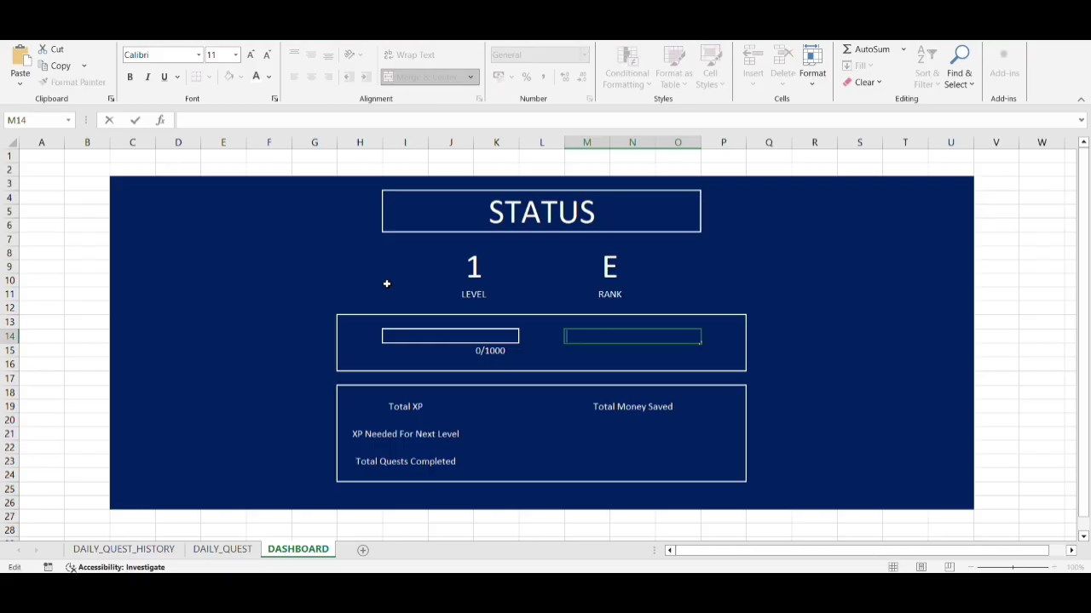
pyautogui.hotkey('ctrl', 'Return')
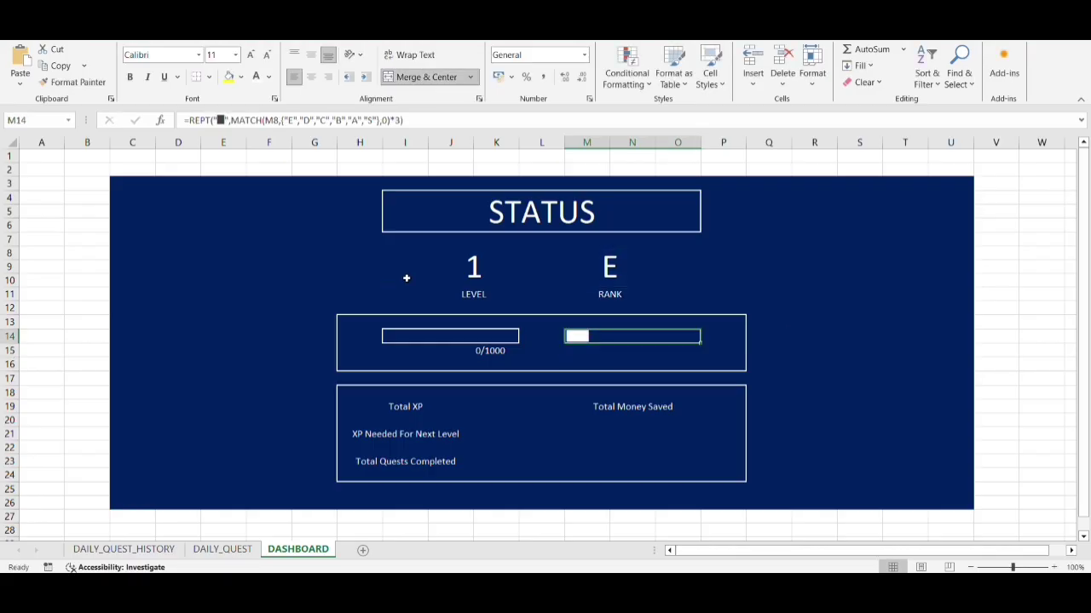
# Step: Enter ="Rank: "&M8 in O15 below the rank progress bar
pyautogui.press('Down')
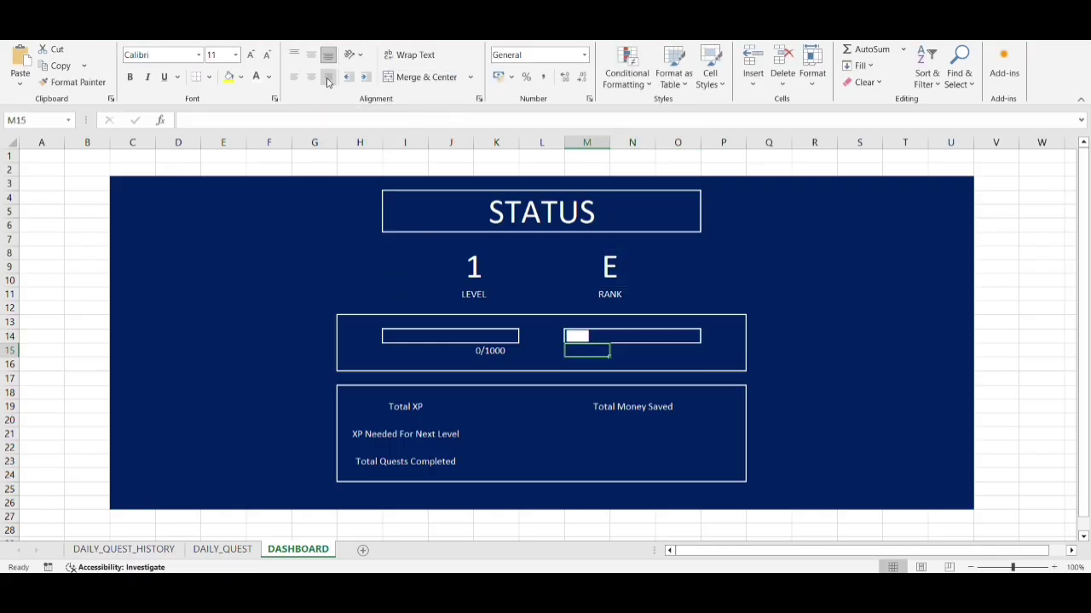
pyautogui.press('Right')
pyautogui.press('Right')
pyautogui.write('="Rank: "&M8')
pyautogui.press('Return')
# Step: Enter =SUM(DAILY_QUEST_HISTORY!I2:I1048576) in K19 beside Total XP
pyautogui.press('Down')
pyautogui.press('Down')
pyautogui.press('Down')
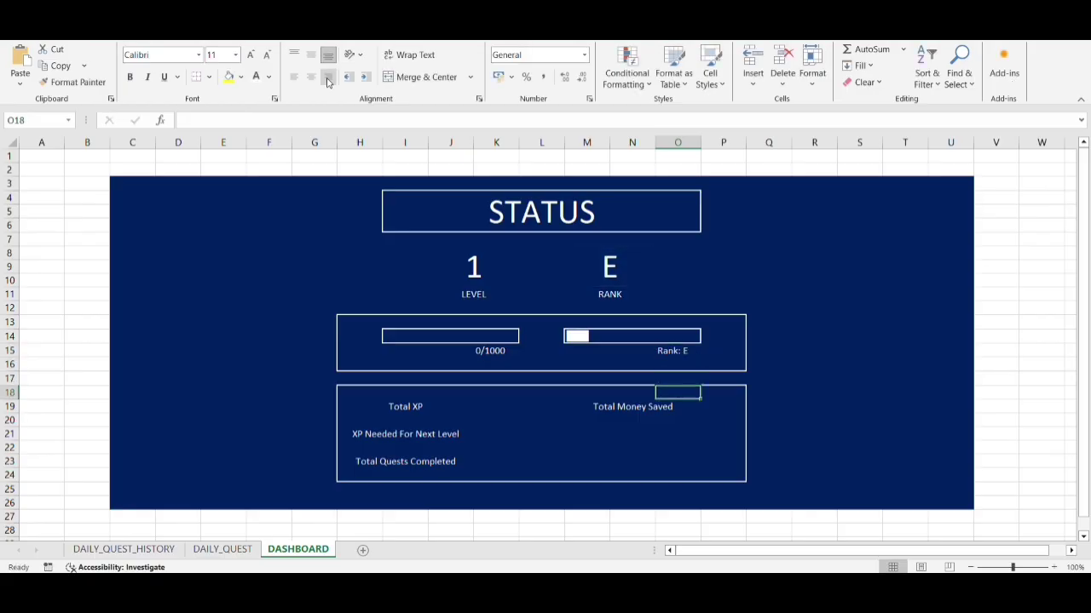
pyautogui.press('Left')
pyautogui.press('Left')
pyautogui.write('=SUM(DAILY_QUEST_HISTORY!I2:I1048576)')
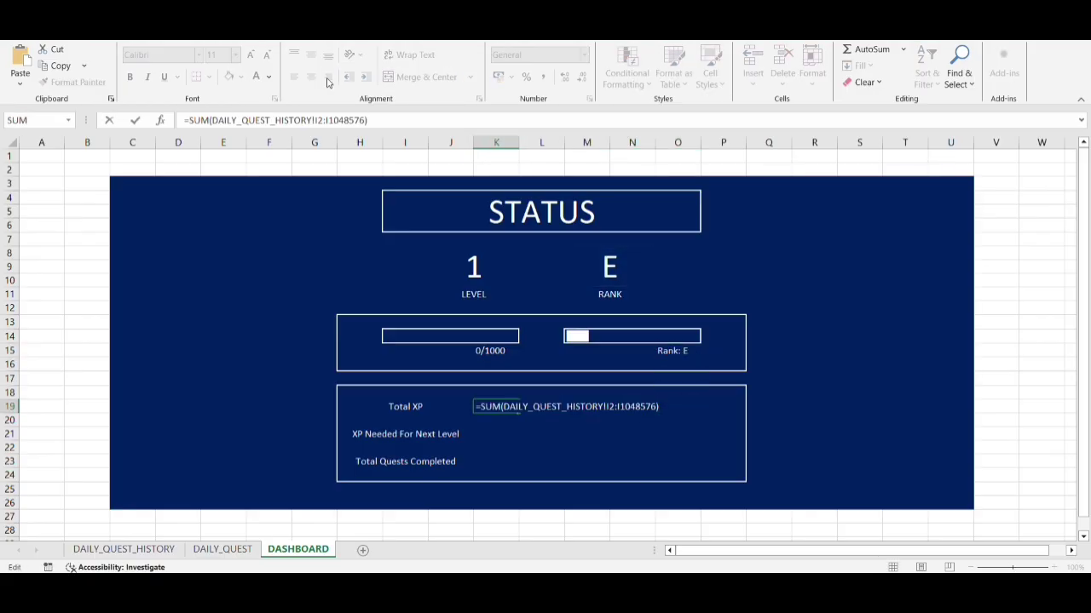
pyautogui.press('Return')
# Step: Enter =MOD(K19,1000) in K20 and =1000-MOD(K19,1000) in K21 beside XP Needed For Next Level
pyautogui.write('=MOD(K19,1000)')
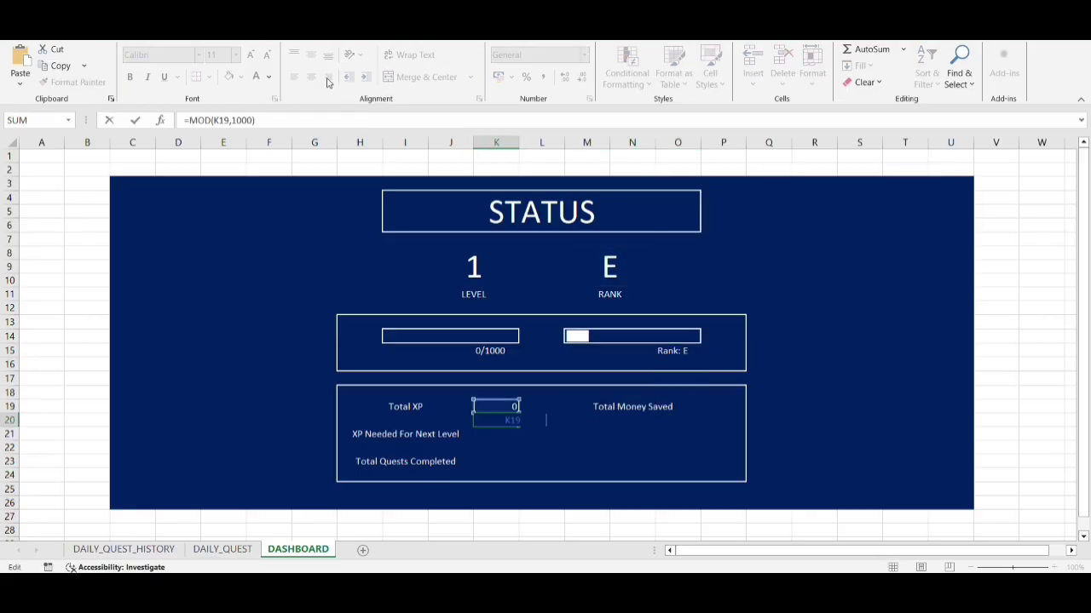
pyautogui.press('Return')
pyautogui.press('F2')
pyautogui.write('=1000-MOD(K19,1000)')
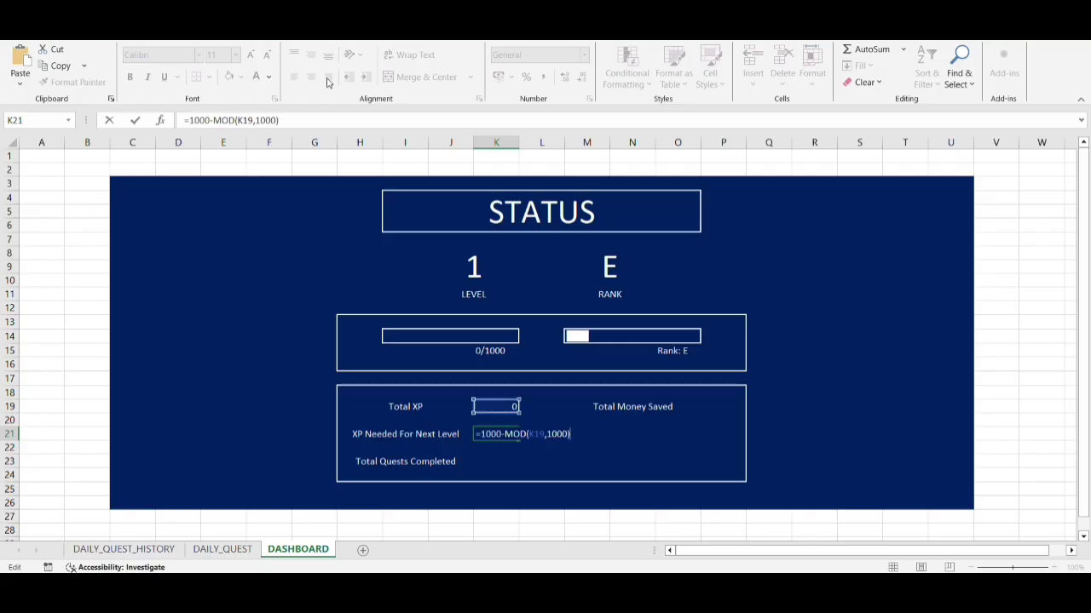
pyautogui.press('Return')
pyautogui.press('Return')
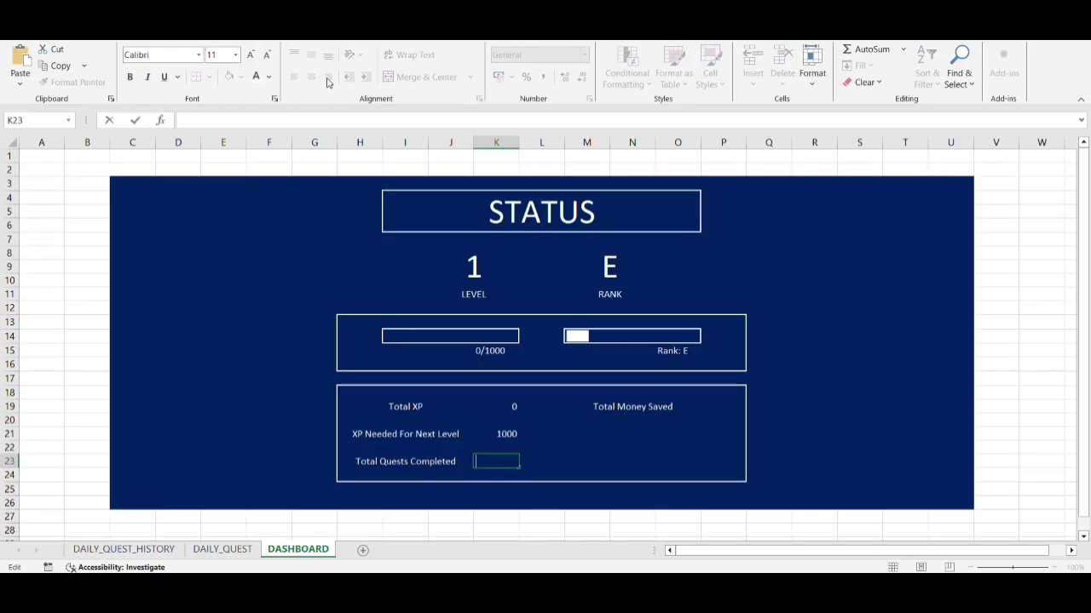
# Step: Enter =COUNTIF(DAILY_QUEST_HISTORY!B2:G1048576,"✓") in K23 beside Total Quests Completed
pyautogui.press('F2')
pyautogui.write('=COUNTIF(DAILY_QUEST_HISTORY!B2:G1048576,"✓")')
pyautogui.press('Return')
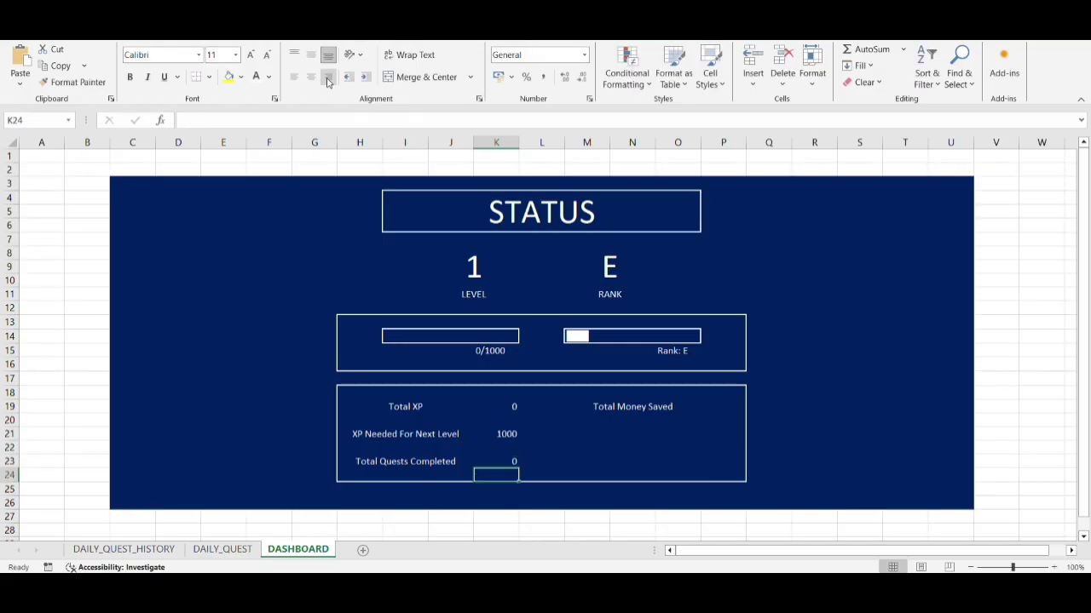
# Step: Enter =SUM(DAILY_QUEST_HISTORY!G2:G1048576) in P19 beside Total Money Saved
pyautogui.press('Up')
pyautogui.press('Right')
pyautogui.press('Right')
pyautogui.press('Right')
pyautogui.press('Right')
pyautogui.press('Right')
pyautogui.press('Up')
pyautogui.press('Up')
pyautogui.press('Up')
pyautogui.press('Up')
pyautogui.press('F2')
pyautogui.hotkey('ctrl', 'v')
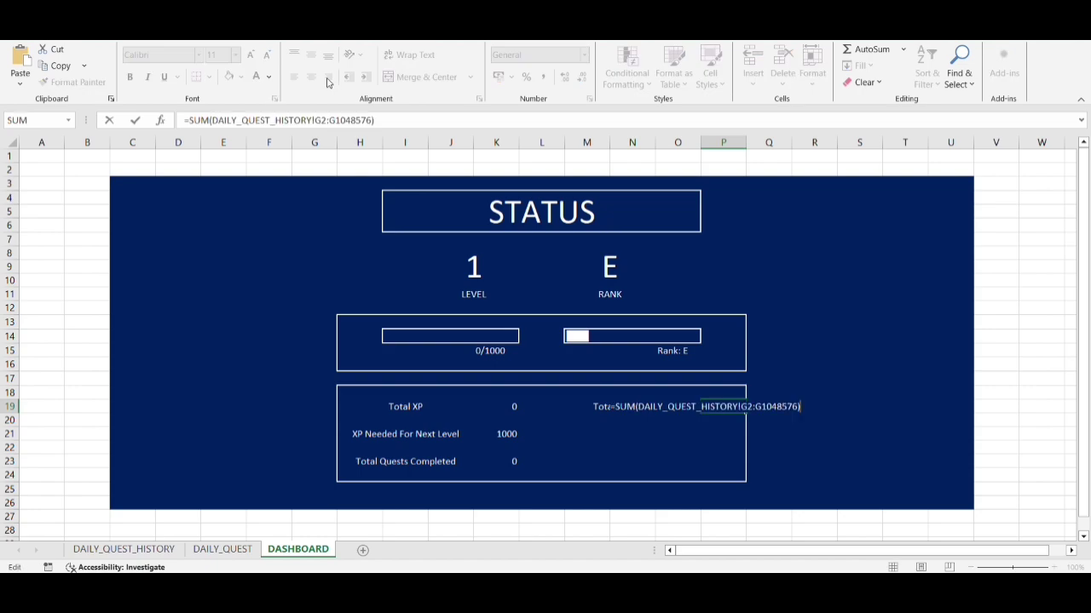
pyautogui.press('Return')
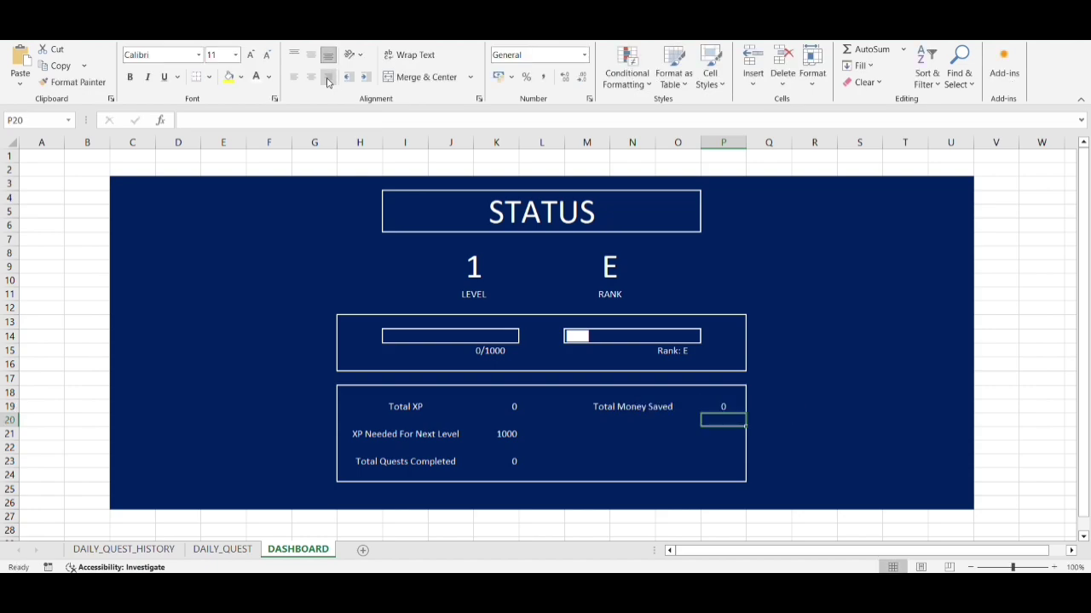
# Step: On the DAILY_QUEST sheet, enter the base goal values 20, 20, 30, 20, 3 and 20 in XEX2:XEX7
pyautogui.hotkey('ctrl', 'pageup')
pyautogui.press('Up')
pyautogui.press('Up')
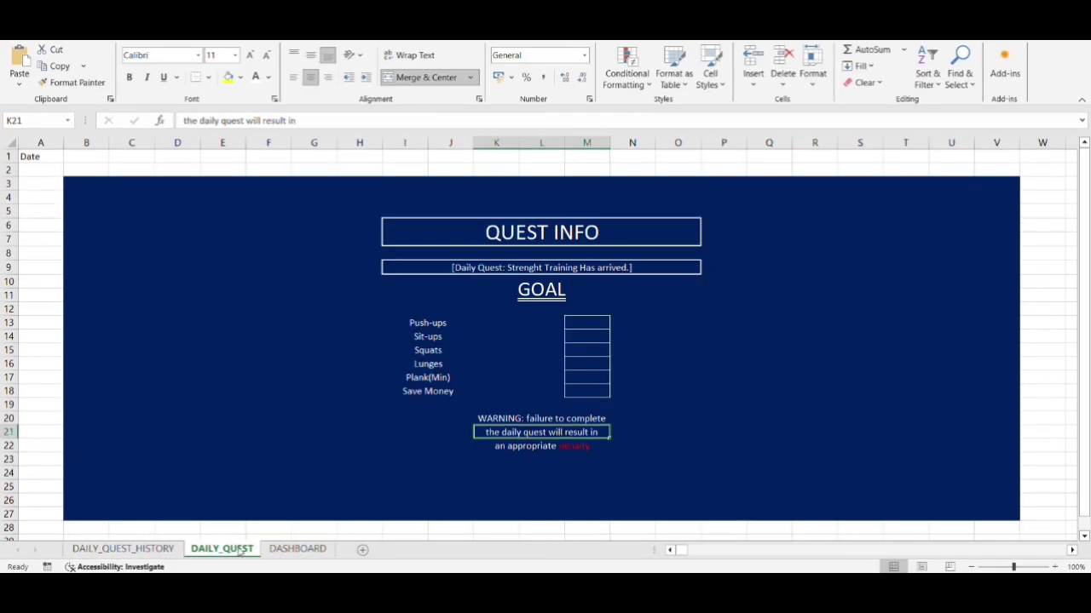
pyautogui.press('Up')
pyautogui.hotkey('ctrl', 'Up')
pyautogui.press('Down')
pyautogui.hotkey('ctrl', 'Right')
pyautogui.press('Left')
pyautogui.press('Left')
pyautogui.press('Left')
pyautogui.press('Left')
pyautogui.press('Left')
pyautogui.press('Left')
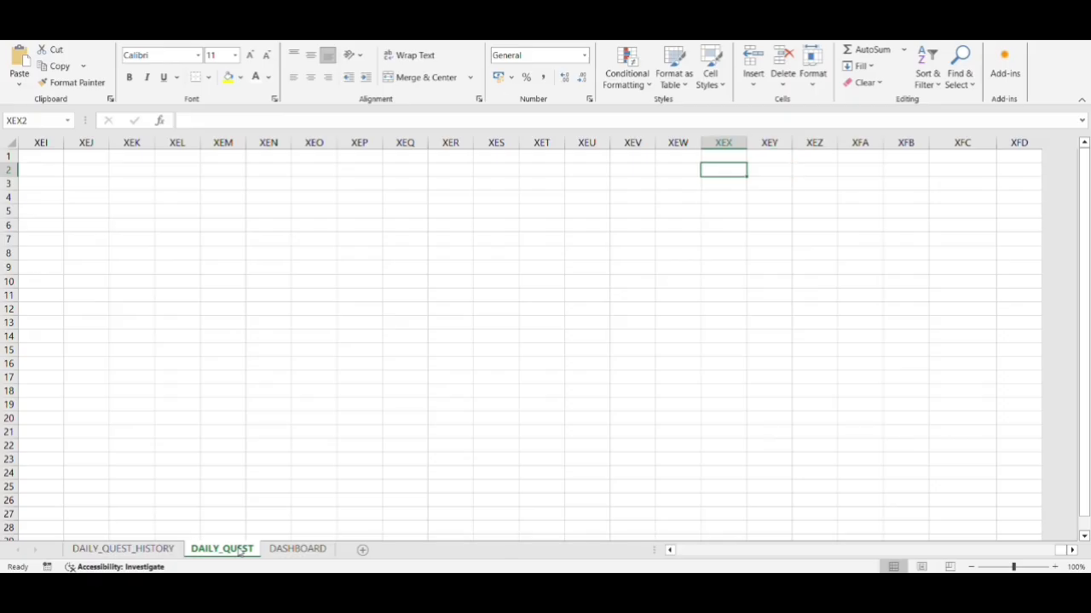
pyautogui.write('20')
pyautogui.press('Return')
pyautogui.write('20')
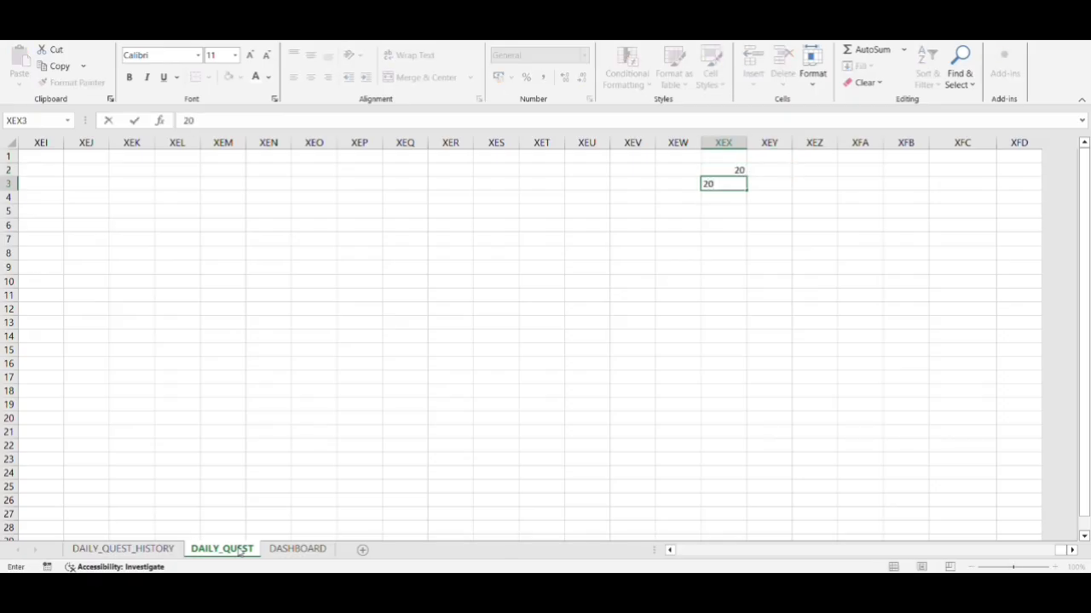
pyautogui.press('Return')
pyautogui.write('30')
pyautogui.press('Return')
pyautogui.write('20')
pyautogui.press('Return')
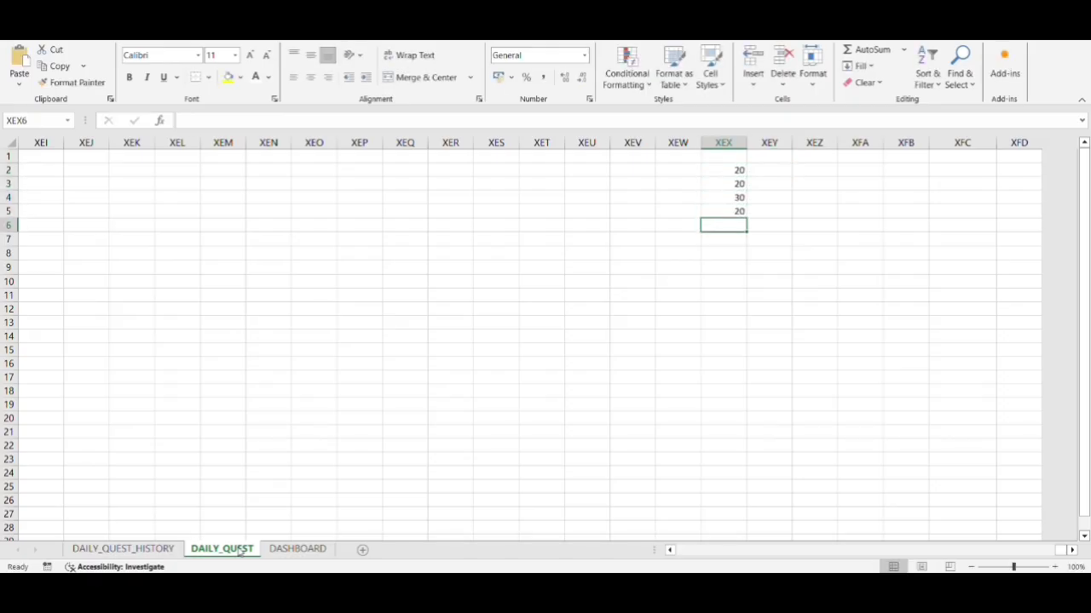
pyautogui.write('3')
pyautogui.press('Return')
pyautogui.write('20')
# Step: Enter =MATCH(DASHBOARD!M8,{"E","D","C","B","A","S"},0)-1 in XEY2 as the rank offset
pyautogui.press('Right')
pyautogui.press('Up')
pyautogui.press('Up')
pyautogui.press('Up')
pyautogui.press('Up')
pyautogui.press('Up')
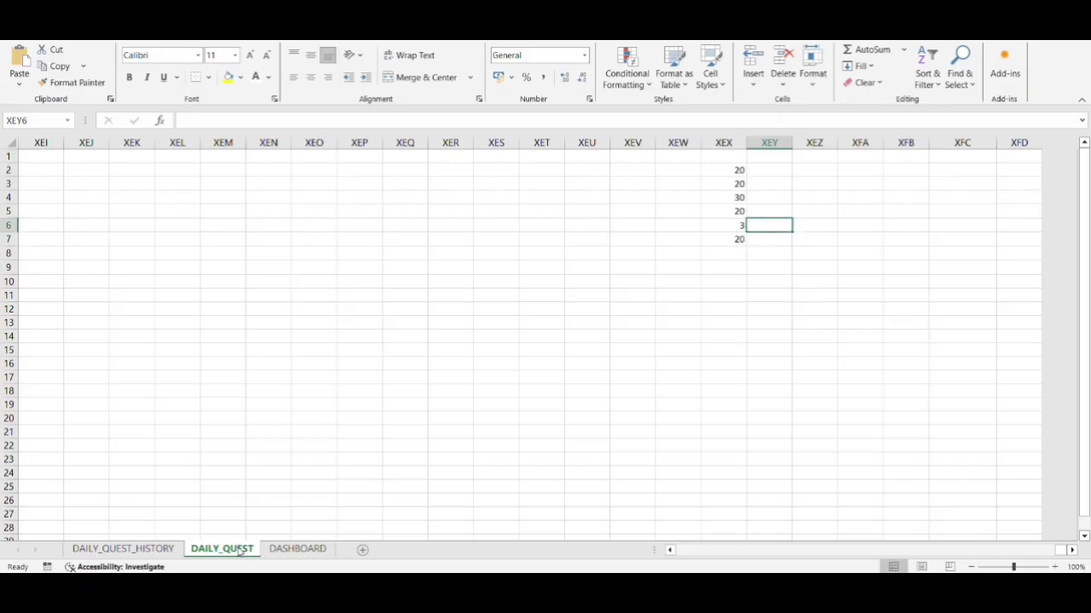
pyautogui.press('F2')
pyautogui.write('=MATCH(DASHBOARD!M8,{"E","D","C","B","A","S"},0)-1')
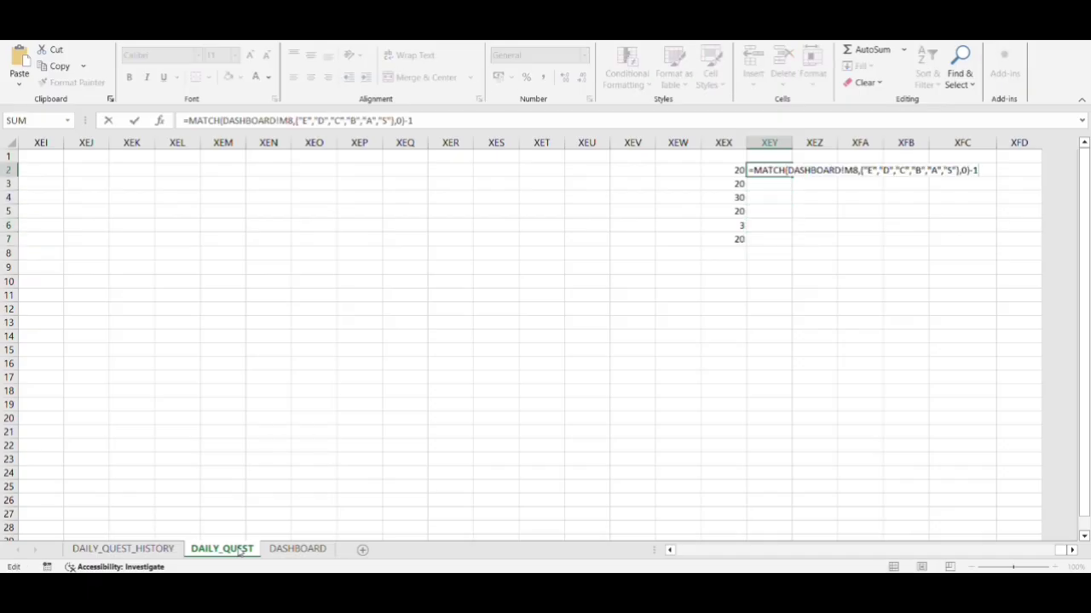
pyautogui.press('Tab')
# Step: Put the ✓ and ✗ marks in XFA2 and XFA3
pyautogui.press('Right')
pyautogui.hotkey('ctrl', 'v')
pyautogui.press('Down')
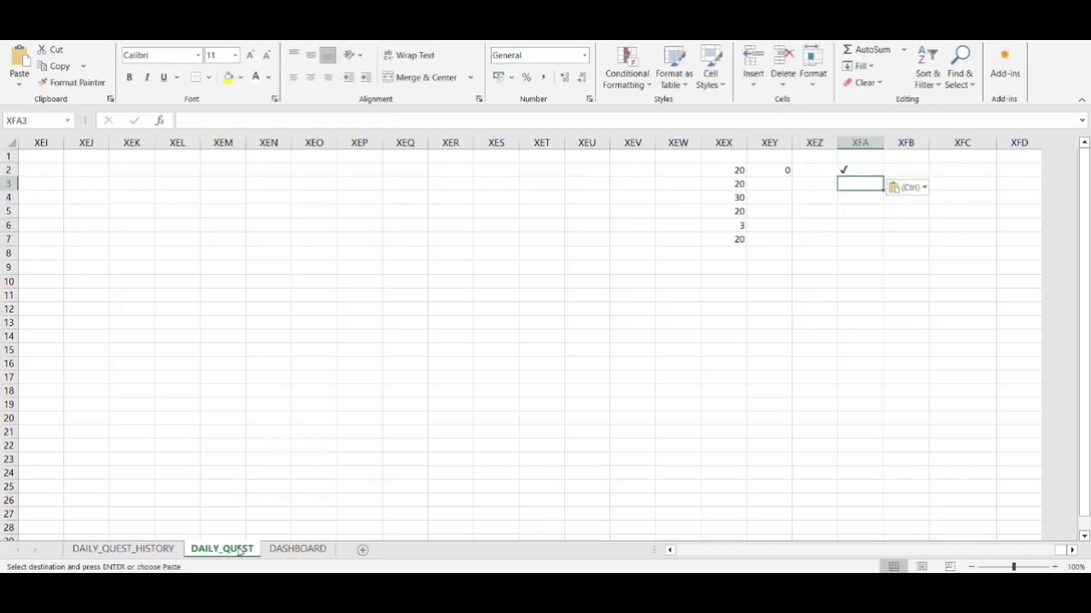
pyautogui.hotkey('ctrl', 'v')
# Step: List the punishments 20 Push-ups, 100 Squats, Drink 3L Water, Cold Shower, Run 1 km and ₹20 Fine in XFC2:XFC7
pyautogui.press('Right')
pyautogui.press('Up')
pyautogui.press('Right')
pyautogui.write('20 Push-ups')
pyautogui.press('Down')
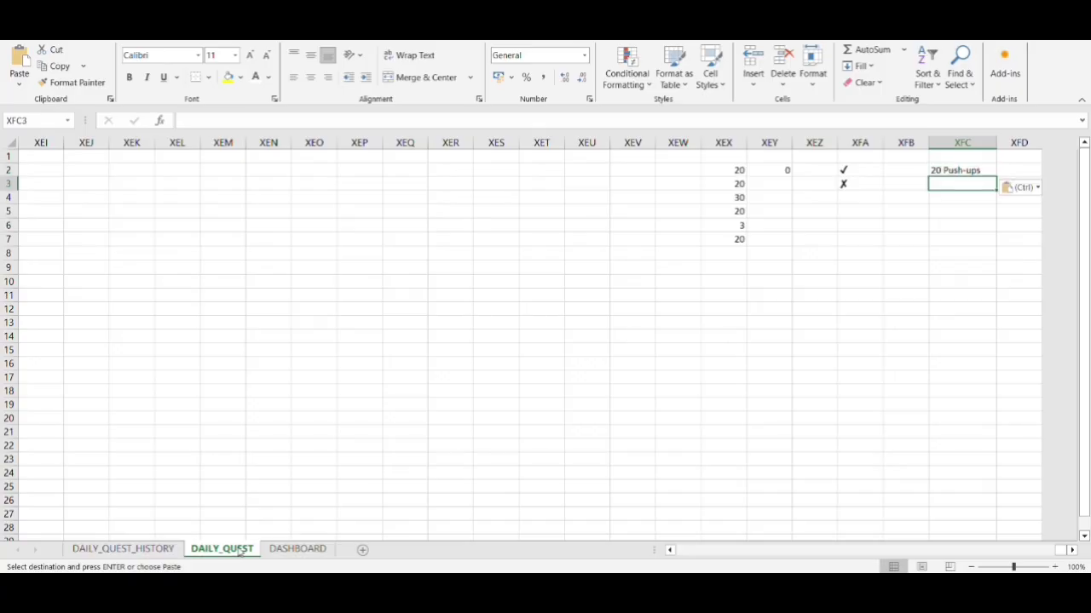
pyautogui.write('100 Squats')
pyautogui.press('Down')
pyautogui.write('Drink 3L Water')
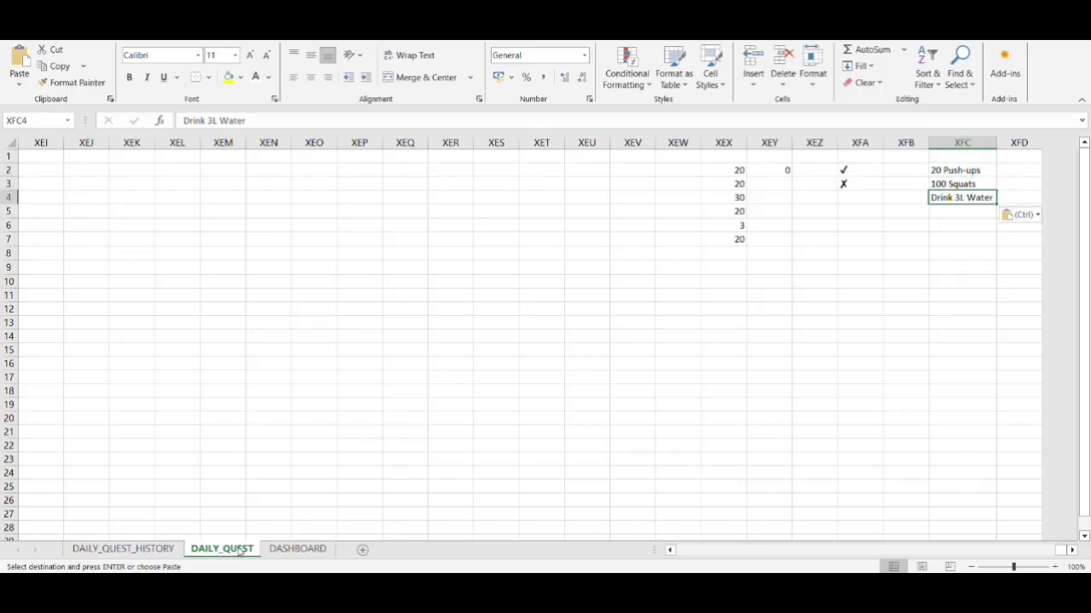
pyautogui.press('Down')
pyautogui.write('Cold Shower')
pyautogui.press('Down')
pyautogui.write('Run 1 km')
pyautogui.press('Down')
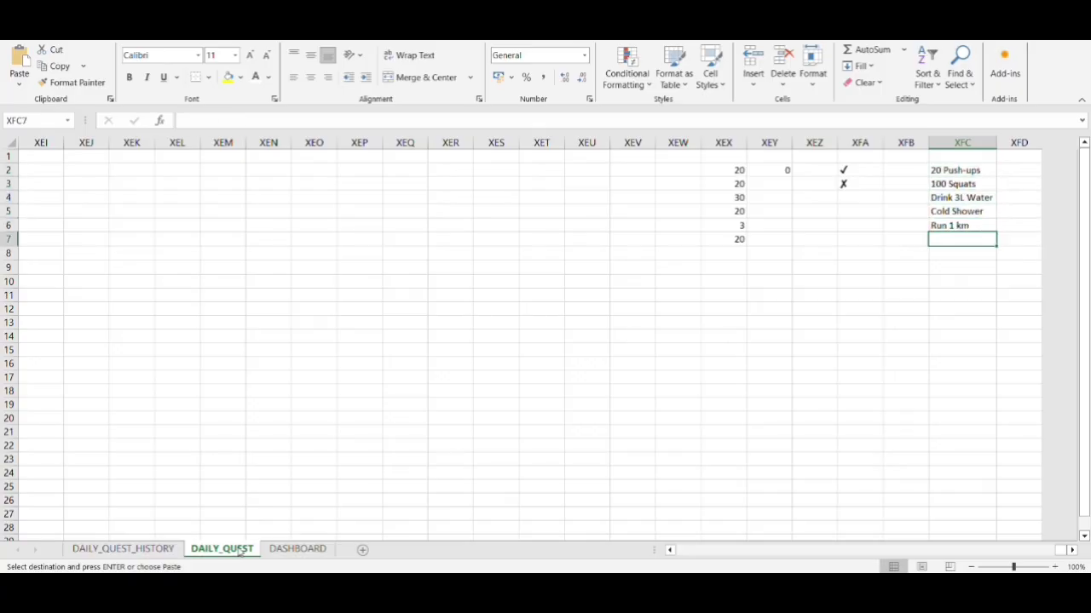
pyautogui.write('₹20 Fine')
# Step: Fill in the target amounts 20, 20, 30, 20, 3 and 20 for Push-ups through Save Money in L13:L18 of the quest form
pyautogui.press('Up')
pyautogui.press('Up')
pyautogui.press('Up')
pyautogui.press('Up')
pyautogui.press('Up')
pyautogui.press('Up')
pyautogui.hotkey('ctrl', 'Home')
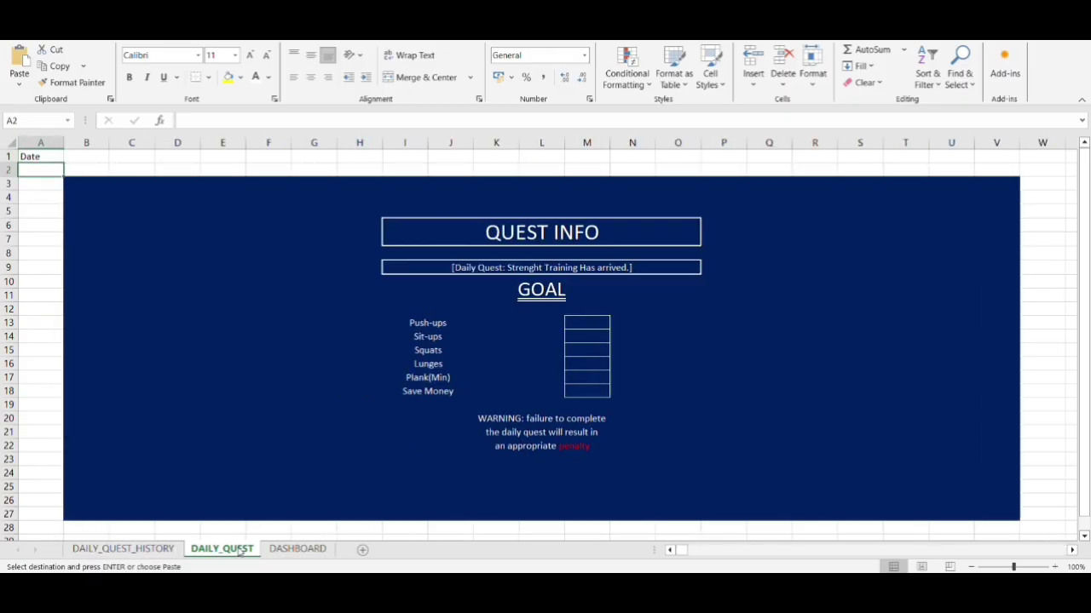
pyautogui.press('Down')
pyautogui.press('Down')
pyautogui.press('Down')
pyautogui.press('Down')
pyautogui.press('Down')
pyautogui.press('Down')
pyautogui.press('Down')
pyautogui.press('Down')
pyautogui.press('Down')
pyautogui.press('Down')
pyautogui.press('Down')
pyautogui.press('Down')
pyautogui.press('Down')
pyautogui.press('Down')
pyautogui.press('Down')
pyautogui.press('Down')
pyautogui.press('Right')
pyautogui.press('Right')
pyautogui.press('Right')
pyautogui.press('Right')
pyautogui.press('Right')
pyautogui.press('Right')
pyautogui.press('Right')
pyautogui.press('Right')
pyautogui.press('Right')
pyautogui.press('Right')
pyautogui.press('Right')
pyautogui.press('Up')
pyautogui.press('Up')
pyautogui.press('Up')
pyautogui.press('Up')
pyautogui.press('Escape')
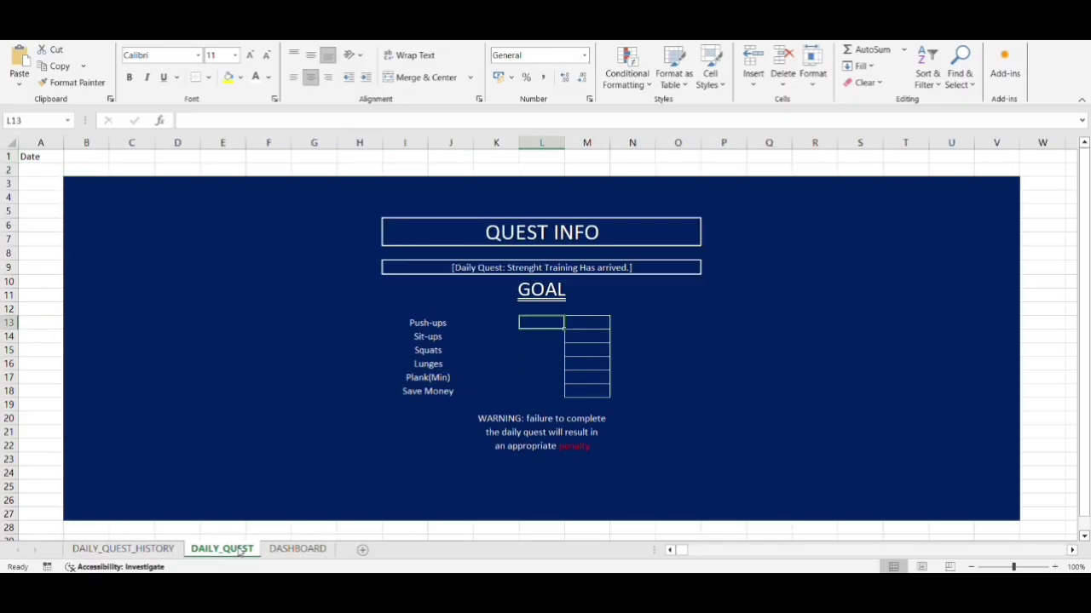
pyautogui.press('F2')
pyautogui.hotkey('ctrl', 'v')
pyautogui.press('Return')
pyautogui.press('Up')
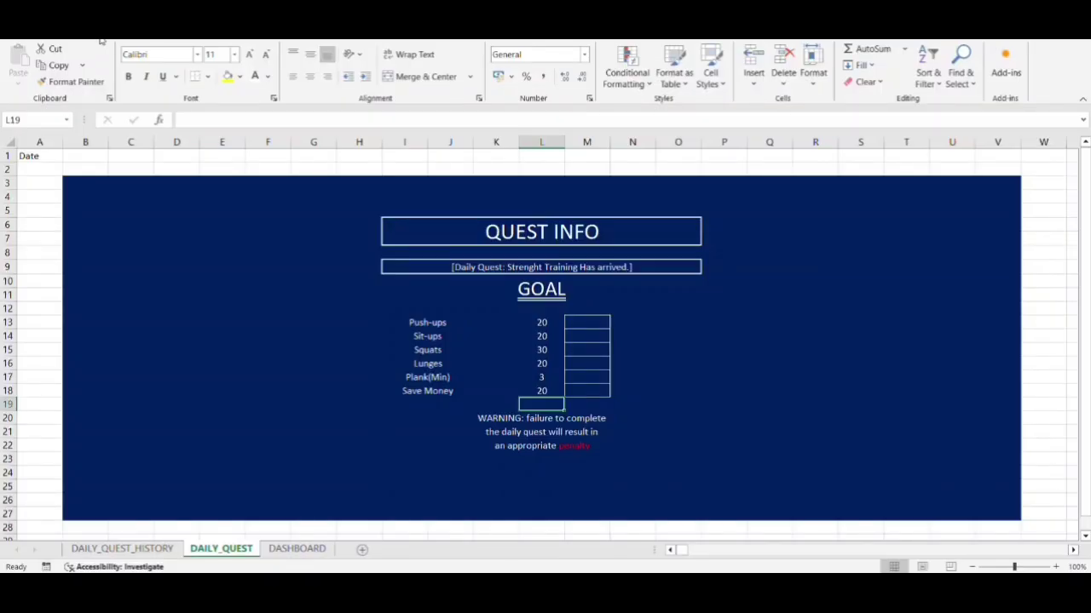
# Step: Draw a rounded rectangle about 4.36 cm by 0.95 cm below the penalty warning and label it "⚔ SUBMIT QUEST ⚔"
pyautogui.click(100, 40)
pyautogui.click(195, 68)
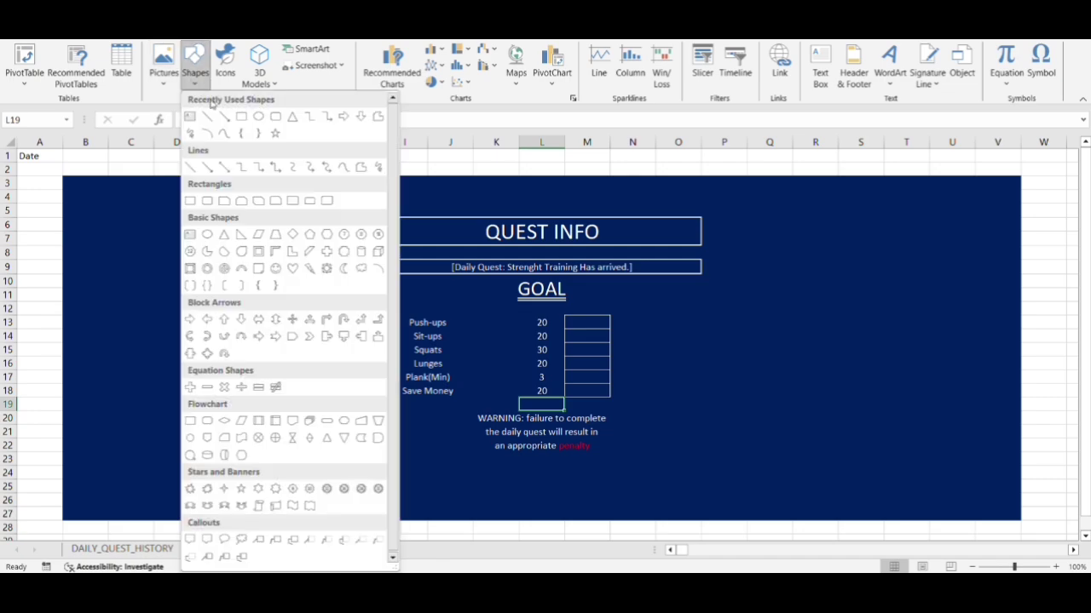
pyautogui.click(275, 117)
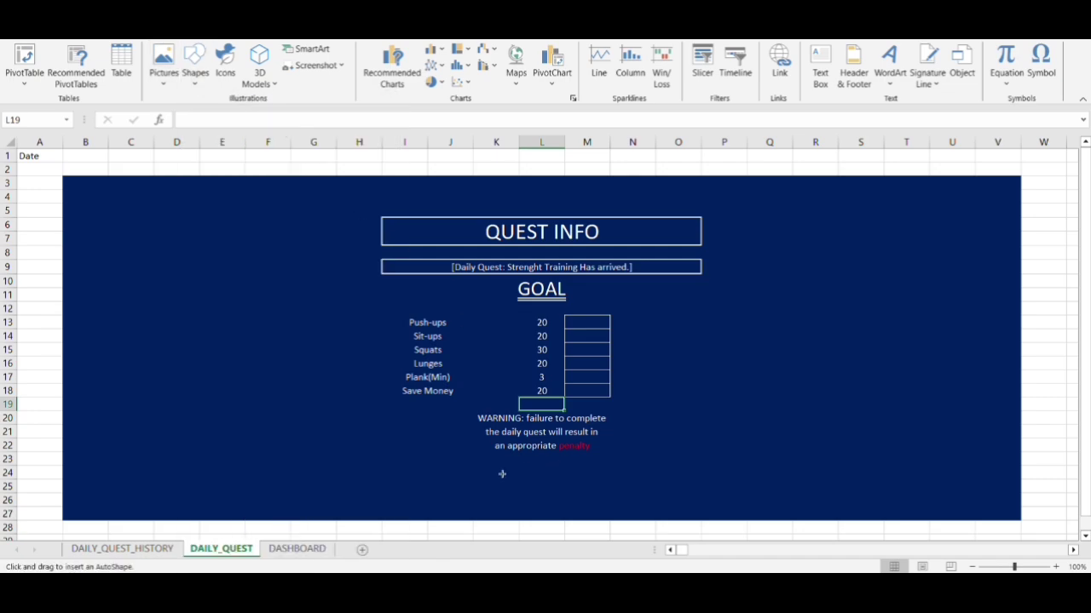
pyautogui.moveTo(493, 466); pyautogui.dragTo(611, 491)
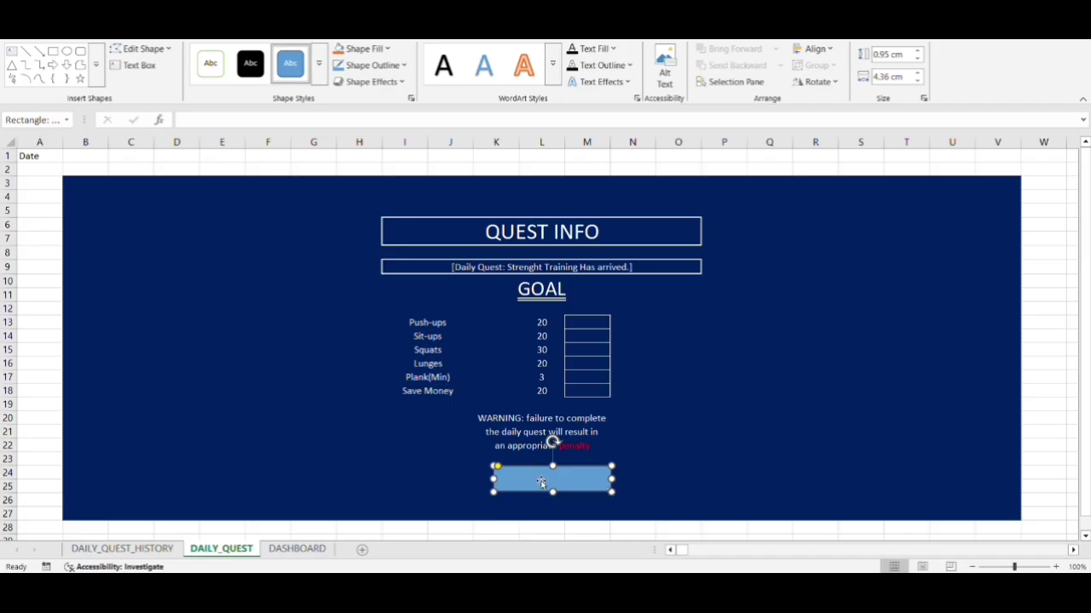
pyautogui.write('⚔ SUBMIT QUEST ⚔')
# Step: Center the SUBMIT QUEST label horizontally and vertically within its rounded rectangle
pyautogui.click(542, 480)
pyautogui.click(96, 33)
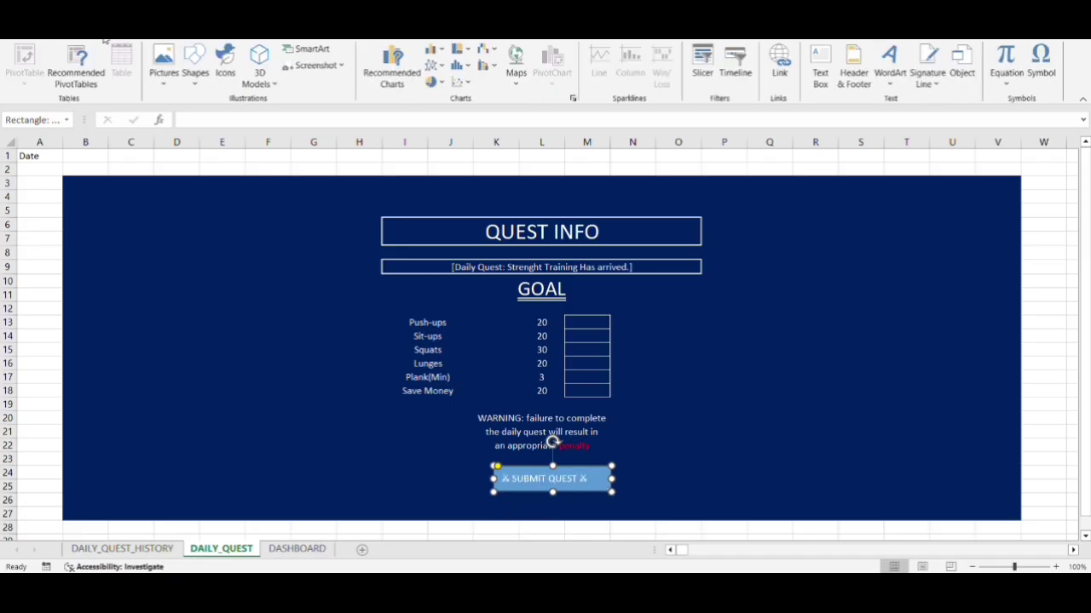
pyautogui.hotkey('ctrl', 'a')
pyautogui.click(56, 33)
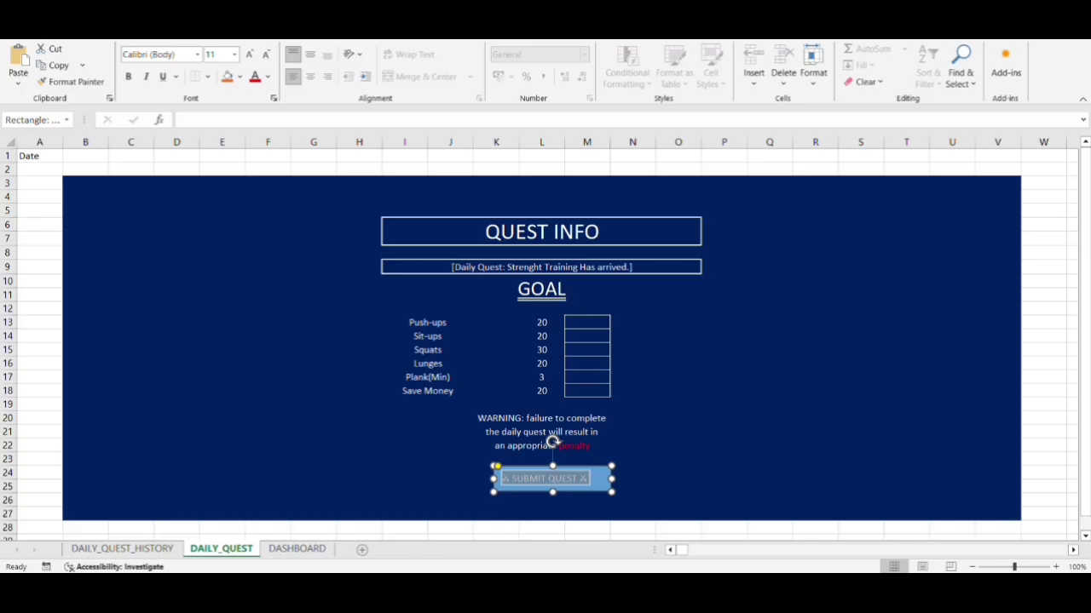
pyautogui.click(311, 77)
pyautogui.click(312, 55)
pyautogui.click(719, 367)
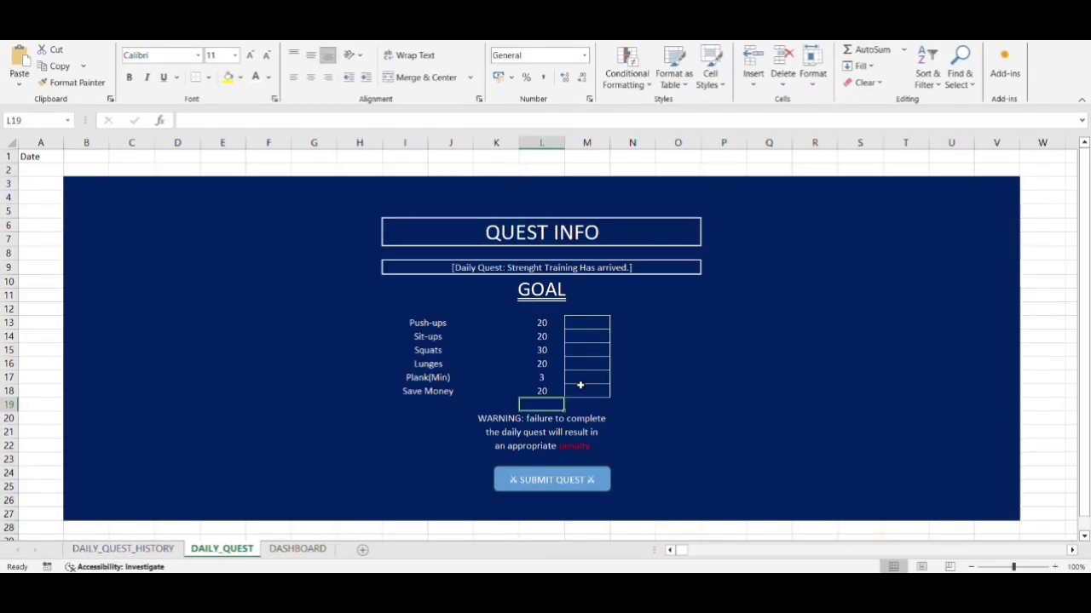
# Step: Paste the SubmitQuest macro into the Sheet2 (DAILY_QUEST) code module in the VBA editor, save it, and return to the workbook
pyautogui.hotkey('alt', 'F11')
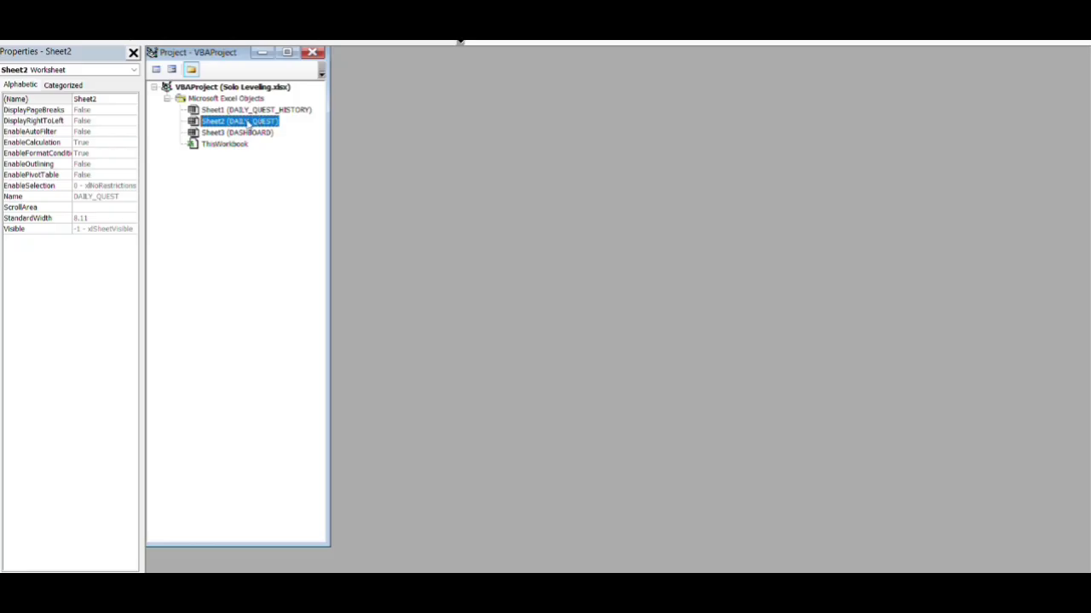
pyautogui.doubleClick(247, 123)
pyautogui.hotkey('ctrl', 'v')
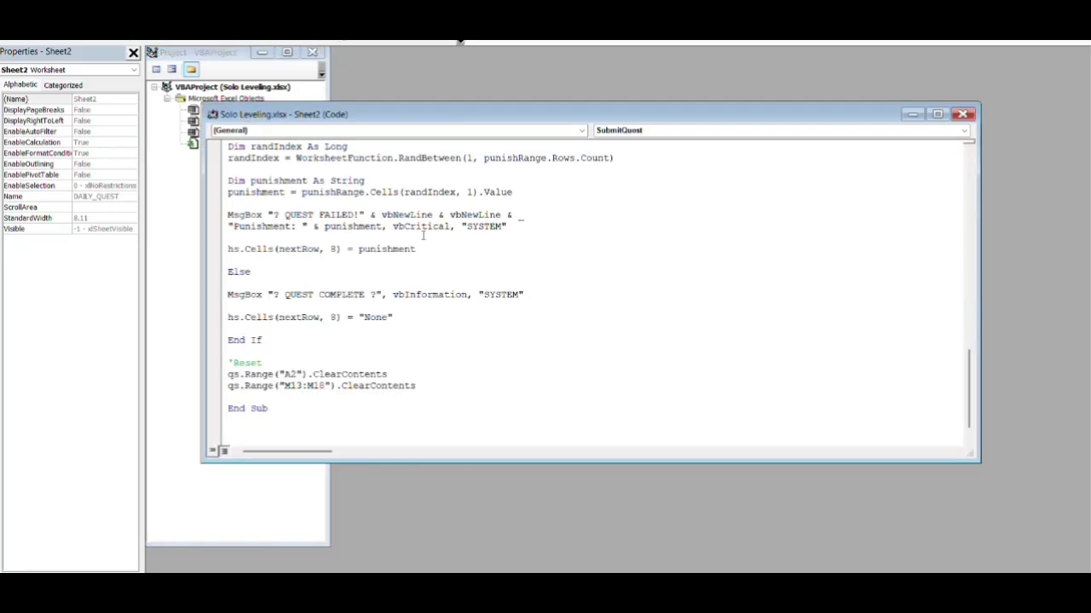
pyautogui.hotkey('ctrl', 's')
pyautogui.click(474, 394)
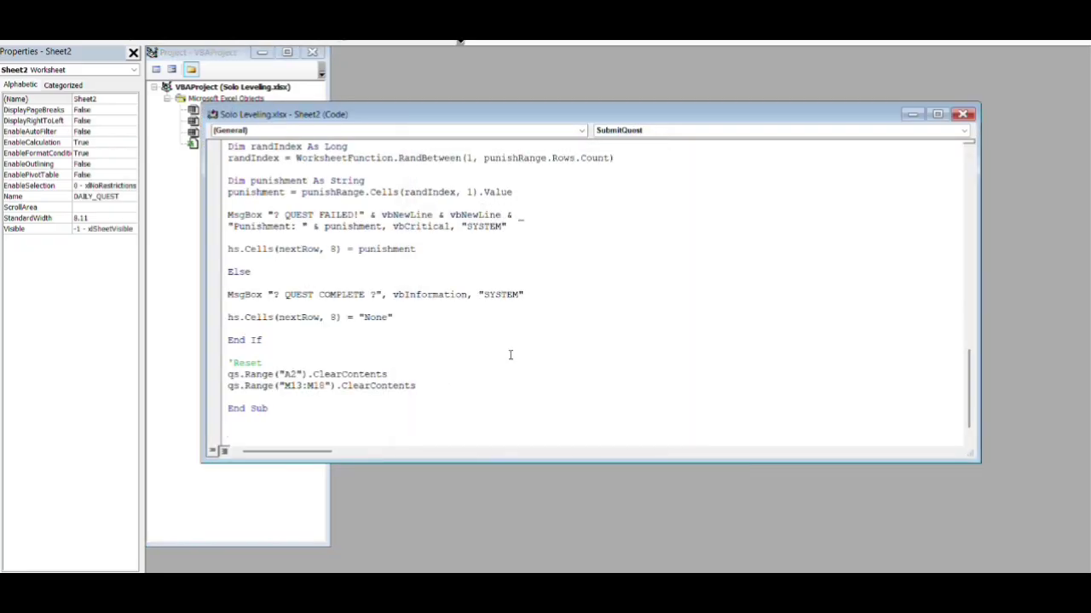
pyautogui.click(1075, 10)
# Step: Assign the macro Sheet2.SubmitQuest to the SUBMIT QUEST shape
pyautogui.rightClick(568, 482)
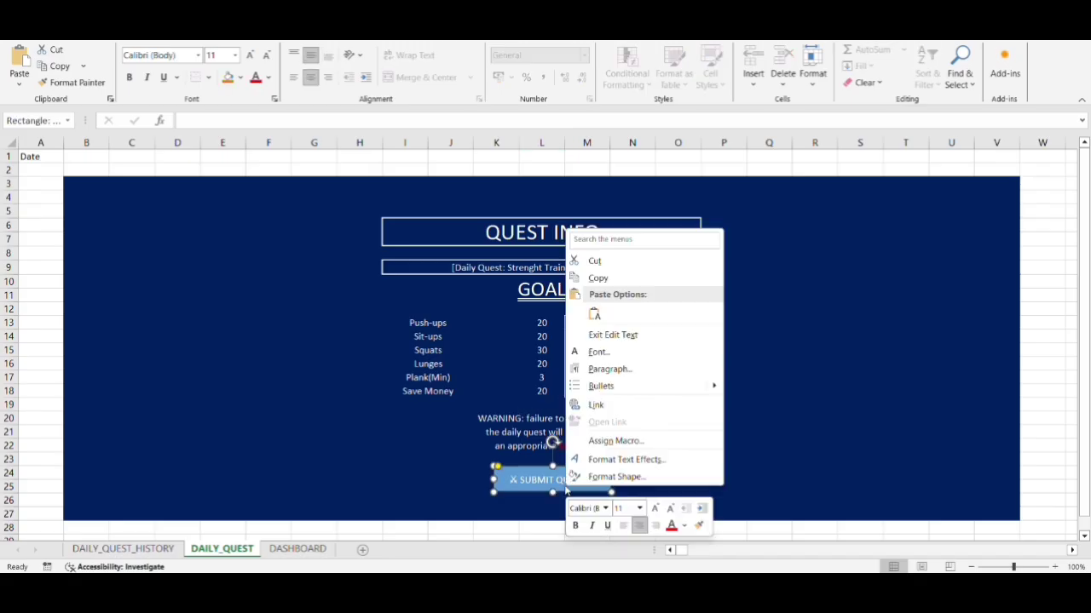
pyautogui.click(651, 442)
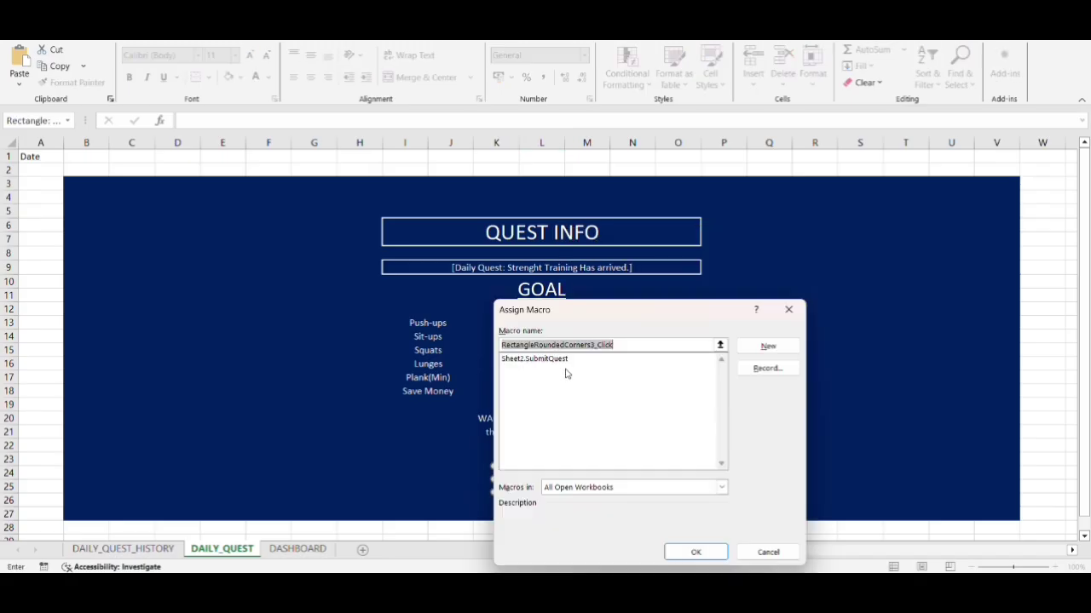
pyautogui.click(560, 361)
pyautogui.click(690, 545)
pyautogui.click(662, 487)
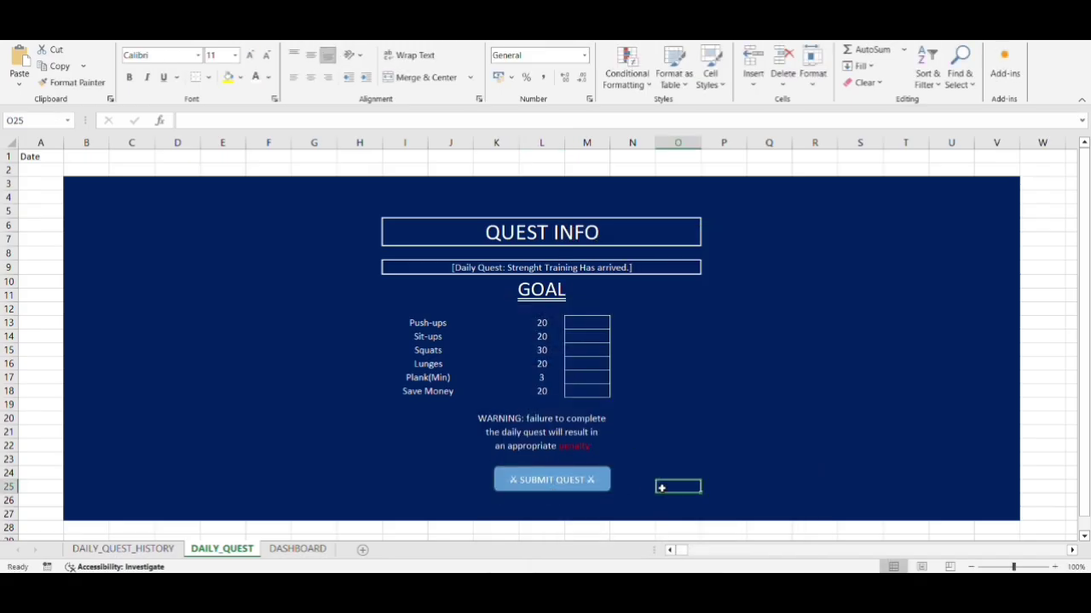